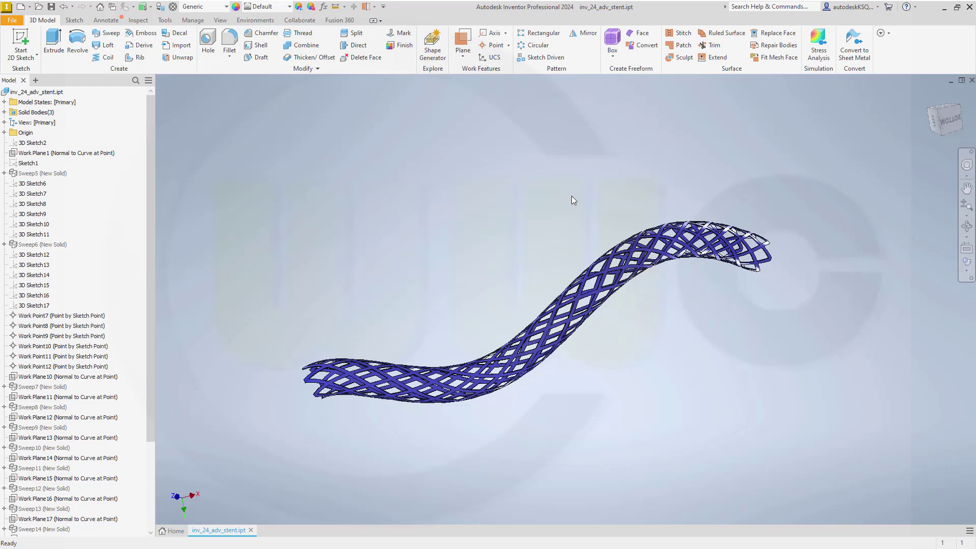
key("F4")
left_click_drag(561, 211, 595, 248)
key("Escape")
scroll(595, 248, "up", 5)
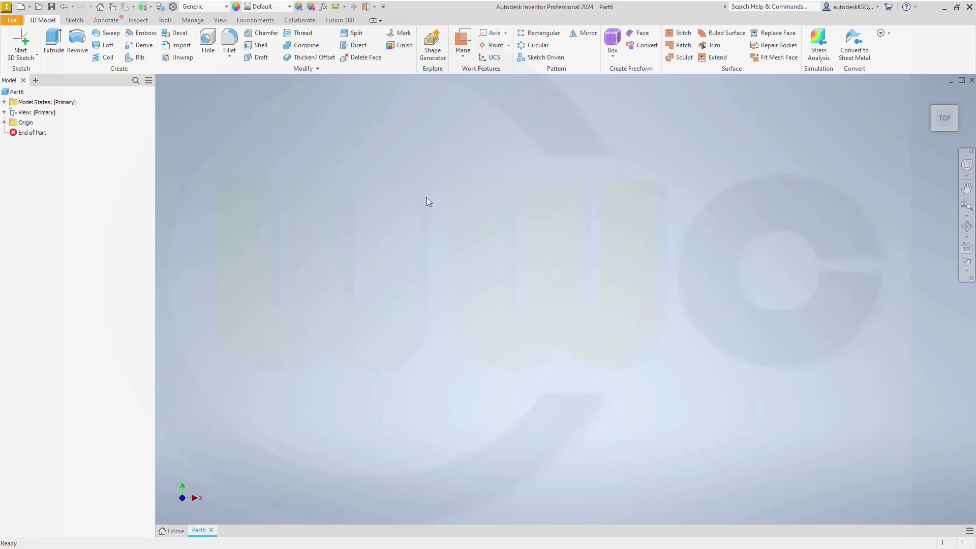
- Create a 3D sketch and draw a seven-point control-vertex spline from the origin, placing its vertices on different sketch planes
left_click(27, 57)
left_click(36, 95)
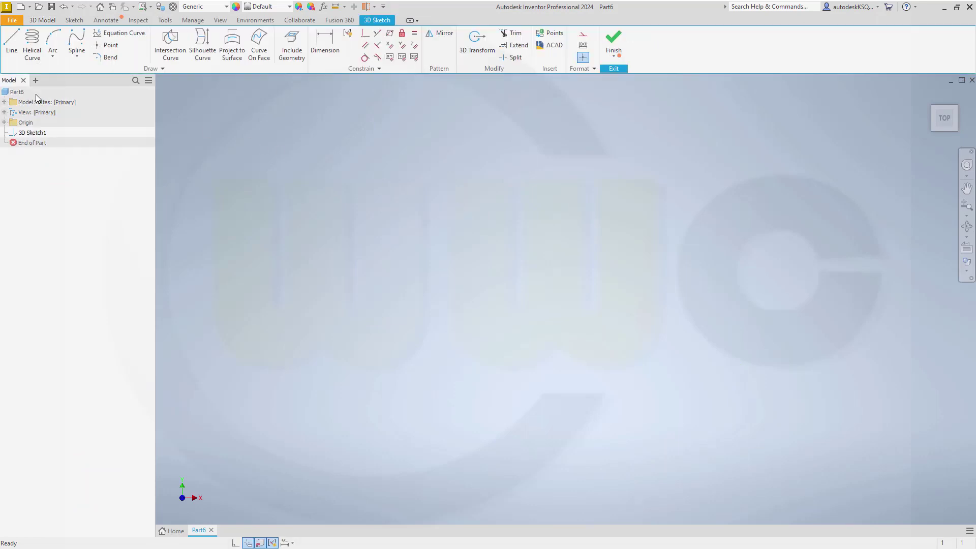
left_click(77, 43)
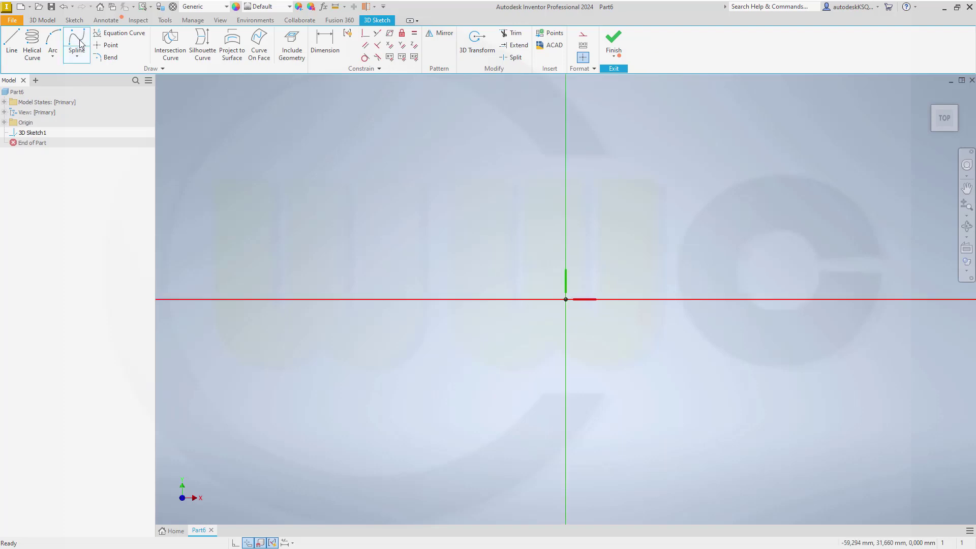
mouse_move(453, 238)
middle_mouse_down()
mouse_move(285, 298)
mouse_move(236, 331)
middle_mouse_up()
left_click(319, 371)
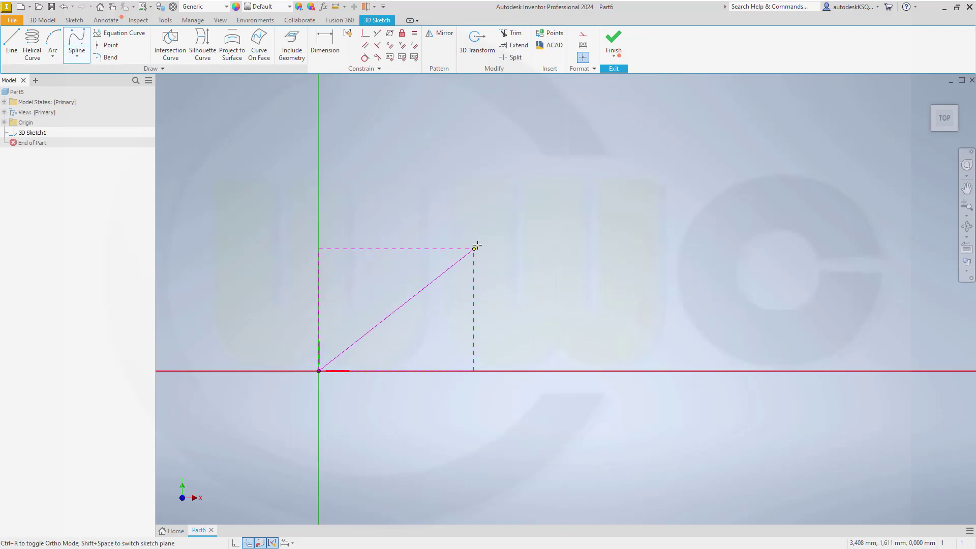
left_click(532, 212)
left_click(798, 379)
middle_click_drag(782, 401, 412, 349)
left_click(601, 413)
mouse_move(602, 413)
middle_mouse_down("shift")
mouse_move(538, 403)
mouse_move(492, 411)
middle_mouse_up("shift")
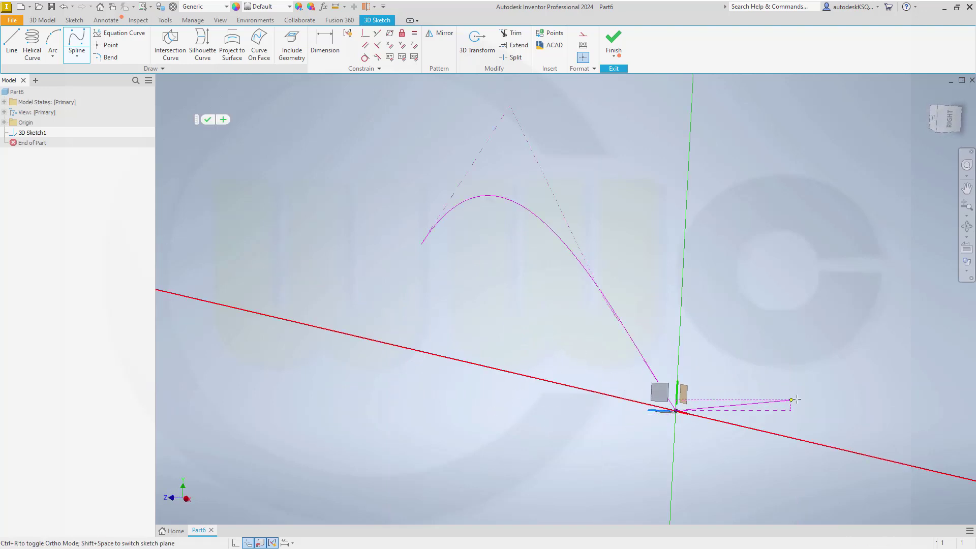
left_click(925, 333)
middle_click_drag(916, 334, 470, 361)
left_click(773, 264)
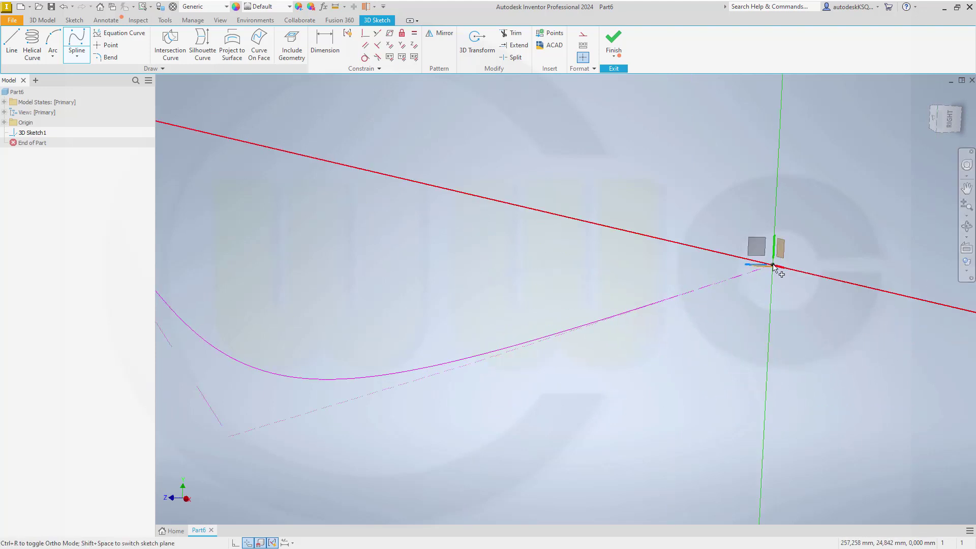
left_click(893, 173)
right_click(893, 173)
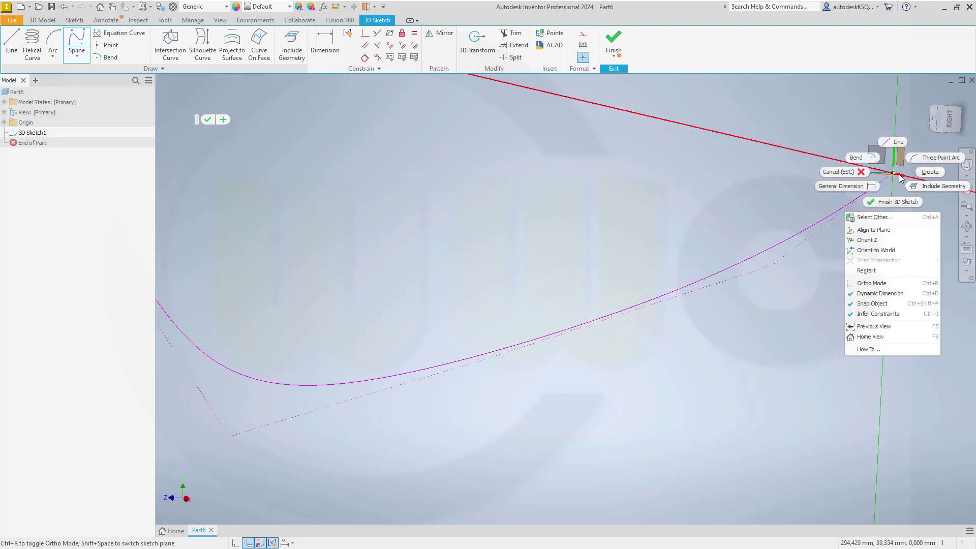
left_click(893, 202)
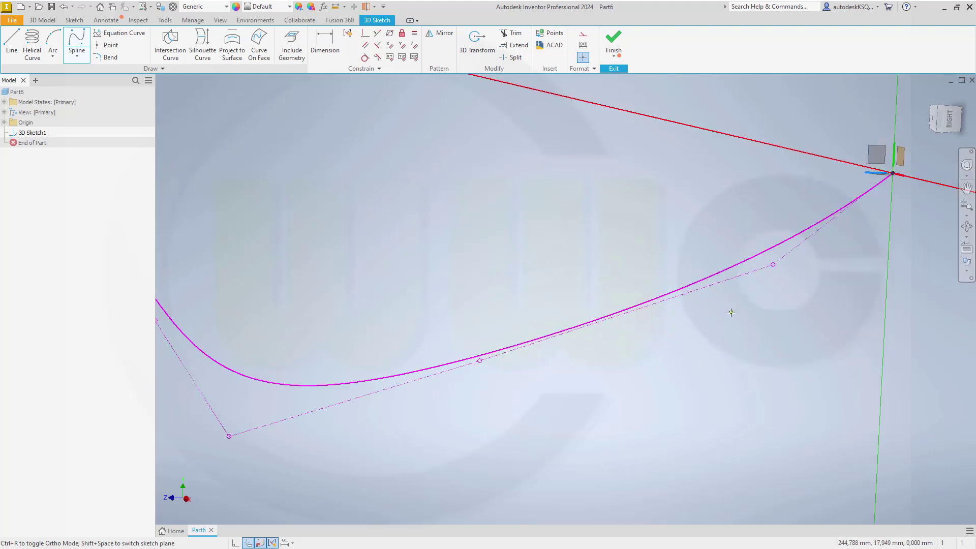
- Reshape the 3D spline into a wave by moving one middle control vertex and the vertex before its far end
scroll(731, 321, "down", 5)
middle_click_drag(709, 339, 645, 366, "shift")
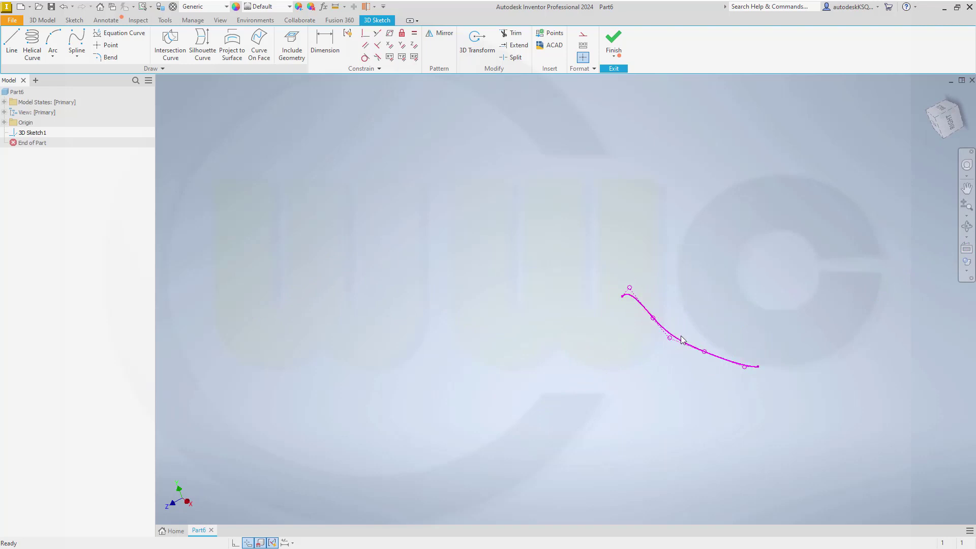
left_click_drag(670, 337, 616, 375)
middle_click_drag(696, 383, 818, 361, "shift")
left_click_drag(854, 316, 784, 273)
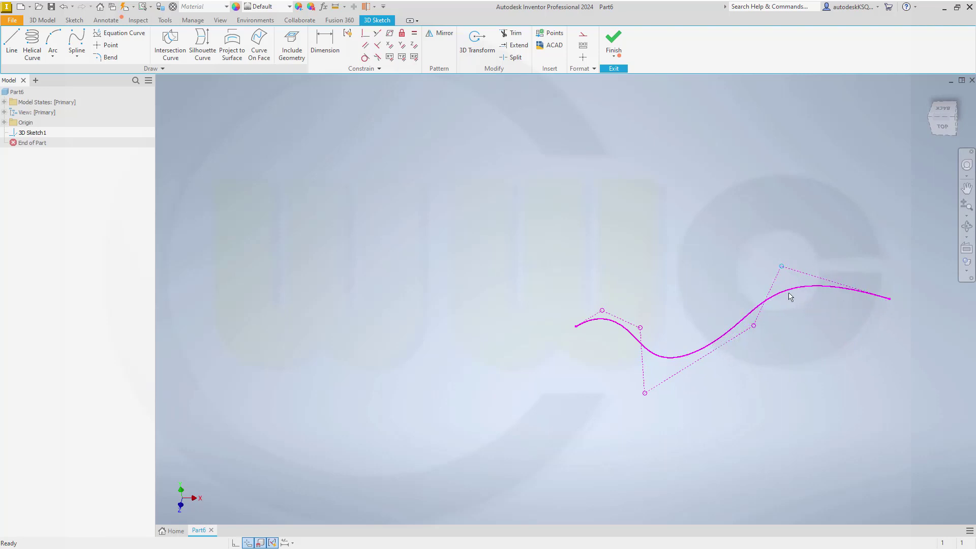
middle_click_drag(695, 371, 707, 351, "shift")
- Dimension the distance between the spline's two endpoints and set it to 500 mm
middle_click_drag(686, 246, 554, 243)
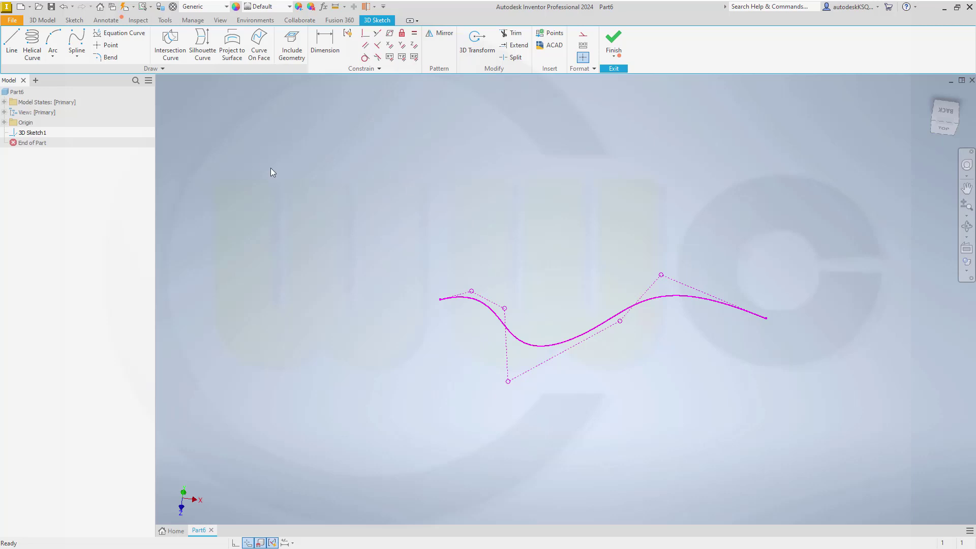
left_click(324, 49)
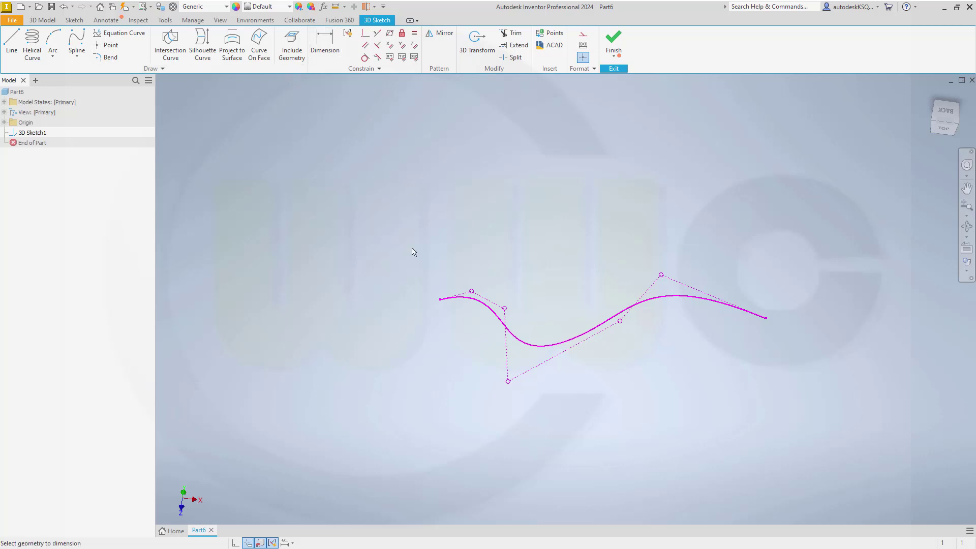
left_click(767, 319)
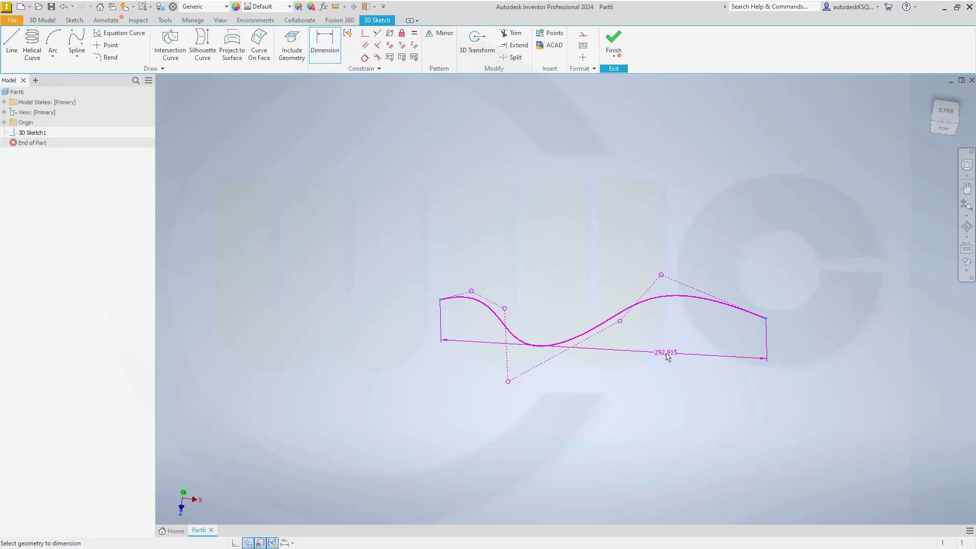
left_click(605, 376)
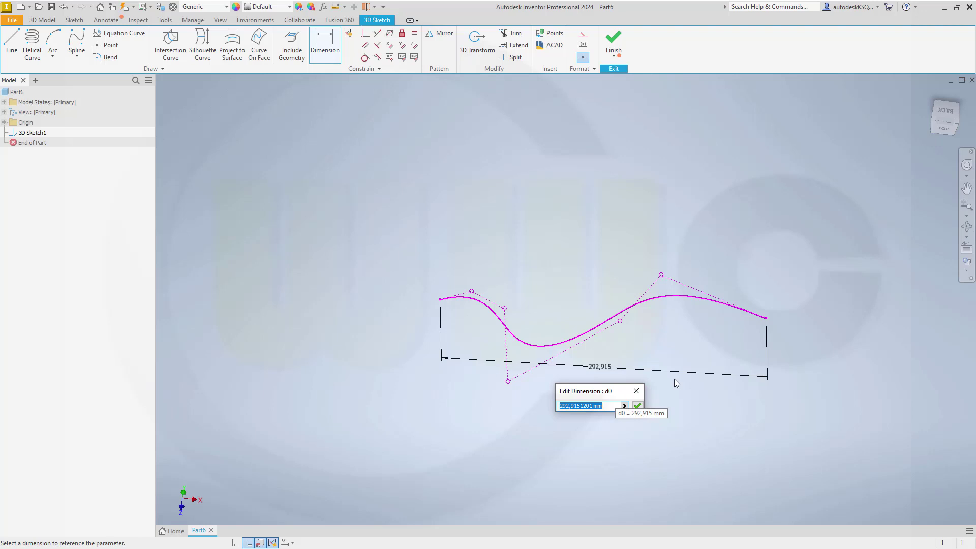
type("500")
key("Return")
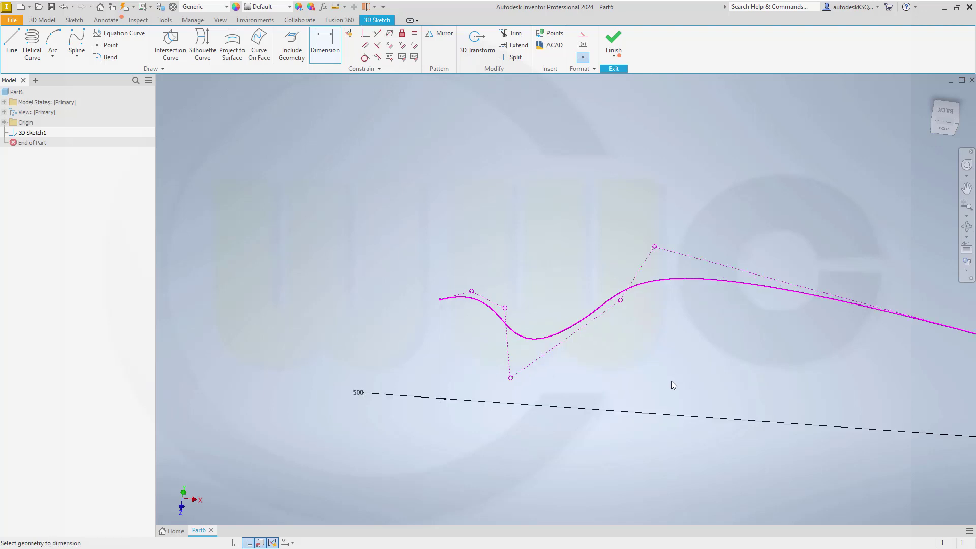
- Reposition the spline's control vertices from several viewing directions to form a smooth valley followed by a broad crest
mouse_move(755, 396)
middle_mouse_down()
mouse_move(630, 384)
mouse_move(543, 332)
middle_mouse_up()
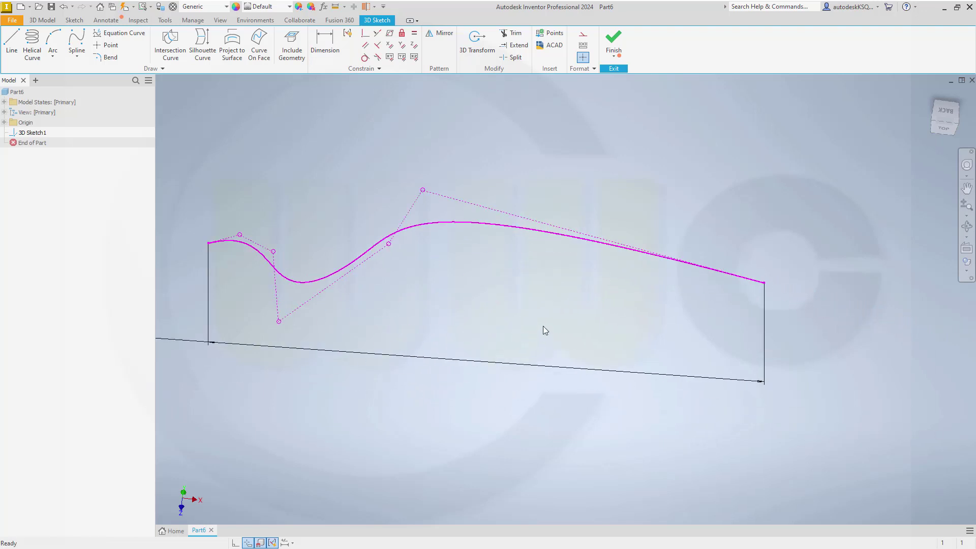
left_click(437, 223)
left_click_drag(425, 192, 571, 182)
mouse_move(550, 234)
middle_mouse_down("shift")
mouse_move(513, 266)
mouse_move(513, 285)
mouse_move(377, 264)
middle_mouse_up("shift")
left_click_drag(287, 244, 300, 328)
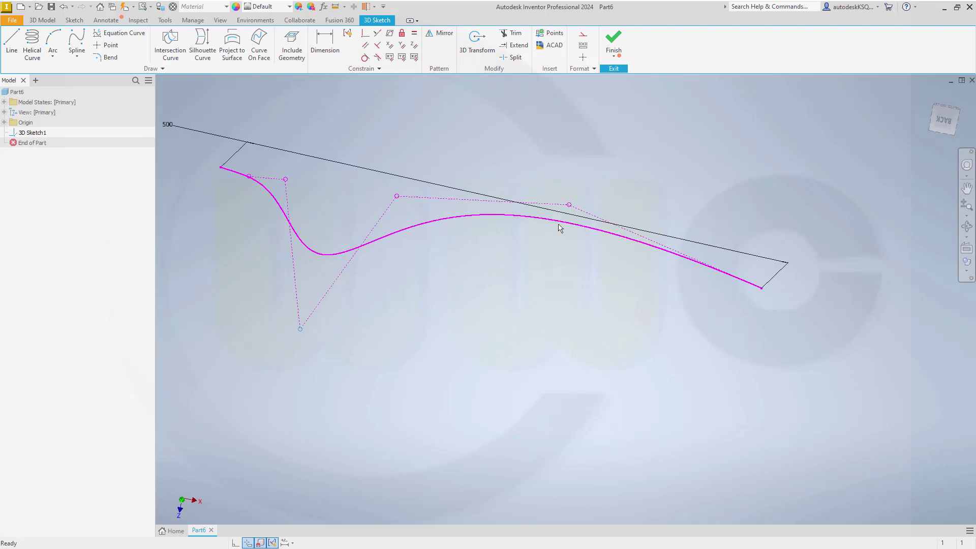
left_click_drag(569, 205, 575, 147)
mouse_move(555, 291)
middle_mouse_down("shift")
mouse_move(588, 254)
mouse_move(651, 246)
mouse_move(450, 270)
middle_mouse_up("shift")
left_click_drag(433, 257, 497, 202)
mouse_move(555, 308)
middle_mouse_down("shift")
mouse_move(501, 285)
mouse_move(505, 276)
mouse_move(488, 303)
mouse_move(473, 304)
middle_mouse_up("shift")
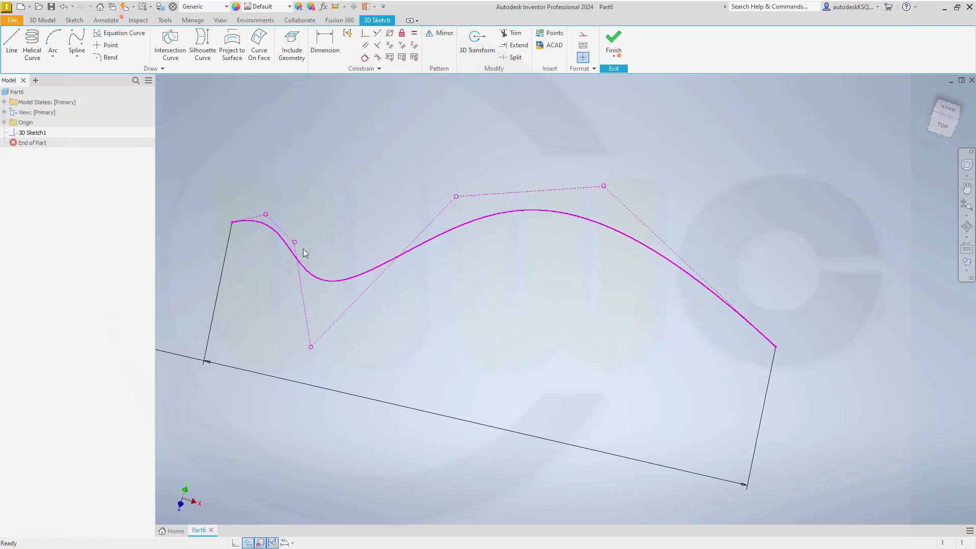
left_click_drag(312, 348, 373, 317)
mouse_move(512, 306)
middle_mouse_down("shift")
mouse_move(463, 310)
mouse_move(517, 279)
middle_mouse_up("shift")
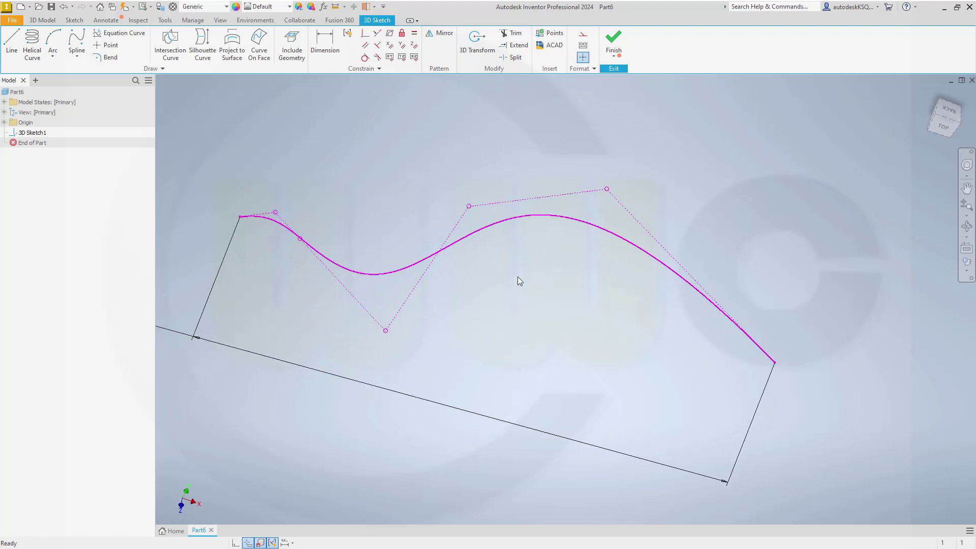
- Finish the 3D sketch and hide its dimensions
left_click(614, 44)
right_click(34, 134)
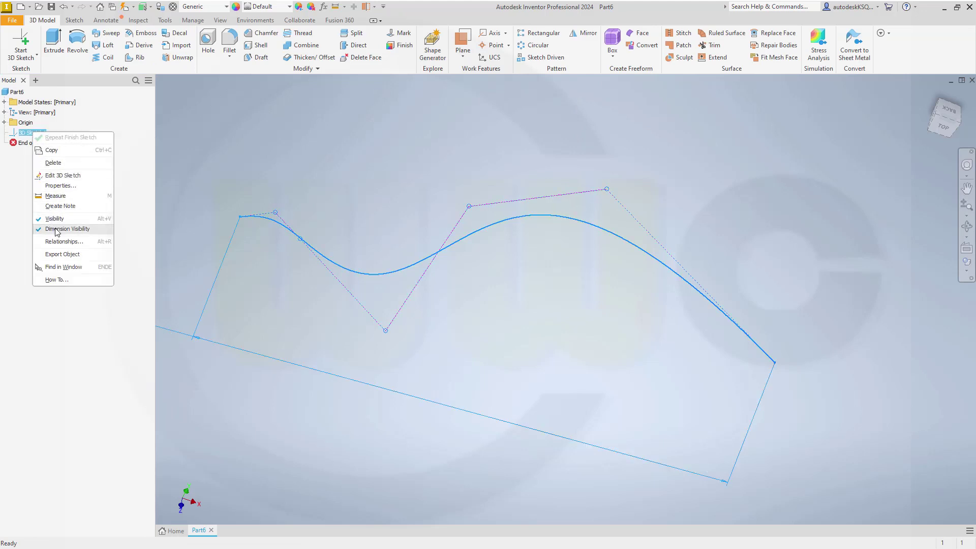
left_click(57, 230)
- Place a work point on the spline's start point and create a work plane normal to the curve there
scroll(328, 306, "up", 3)
middle_click_drag(333, 328, 413, 309, "shift")
scroll(274, 306, "down", 4)
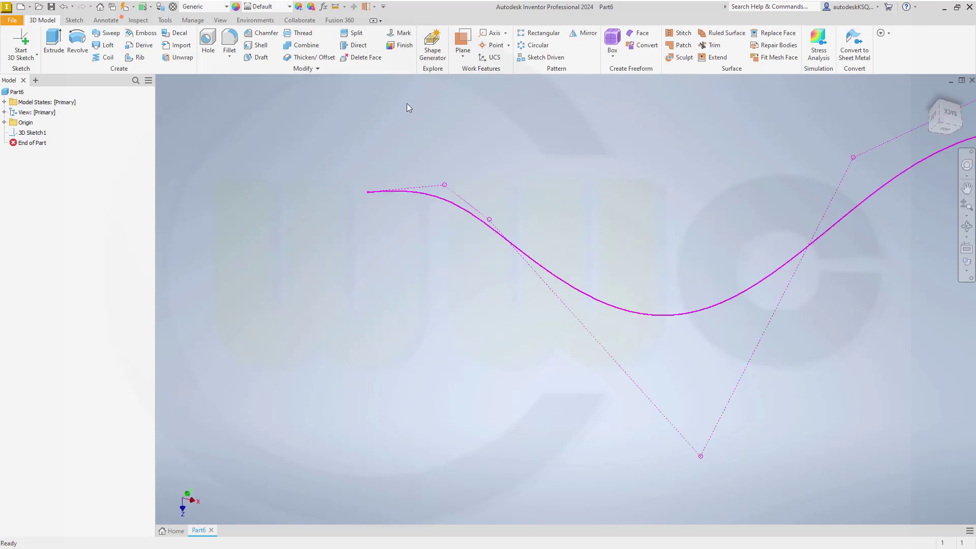
left_click(494, 46)
left_click(368, 193)
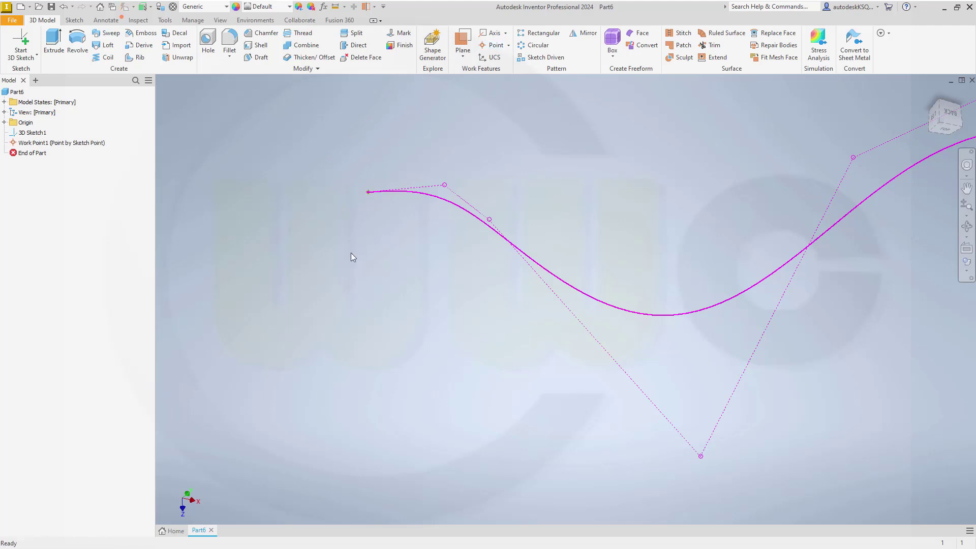
left_click(462, 41)
left_click(412, 194)
left_click(368, 193)
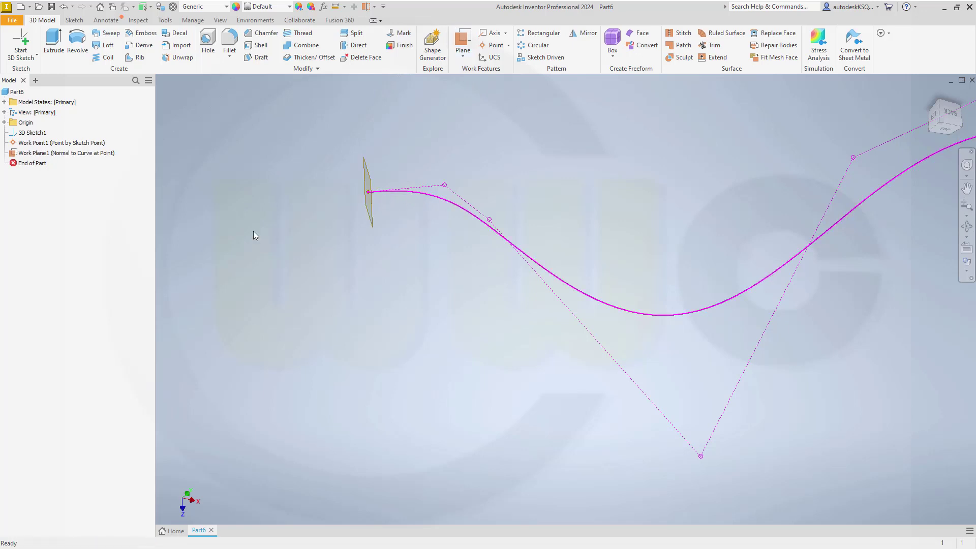
- Start a 2D sketch on the new work plane and project the work point into it
left_click(37, 54)
left_click(22, 74)
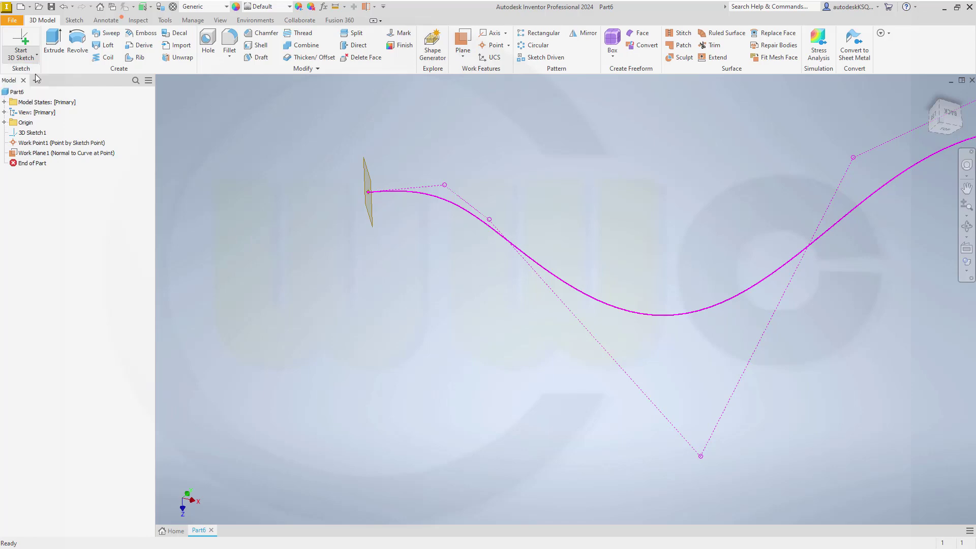
left_click(365, 172)
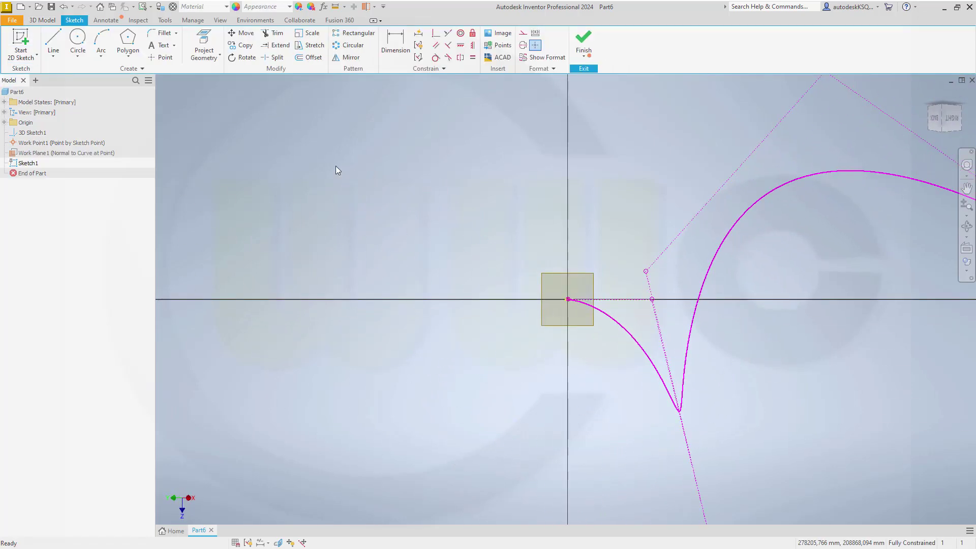
left_click(204, 45)
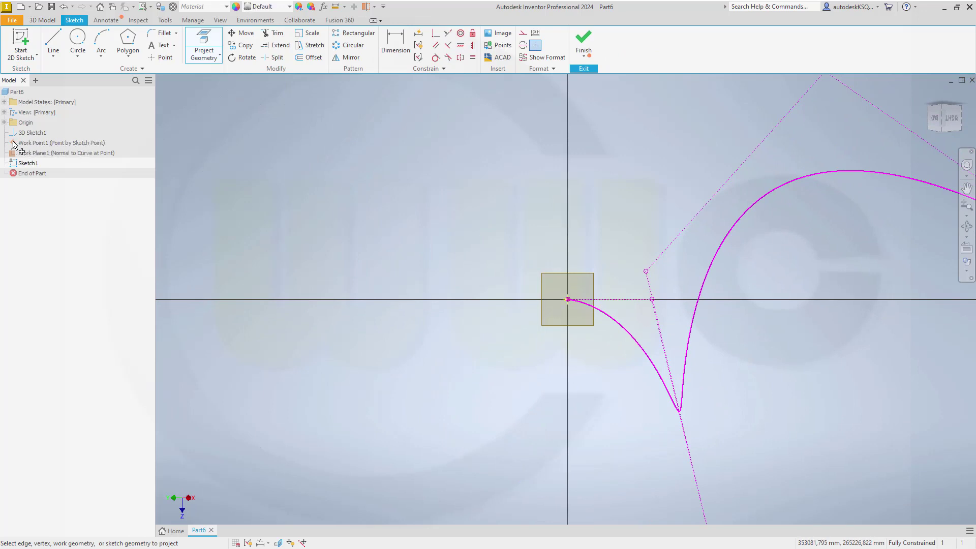
scroll(575, 330, "down", 5)
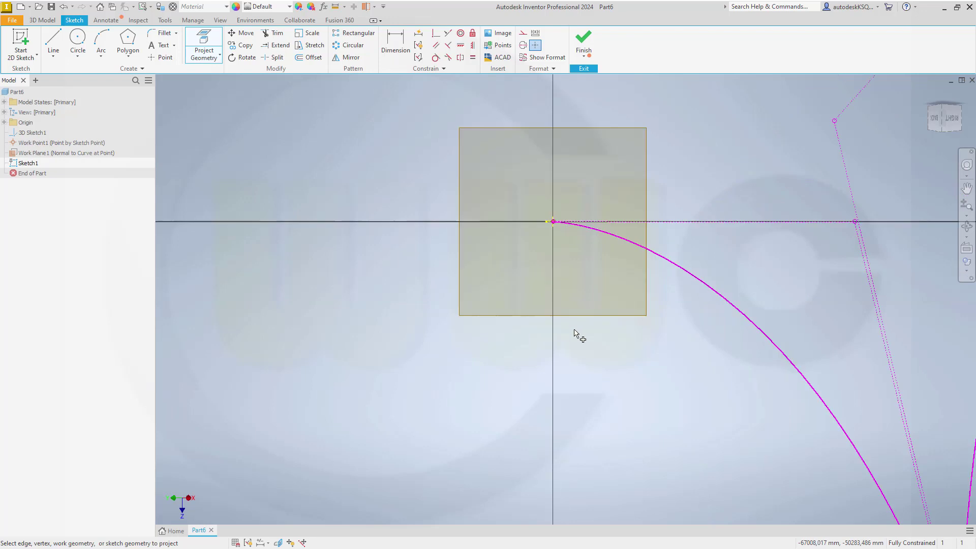
scroll(559, 229, "down", 5)
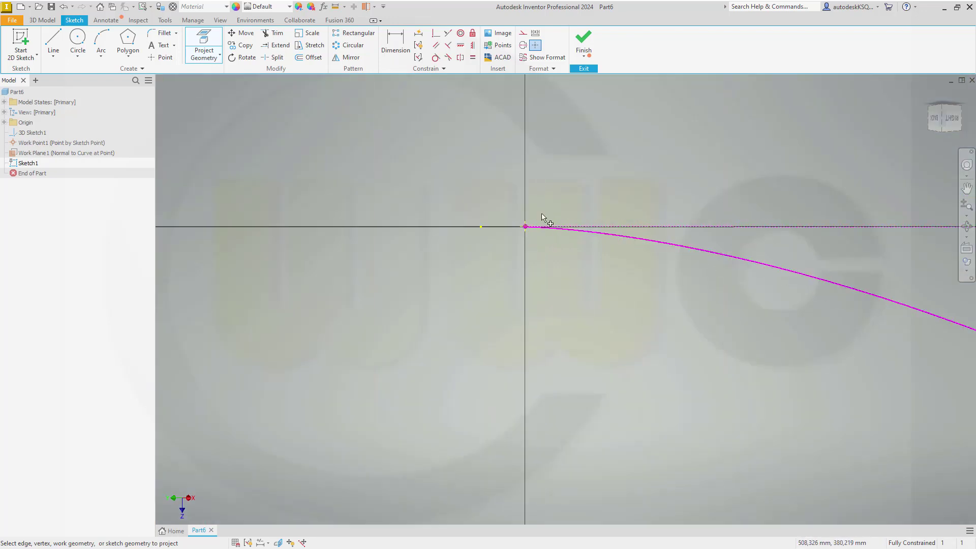
scroll(544, 227, "up", 3)
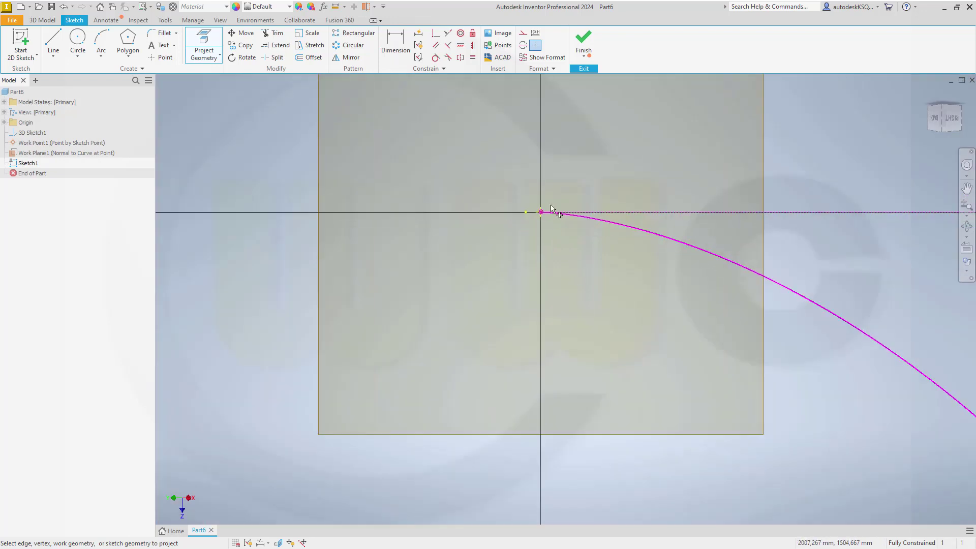
- Draw a six-sided polygon centred on the work point, about 2.8 mm to its corners, and constrain one side vertical
left_click(131, 41)
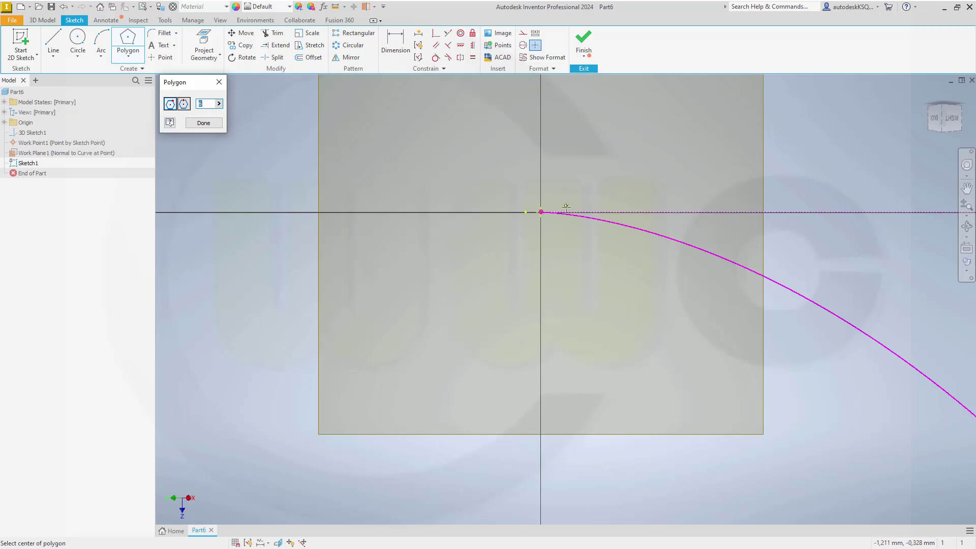
left_click(541, 212)
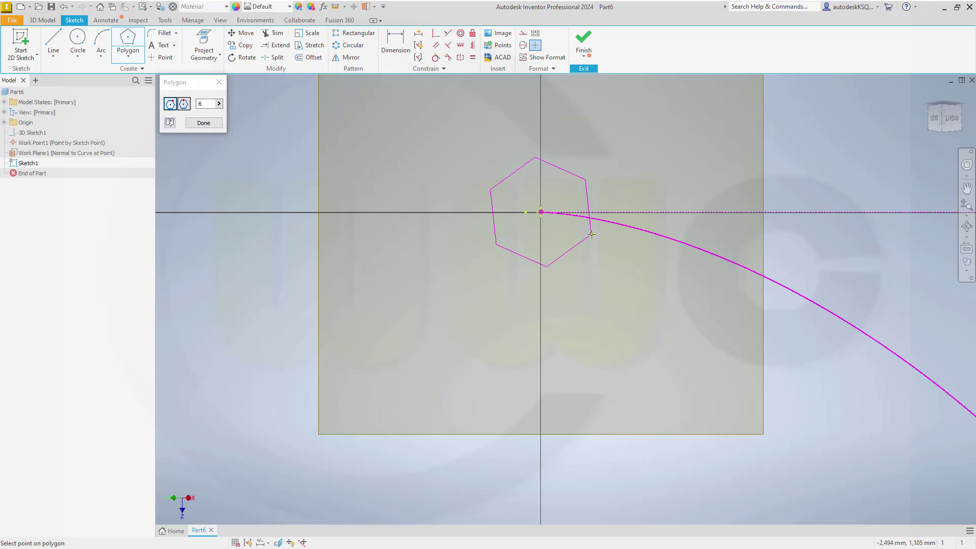
left_click(593, 237)
key("Escape")
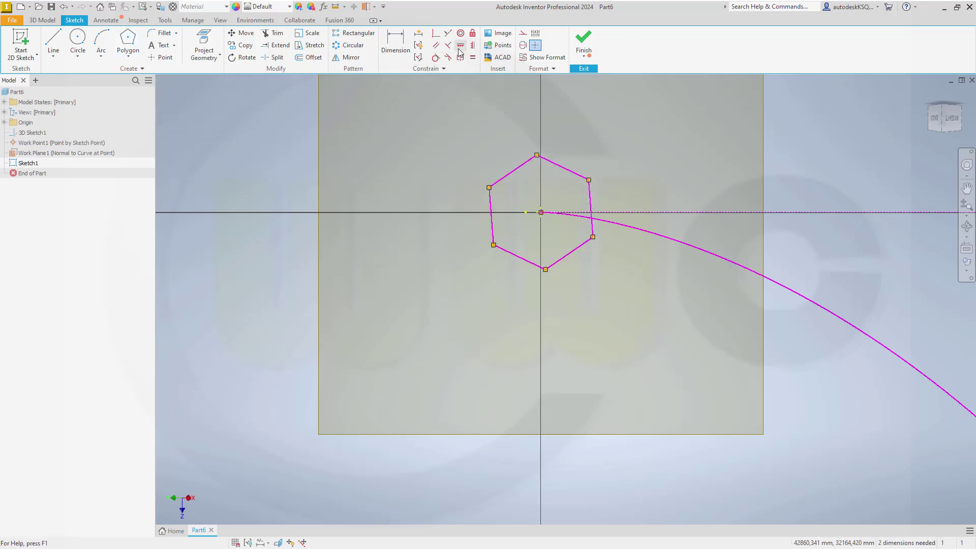
left_click(472, 46)
left_click(593, 204)
- Draw a construction circle centred on the work point and passing through the hexagon's corners
left_click(524, 34)
left_click(78, 41)
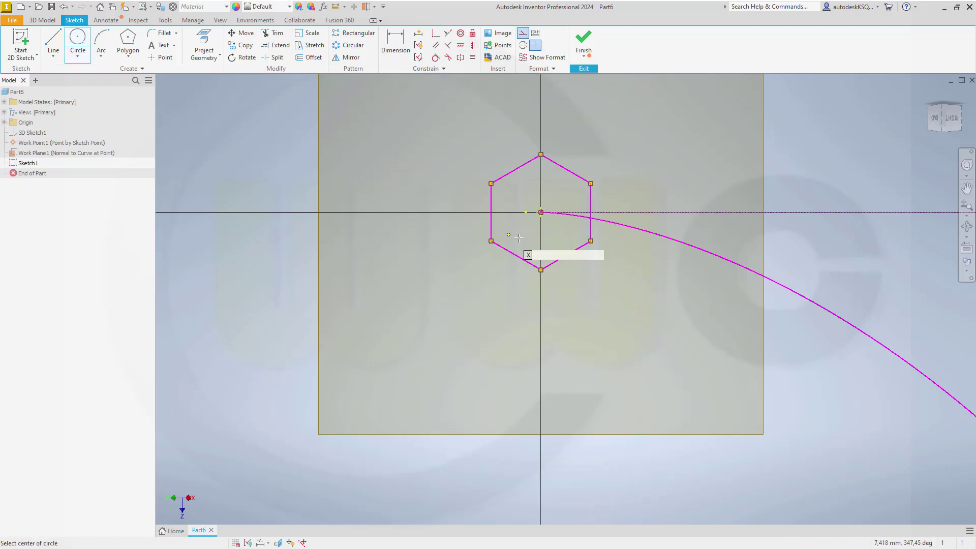
left_click(541, 212)
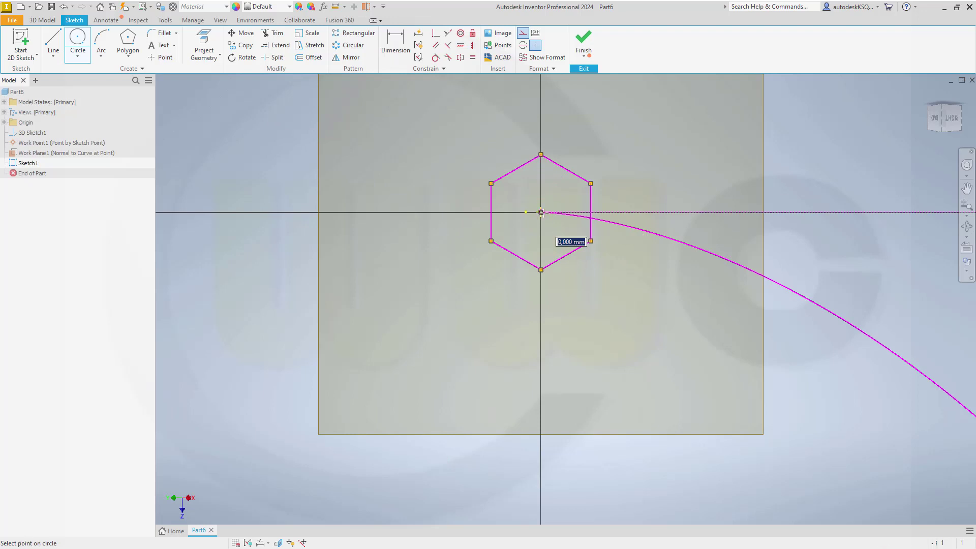
left_click(590, 182)
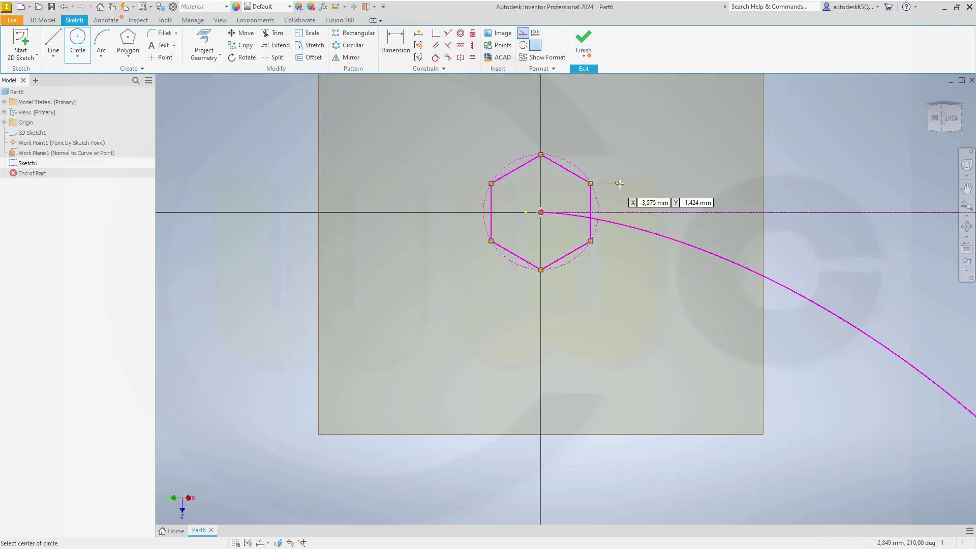
- Dimension the construction circle around the hexagon to a 10 mm diameter and finish the sketch
key("Escape")
left_click(396, 46)
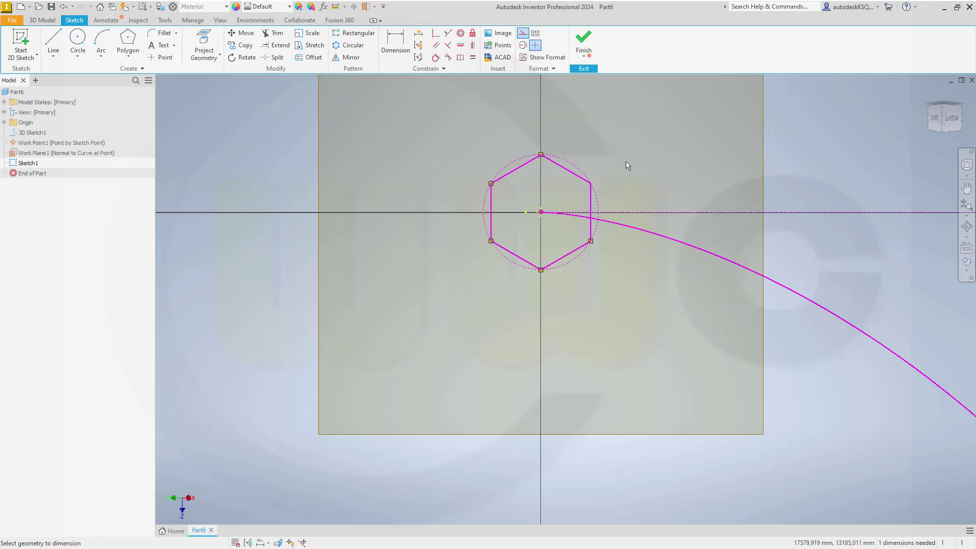
left_click(599, 208)
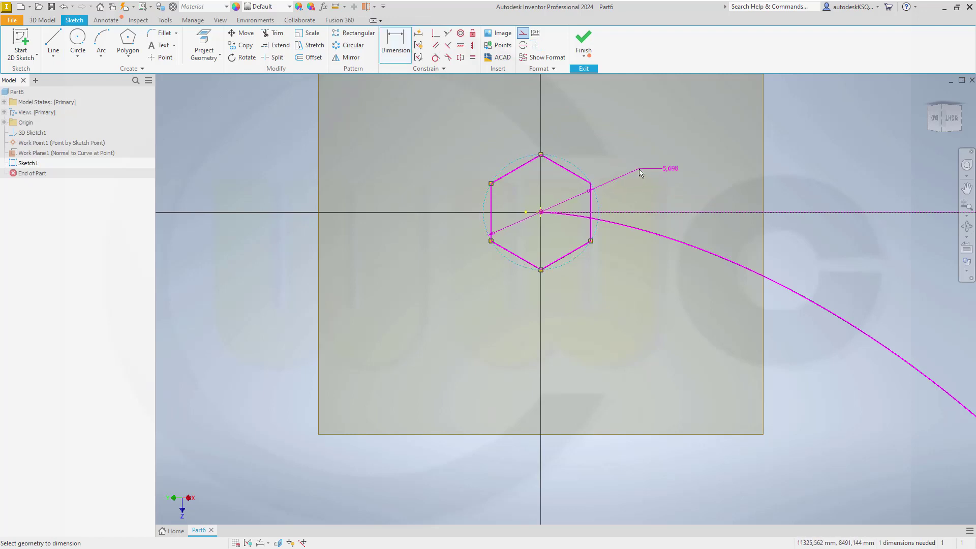
left_click(639, 169)
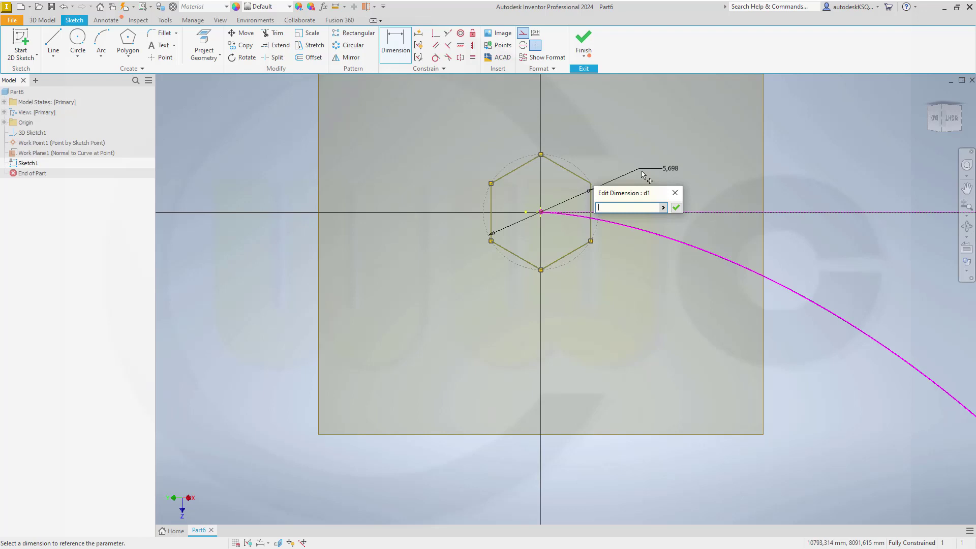
key("Return")
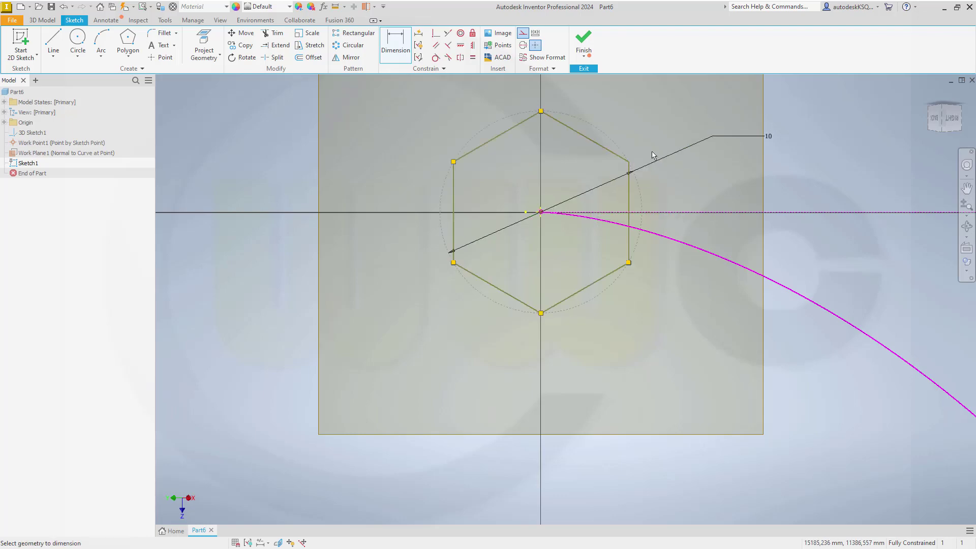
left_click(584, 41)
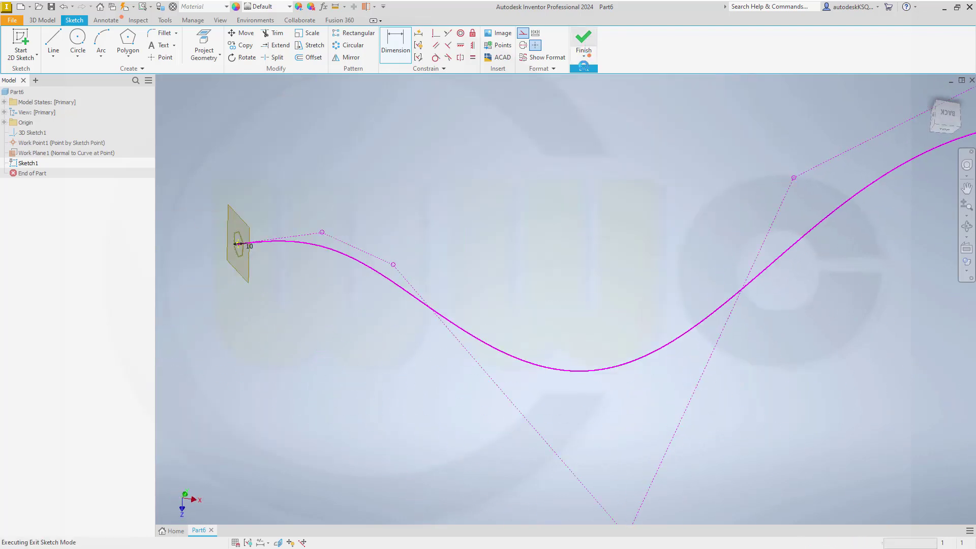
- Hide the work plane at the spline's start point
middle_click_drag(396, 257, 459, 259, "shift")
mouse_move(418, 264)
left_mouse_down()
mouse_move(401, 265)
mouse_move(427, 266)
mouse_move(478, 232)
left_mouse_up()
key("Escape")
scroll(462, 239, "up", 3)
scroll(444, 275, "down", 2)
middle_click_drag(443, 274, 434, 288, "shift")
scroll(433, 288, "down", 5)
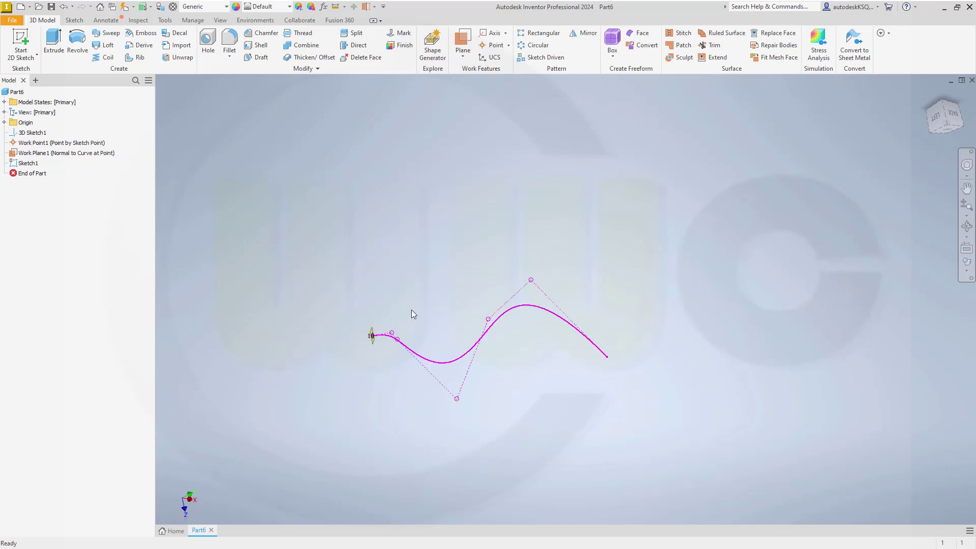
mouse_move(356, 340)
middle_mouse_down("shift")
mouse_move(381, 335)
mouse_move(394, 352)
mouse_move(441, 335)
middle_mouse_up("shift")
scroll(440, 333, "up", 6)
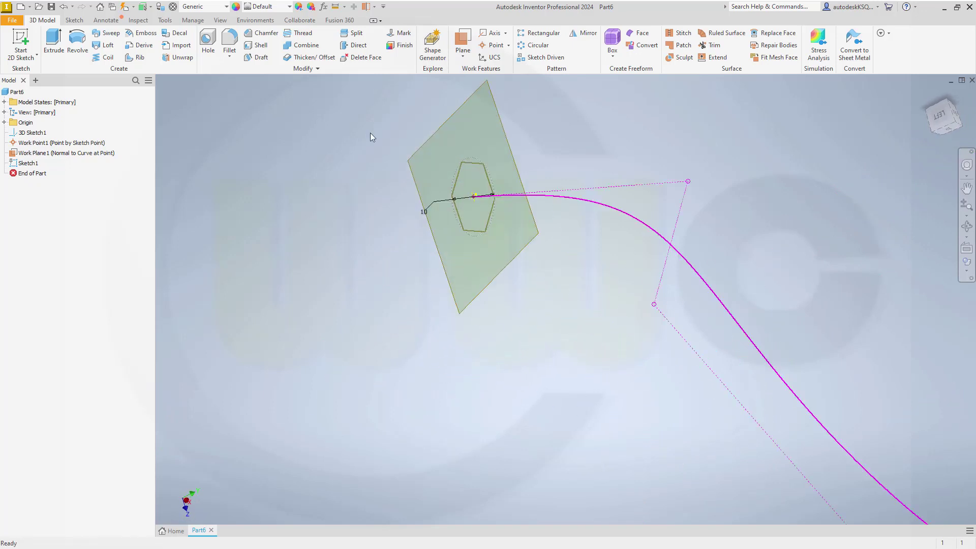
right_click(51, 153)
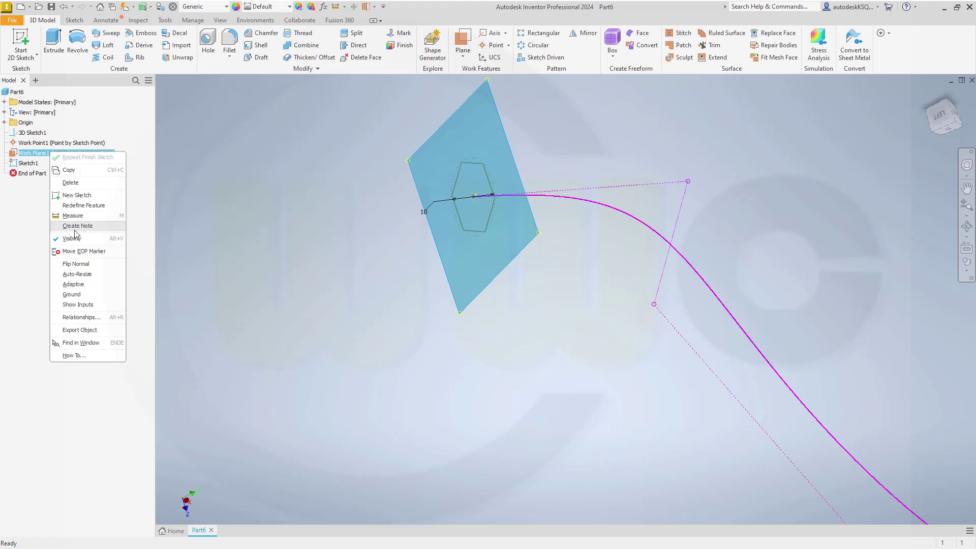
left_click(74, 238)
- Place a work point on each of the six corners of the hexagon sketch
left_click(492, 45)
left_click(461, 162)
key("period")
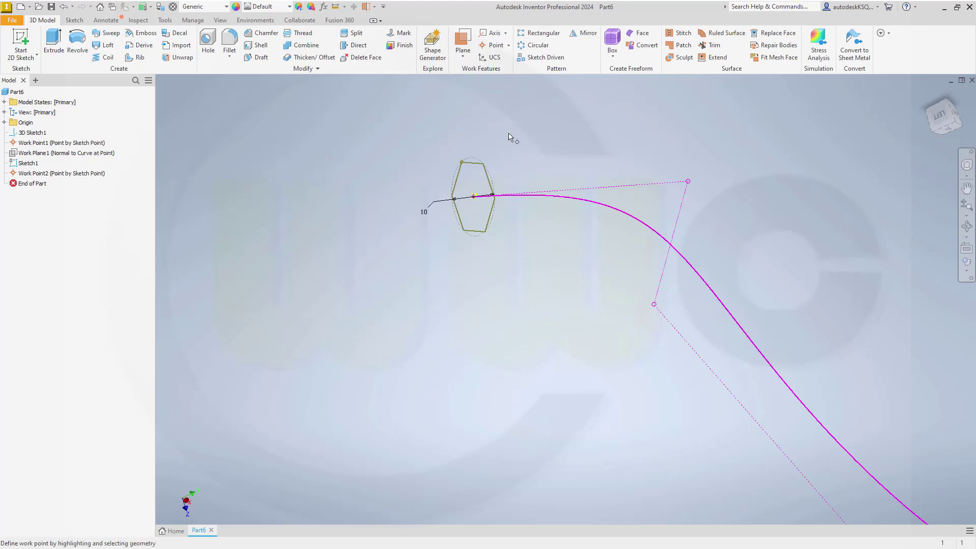
left_click(484, 164)
key("period")
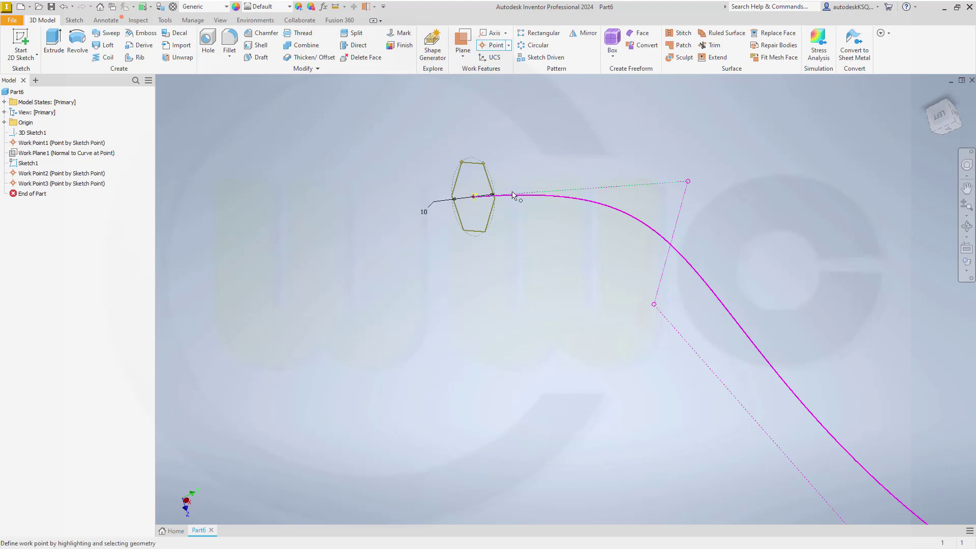
left_click(494, 195)
key("period")
left_click(486, 232)
key("period")
left_click(464, 230)
key("period")
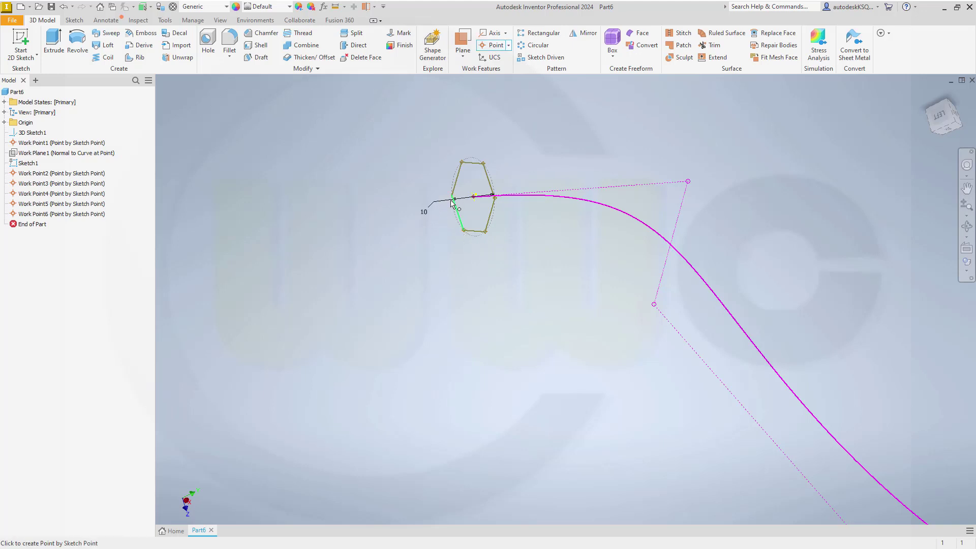
left_click(451, 199)
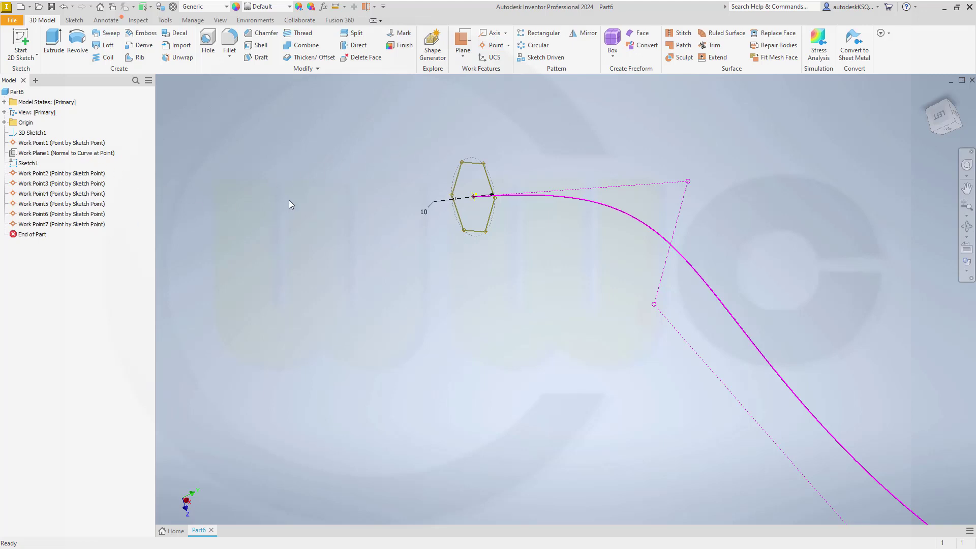
- Start a sweep with the hexagon as profile and the 3D spline as path
middle_click_drag(304, 224, 333, 270, "shift")
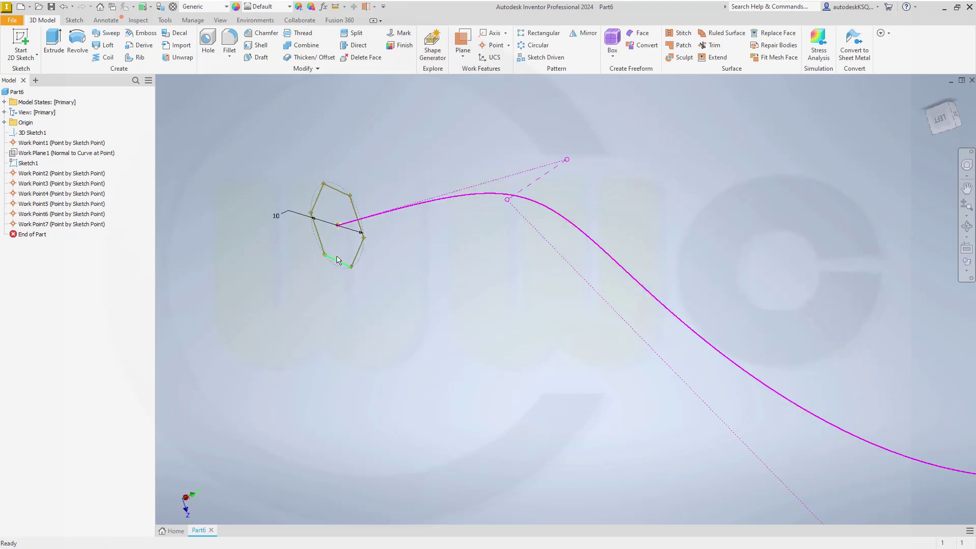
left_click(115, 34)
left_click_drag(296, 86, 733, 124)
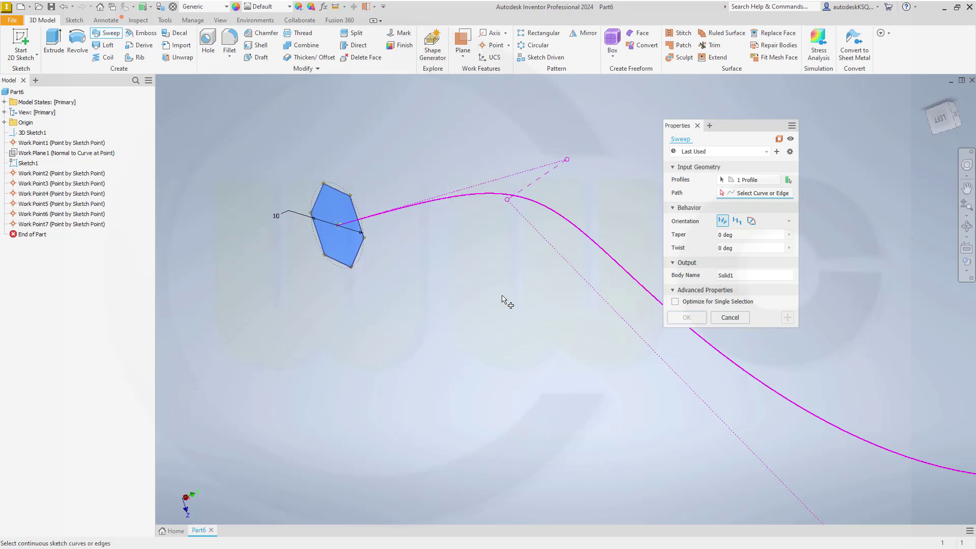
left_click(463, 201)
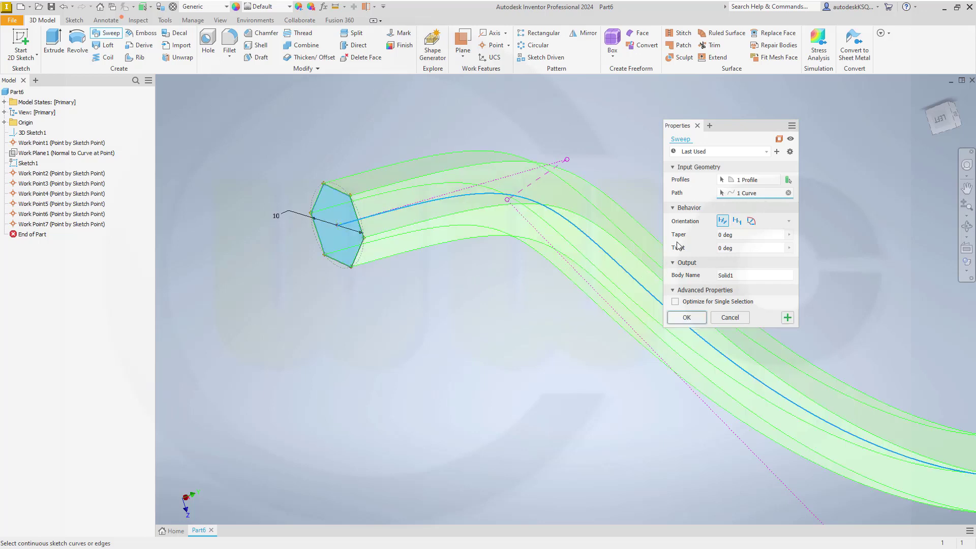
- Set the sweep's twist to 720 degrees and check the preview along the spline
left_click(756, 248)
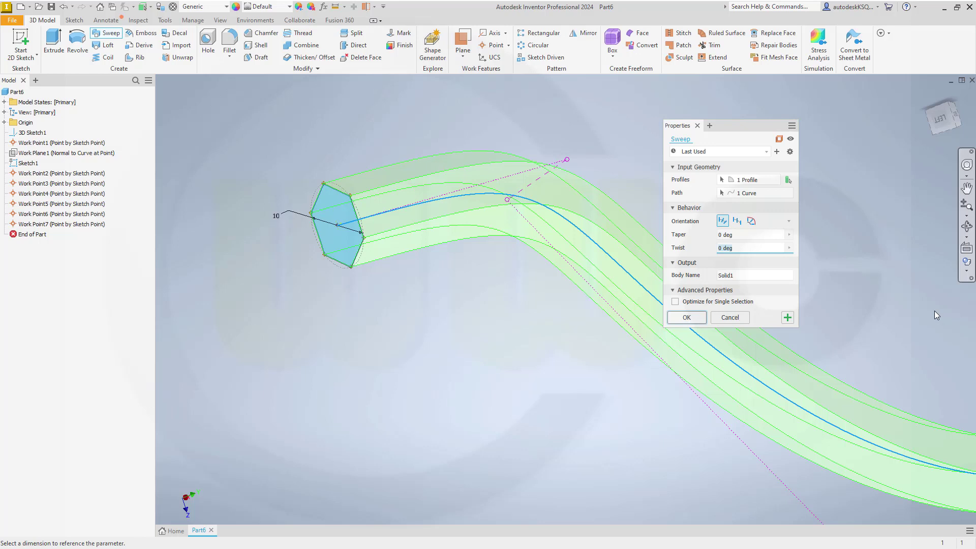
type("720")
scroll(895, 306, "down", 3)
scroll(886, 309, "down", 2)
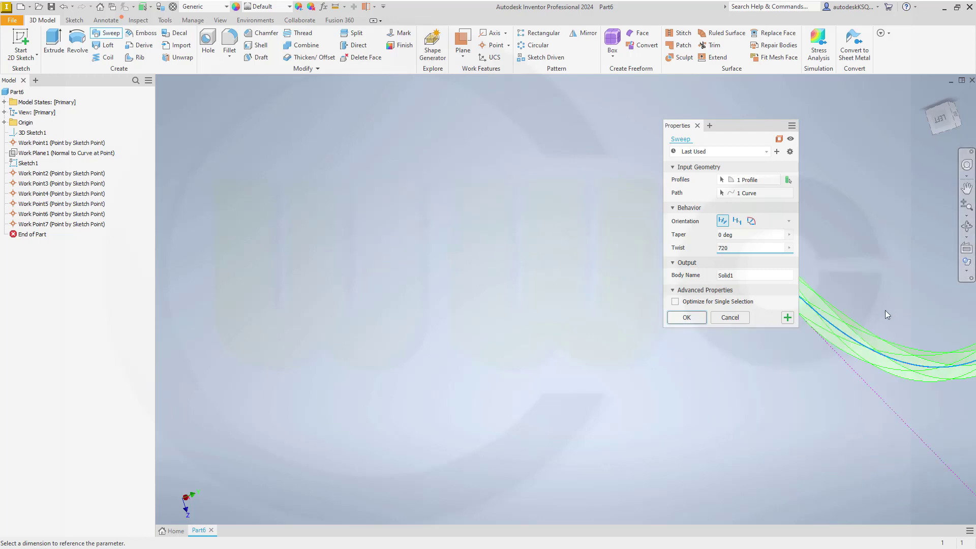
middle_click_drag(813, 322, 505, 304)
scroll(505, 304, "up", 2)
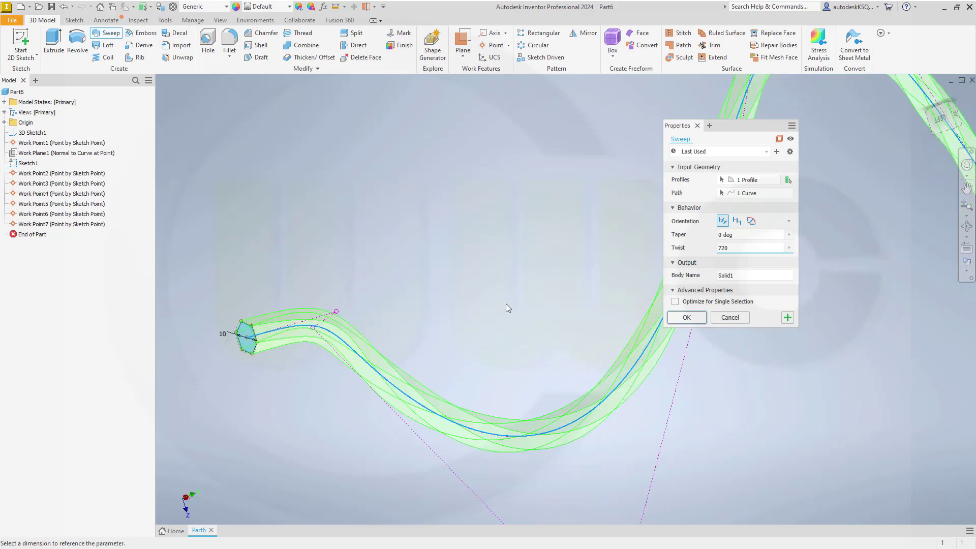
middle_click_drag(517, 296, 499, 303)
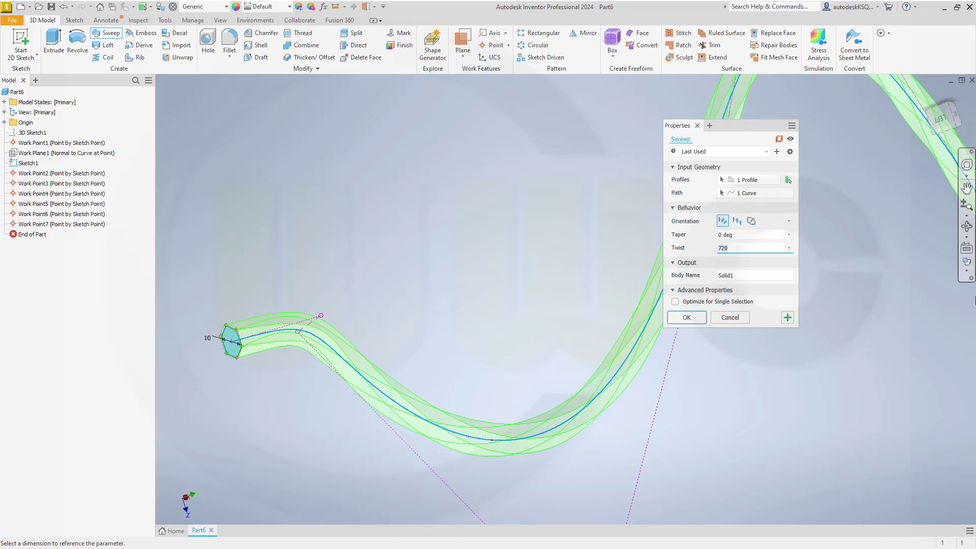
- Set the sweep's twist to 5*360, enable Optimize for Single Selection and create the solid
key("BackSpace")
key("BackSpace")
key("BackSpace")
type("5*")
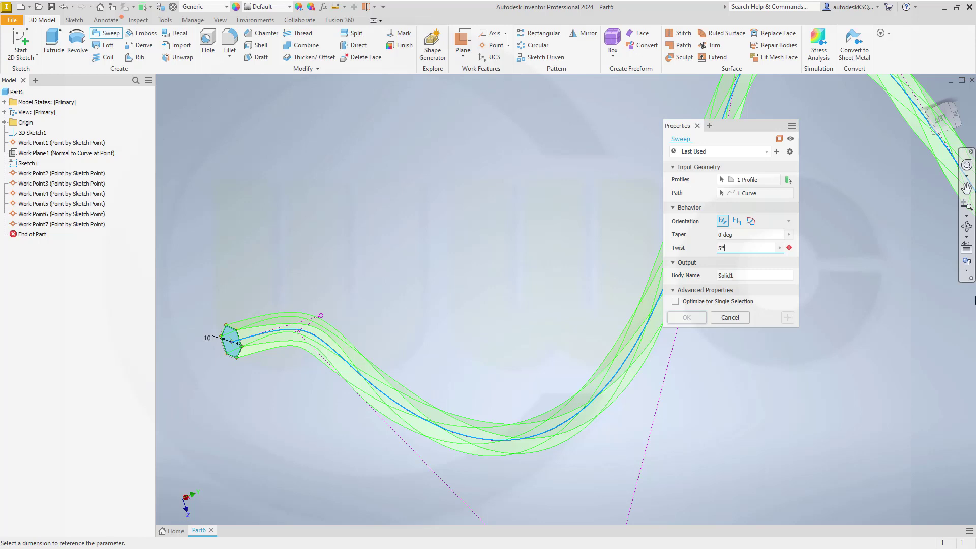
type("360")
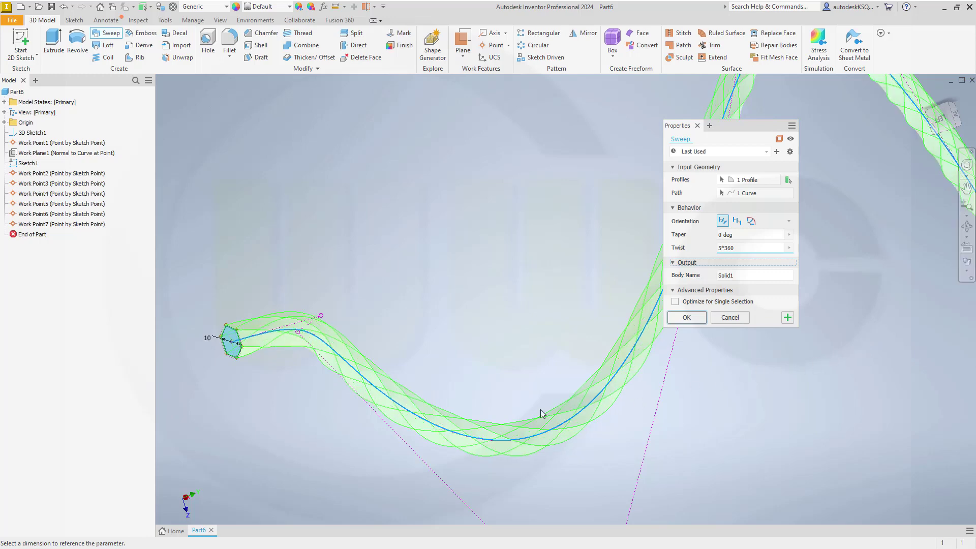
scroll(491, 382, "down", 2)
scroll(637, 400, "up", 2)
scroll(639, 400, "down", 4)
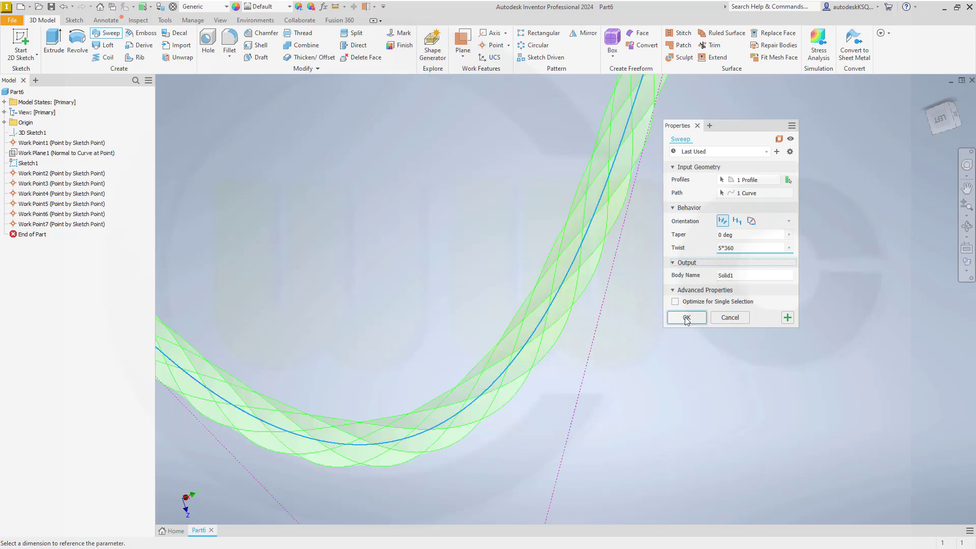
left_click(676, 303)
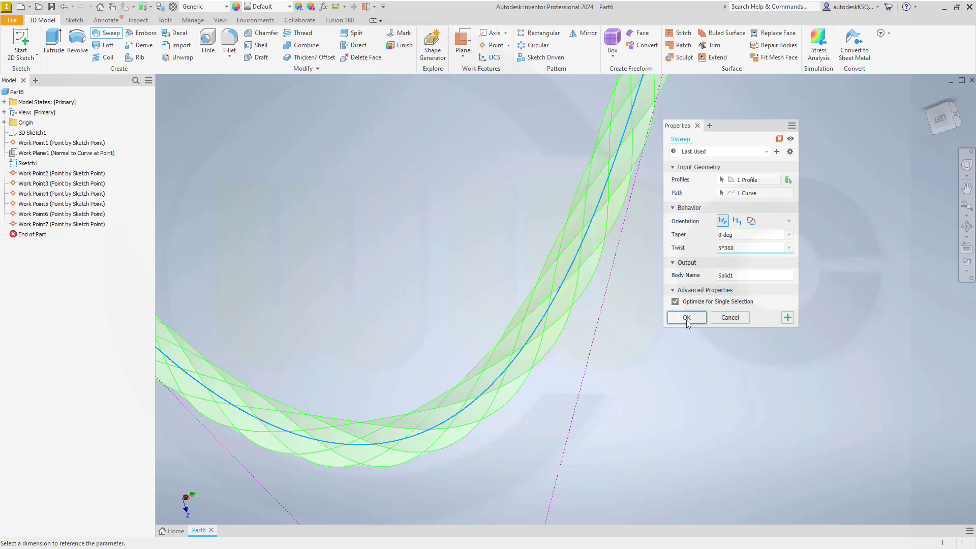
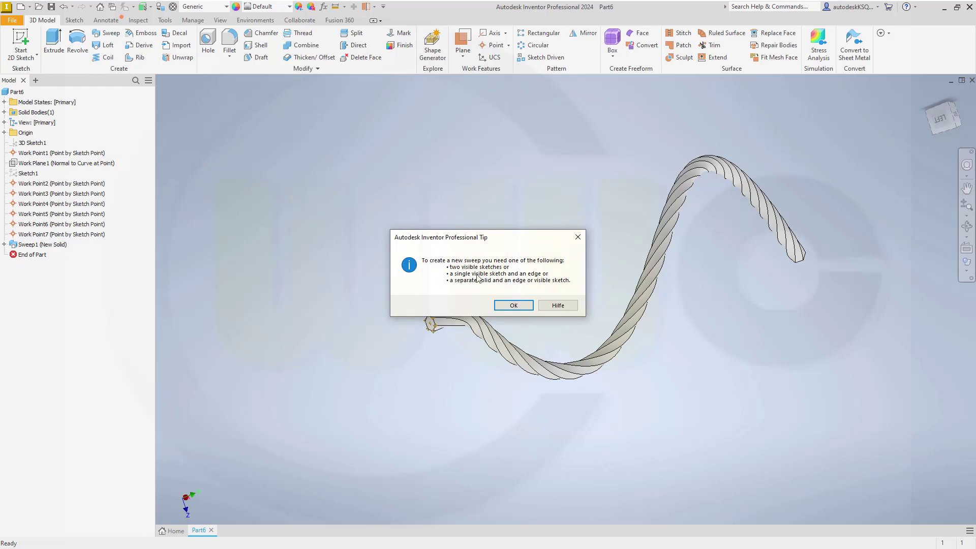
- Dismiss the sweep tip and make the hexagon sketch used by the first sweep visible again
left_click(554, 306)
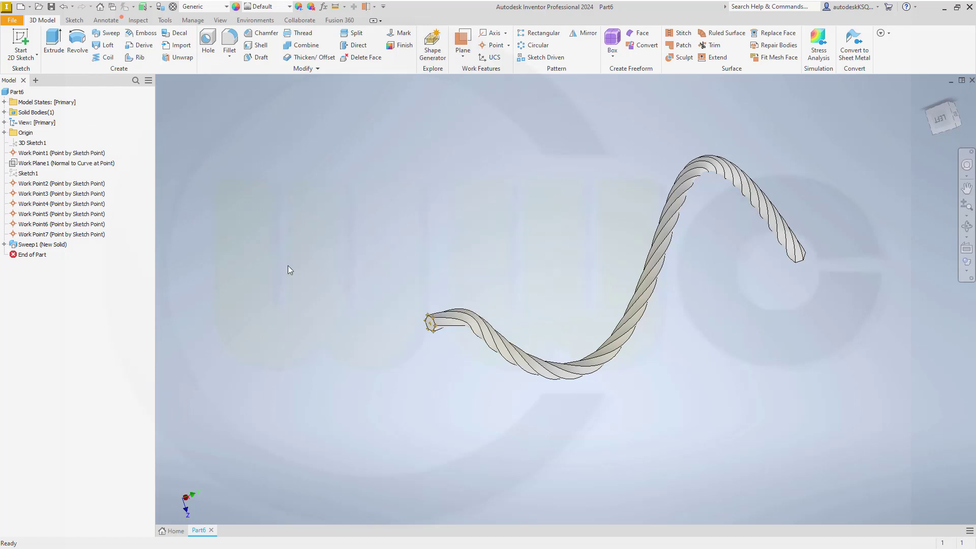
left_click(5, 245)
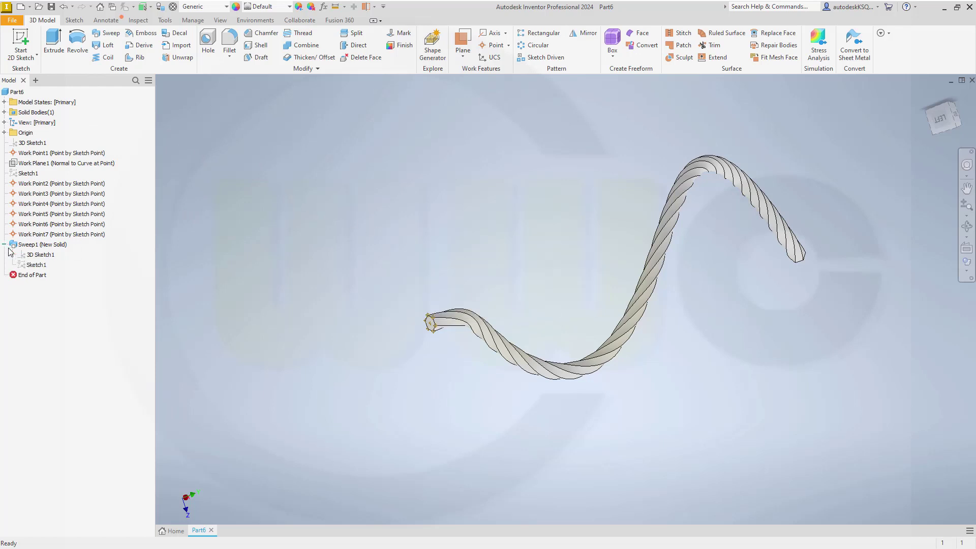
left_click(34, 265)
right_click(34, 267)
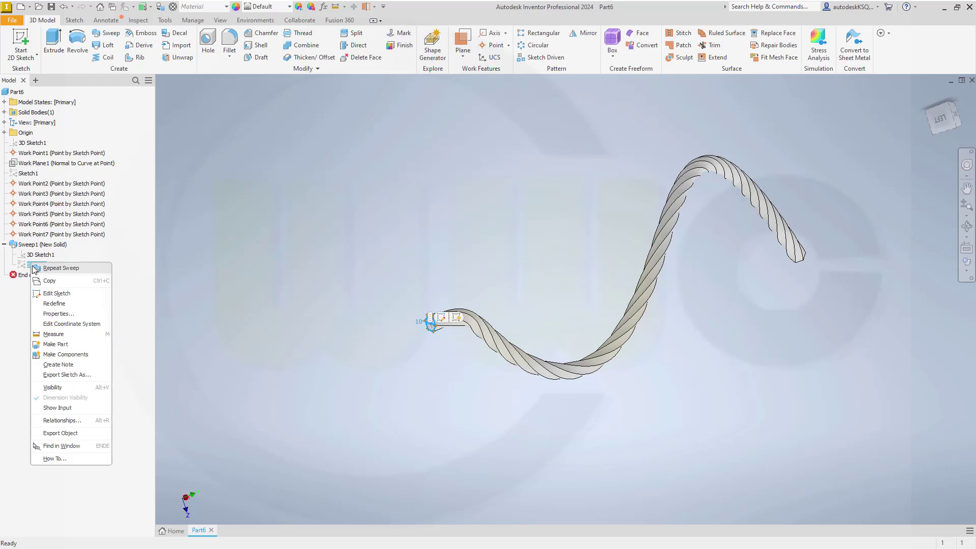
left_click(52, 388)
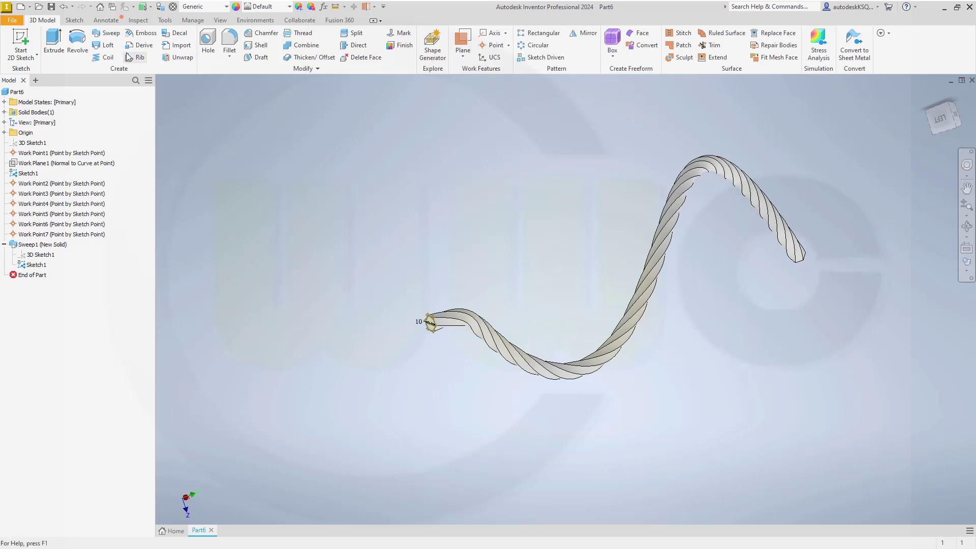
left_click(111, 34)
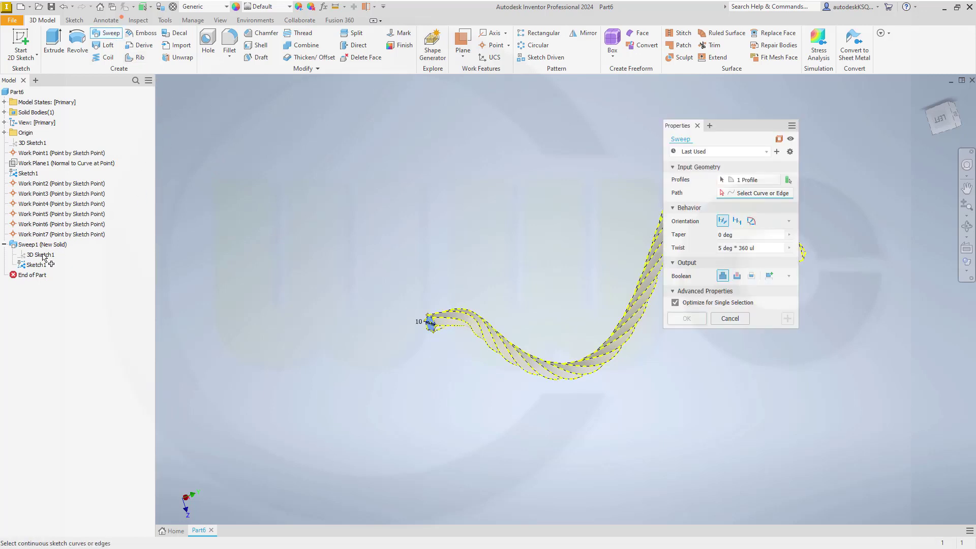
left_click(741, 199)
right_click(50, 255)
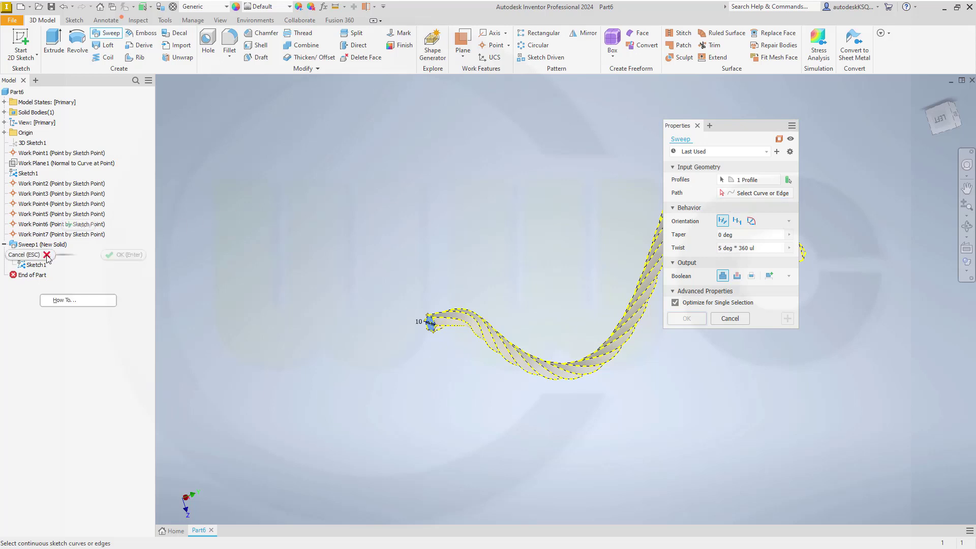
left_click(728, 318)
left_click(739, 317)
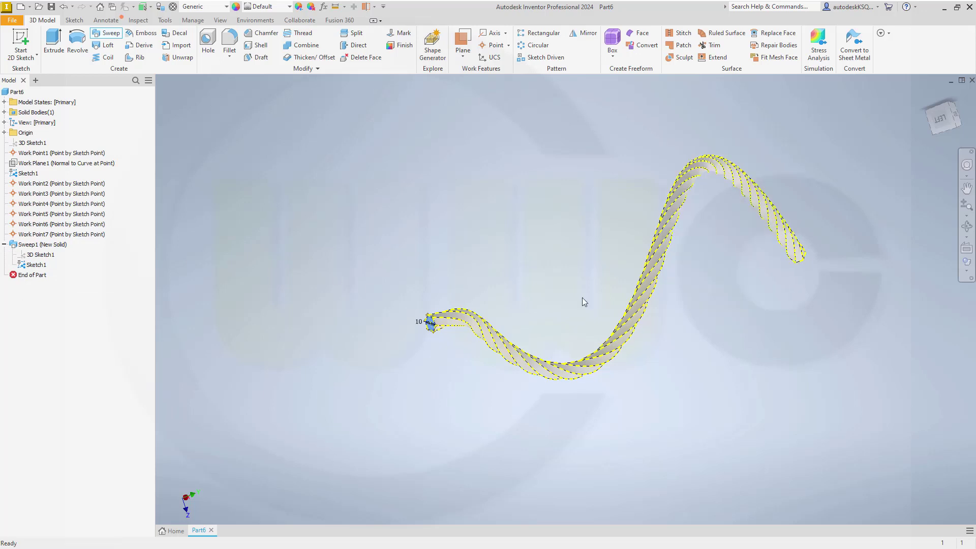
- Make the 3D spline sketch visible and start a second sweep of the hexagon along the spline
right_click(52, 258)
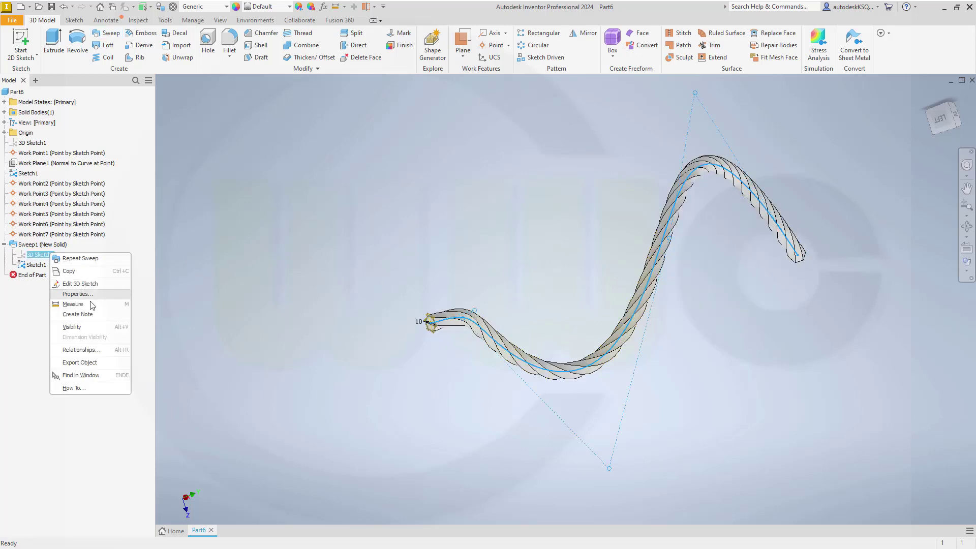
left_click(91, 327)
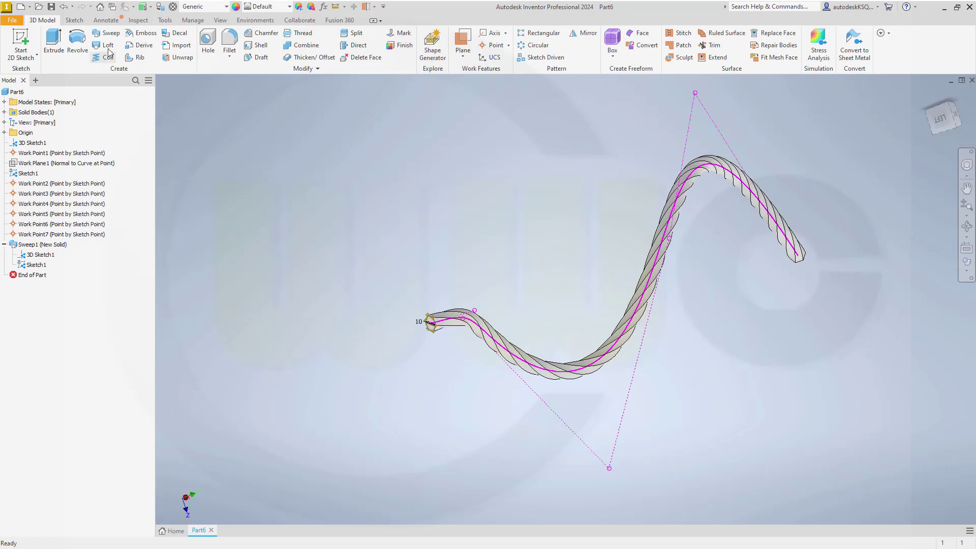
left_click(108, 34)
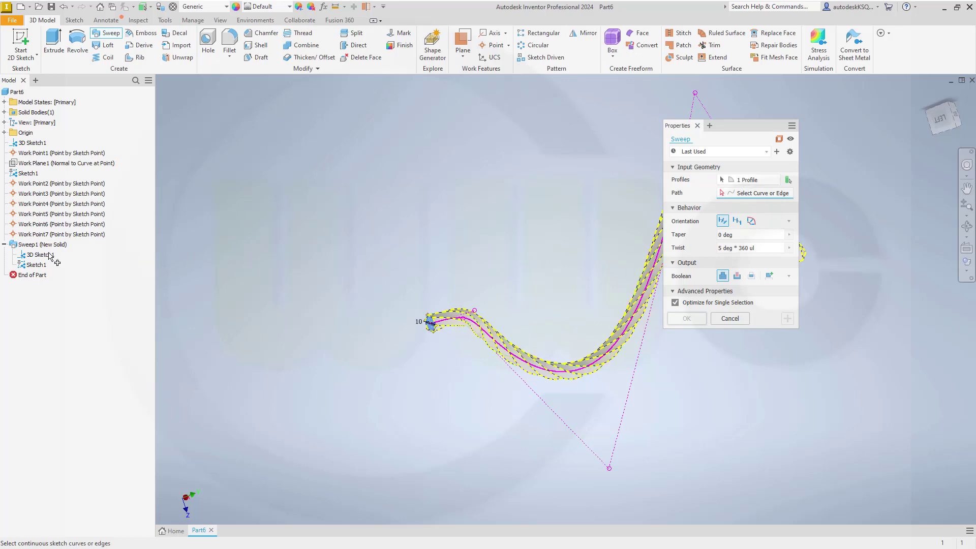
scroll(488, 348, "up", 5)
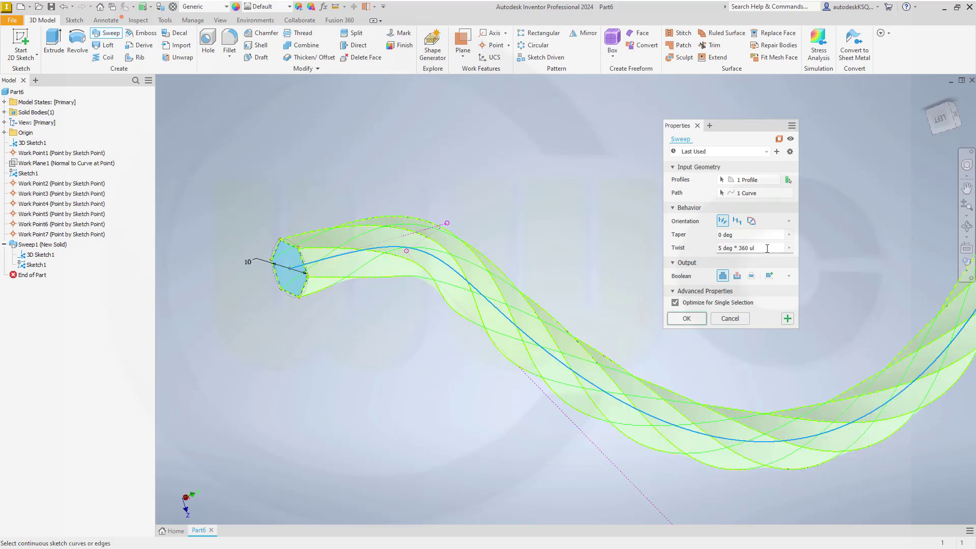
- Output the second sweep as a new solid with its twist reversed to -5 deg * 360 and create it
left_click(769, 275)
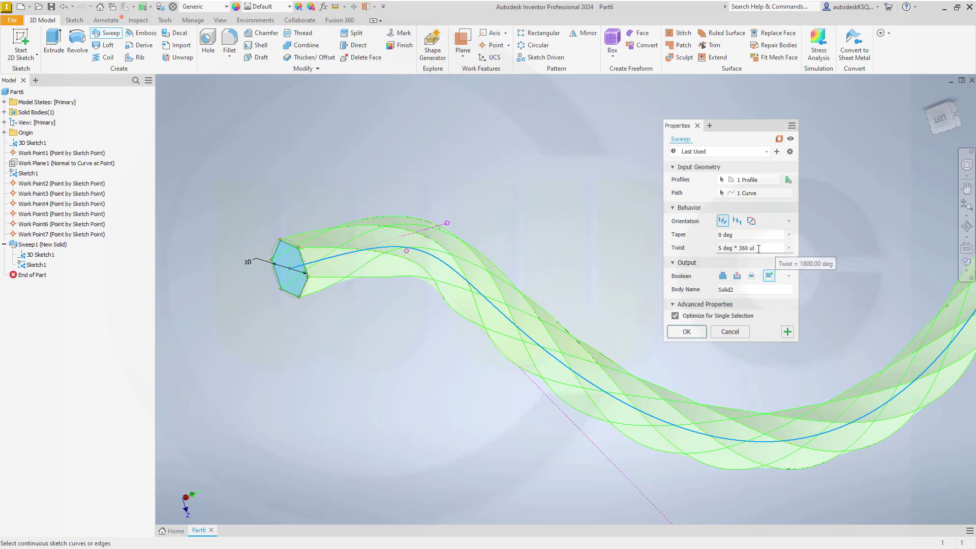
left_click(720, 247)
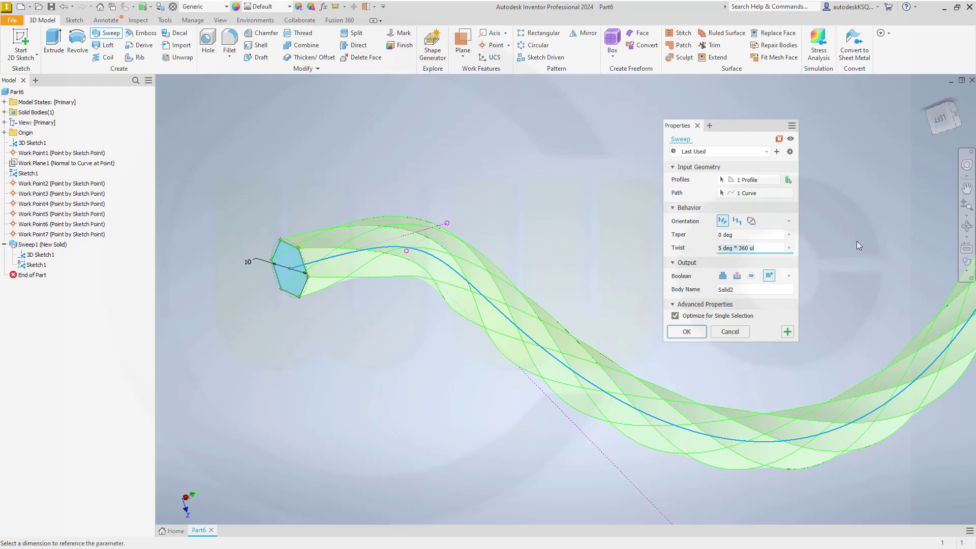
key("Home")
type("-")
key("Return")
scroll(656, 286, "down", 2)
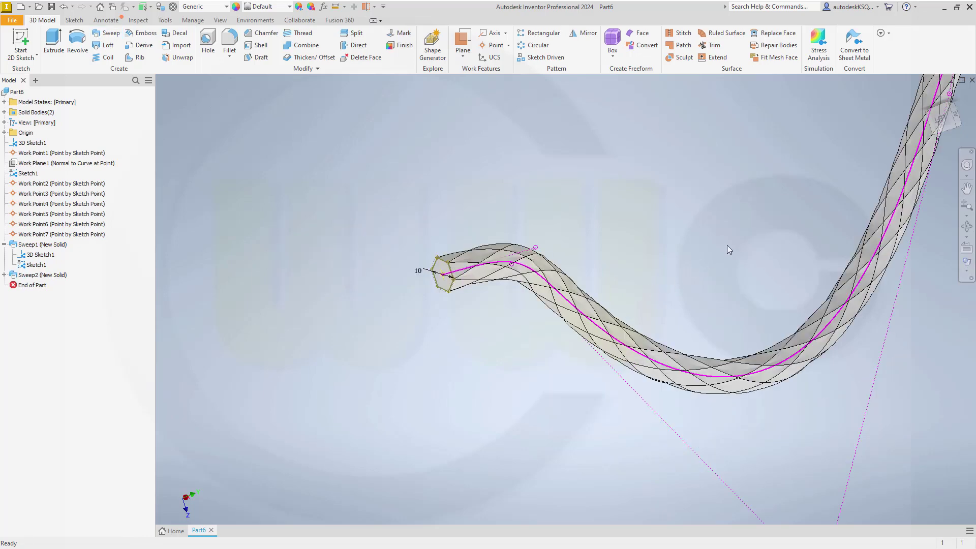
- Hide the 3D spline sketch used as the sweep path
scroll(728, 244, "down", 2)
middle_click_drag(791, 207, 654, 255)
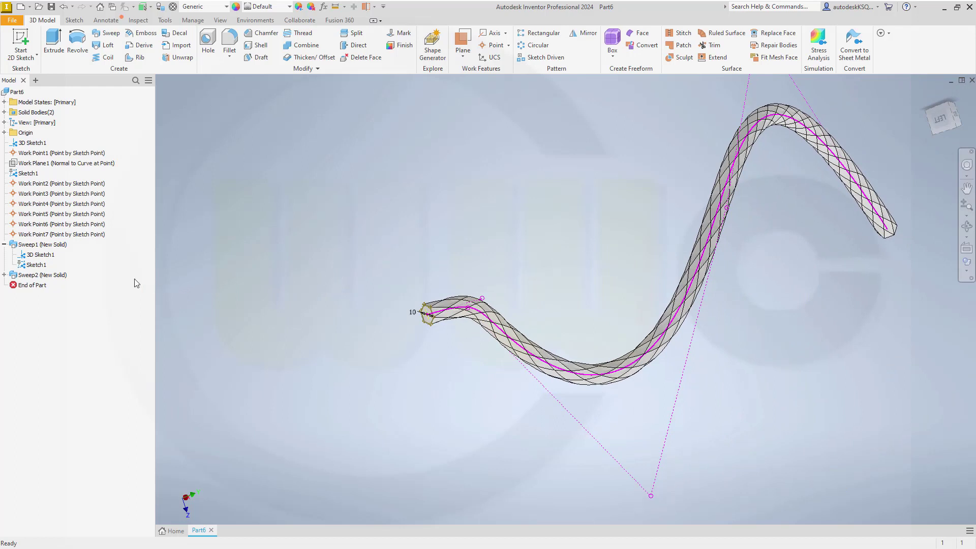
right_click(39, 258)
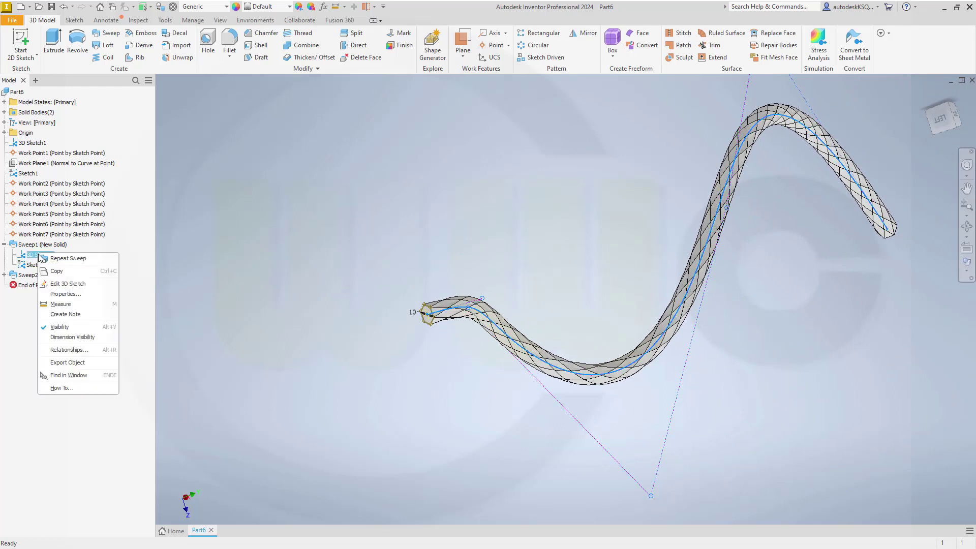
left_click(66, 328)
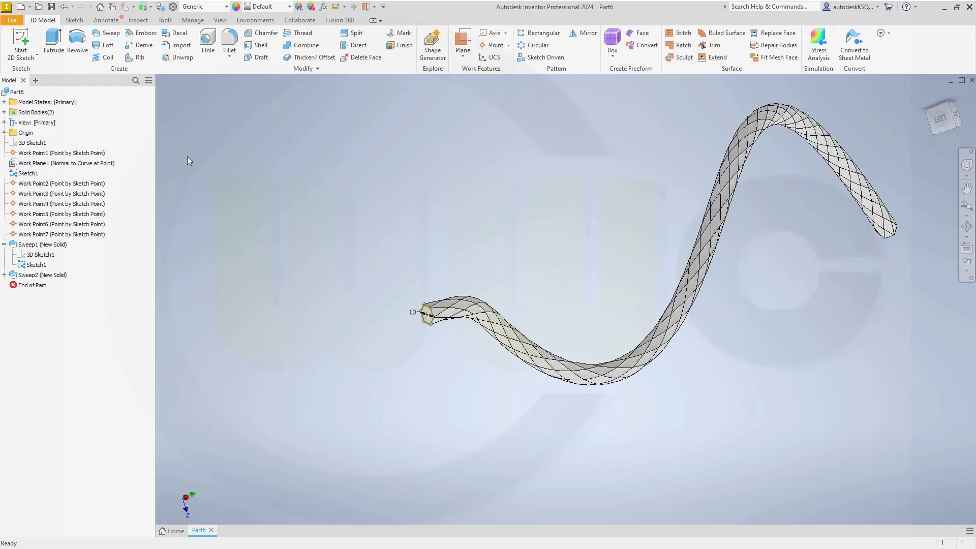
- Expand the solid bodies in the model tree and hide Solid2, the reverse-twisted body
scroll(445, 360, "down", 3)
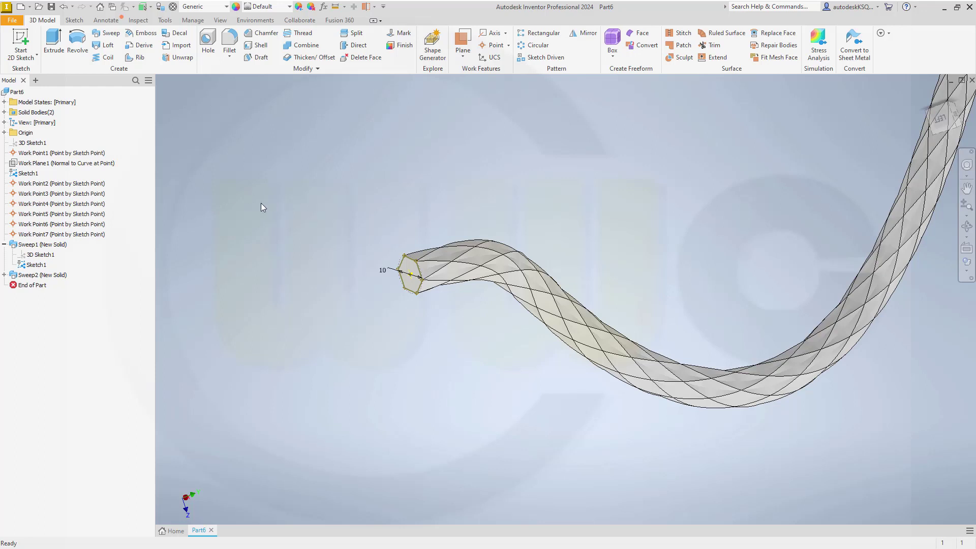
left_click(4, 244)
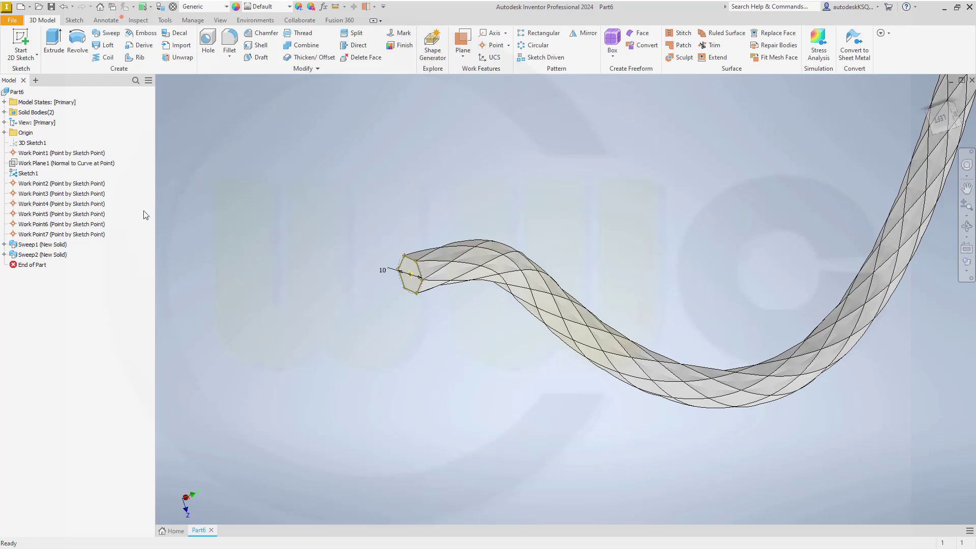
left_click(4, 113)
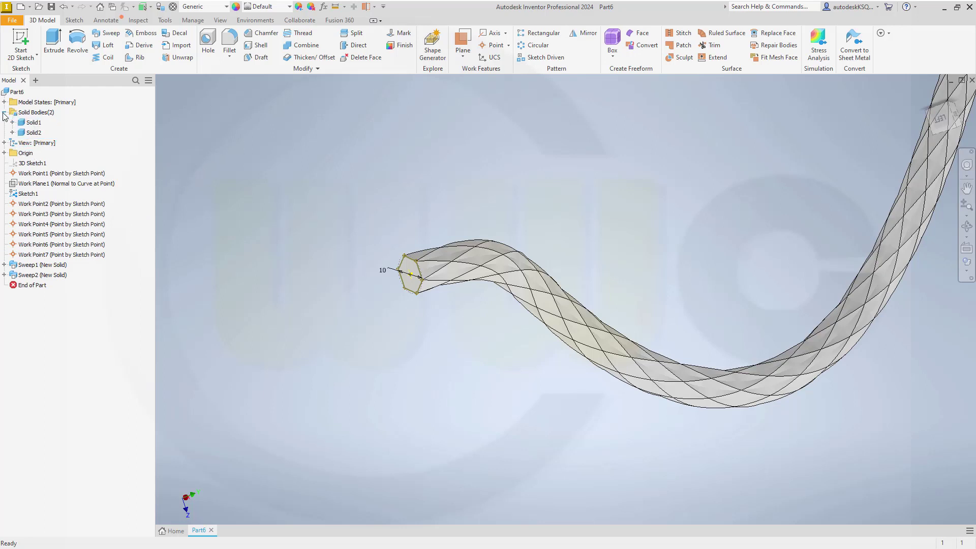
right_click(34, 132)
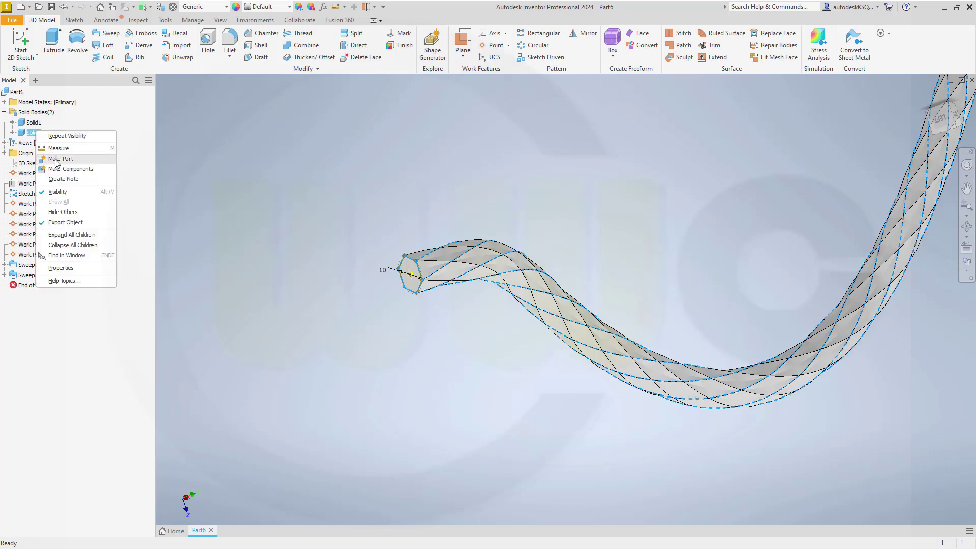
left_click(65, 190)
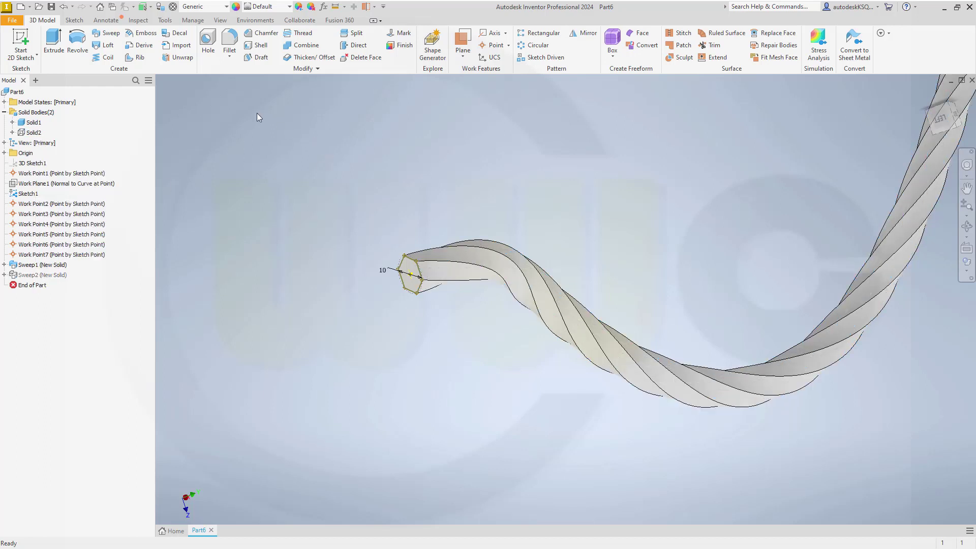
- Start a 3D sketch and include the twisted edge running from the hexagon's upper-right corner on the visible solid
left_click(37, 54)
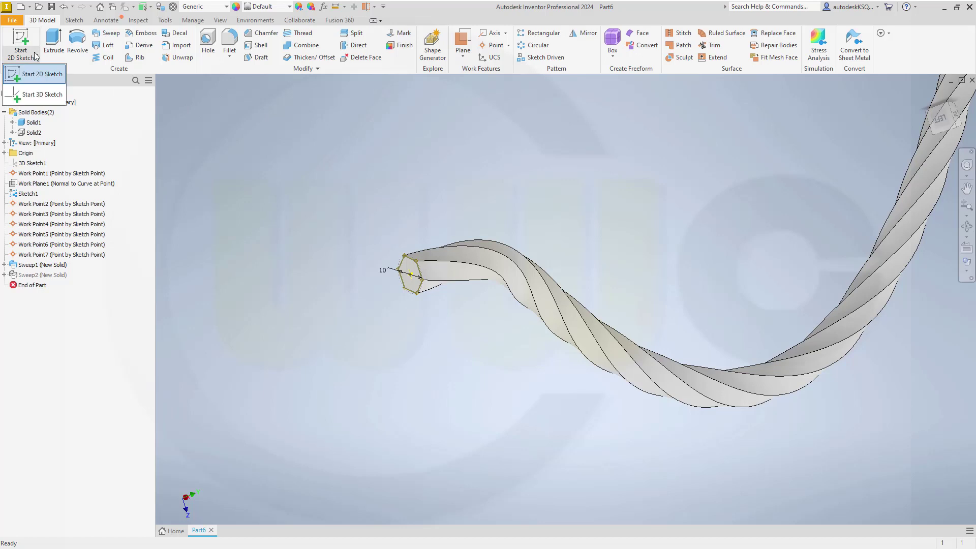
left_click(41, 95)
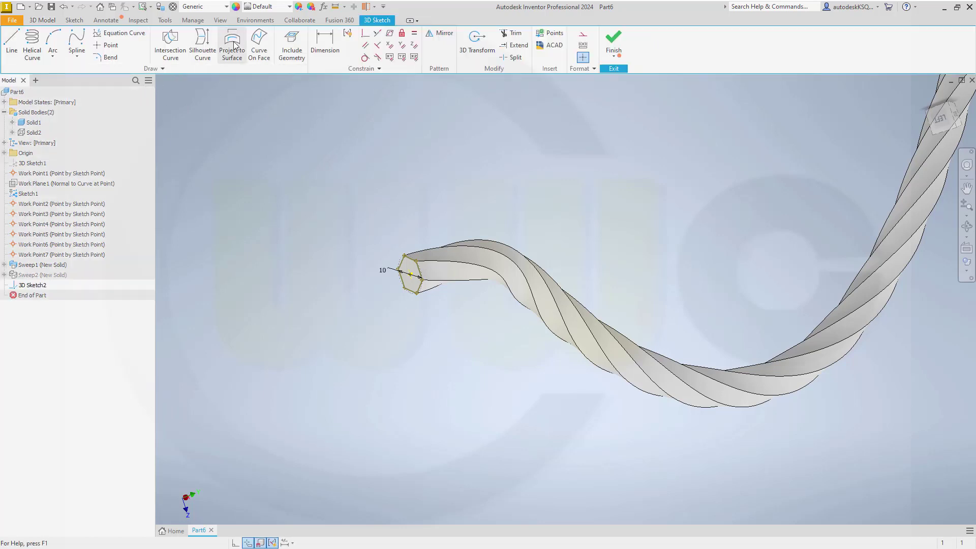
left_click(291, 39)
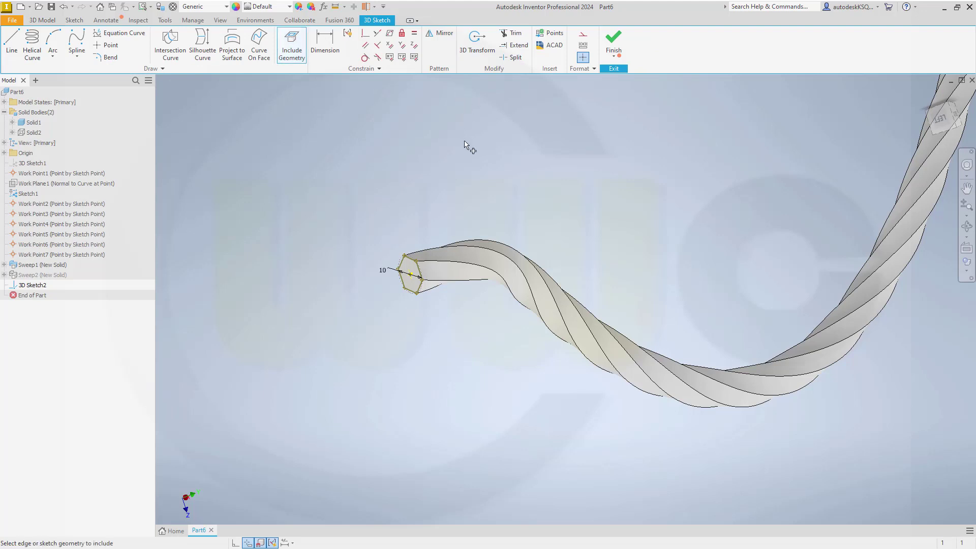
left_click(435, 262)
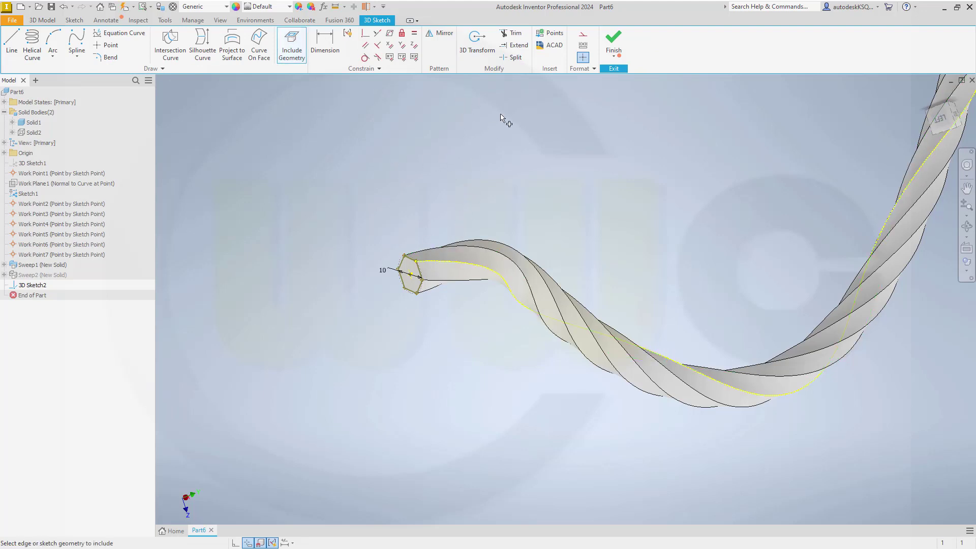
key("Escape")
- Change the included edge curve from construction to regular geometry and finish the 3D sketch
left_click_drag(424, 201, 463, 276)
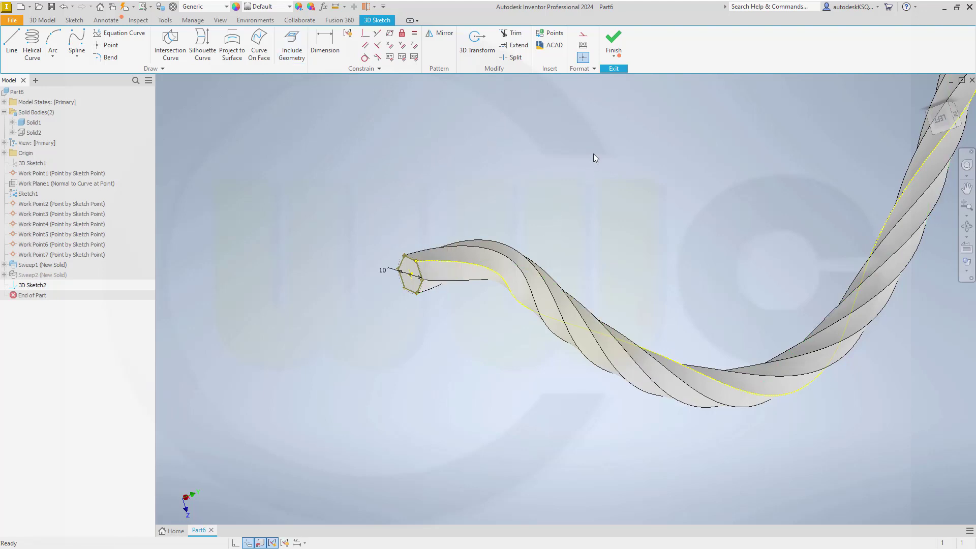
left_click(583, 34)
left_click(820, 417)
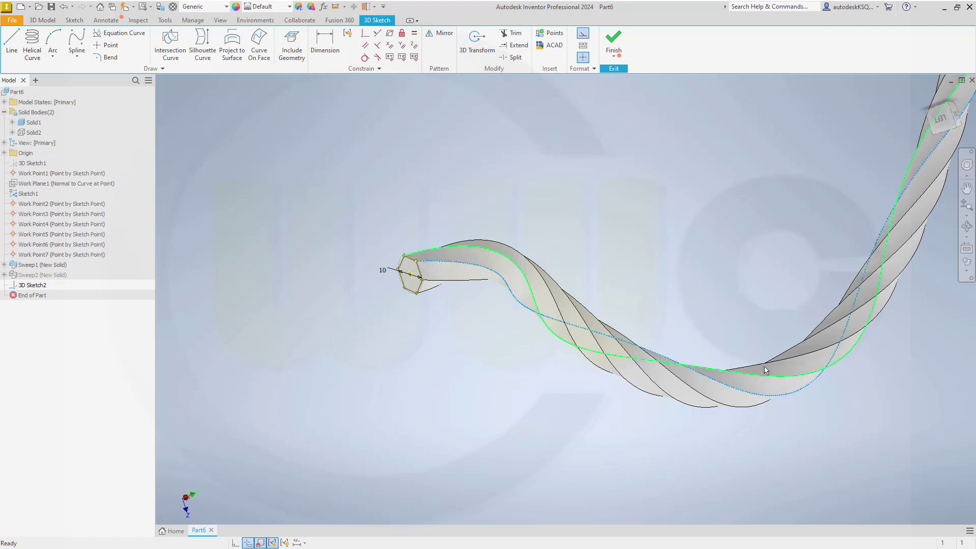
left_click(583, 34)
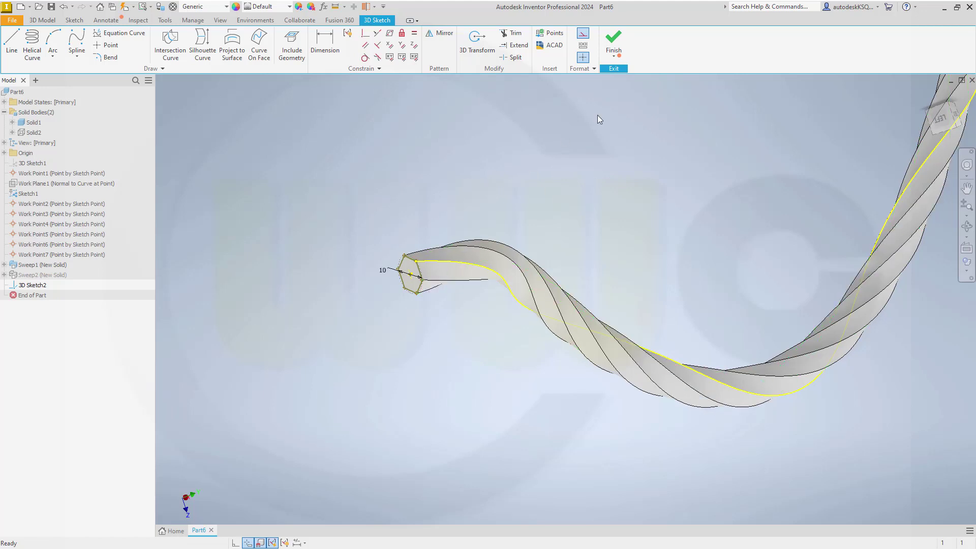
left_click(616, 54)
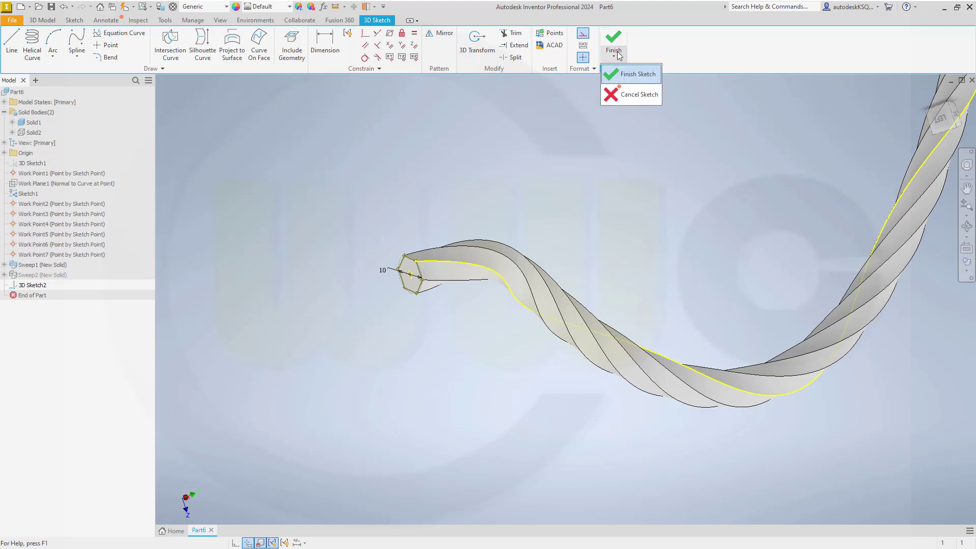
left_click(627, 76)
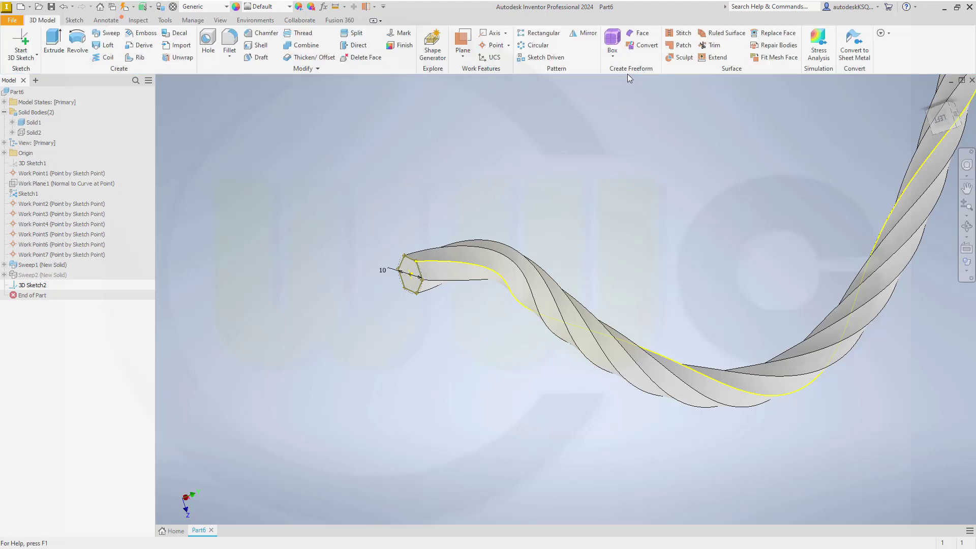
- Include the twisted edge from the hexagon's top corner in a new 3D sketch, make it regular geometry and finish the sketch
left_click(36, 54)
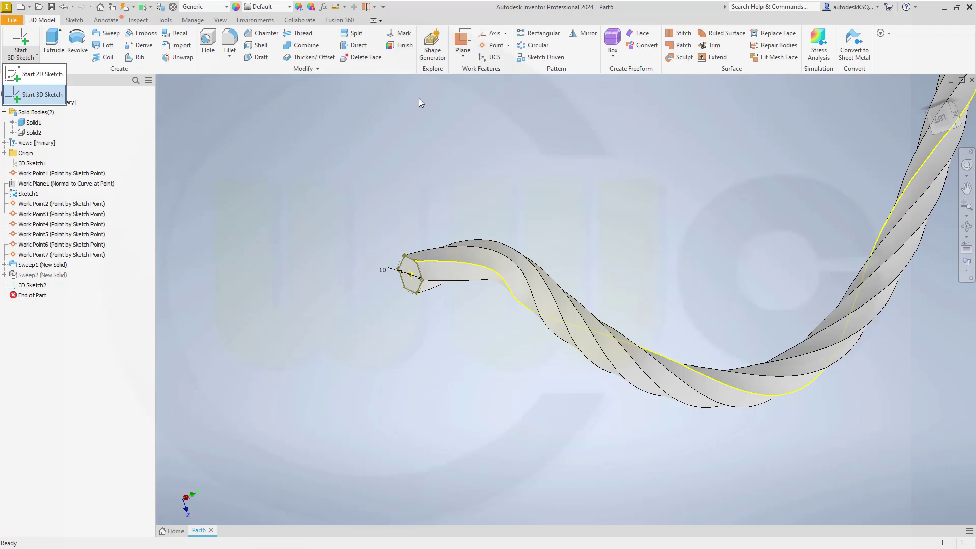
left_click(42, 94)
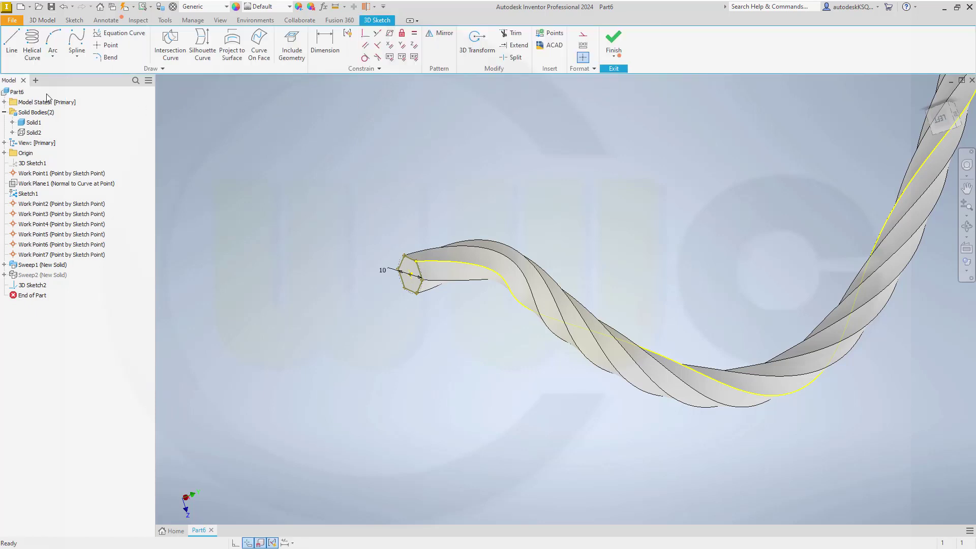
left_click(292, 46)
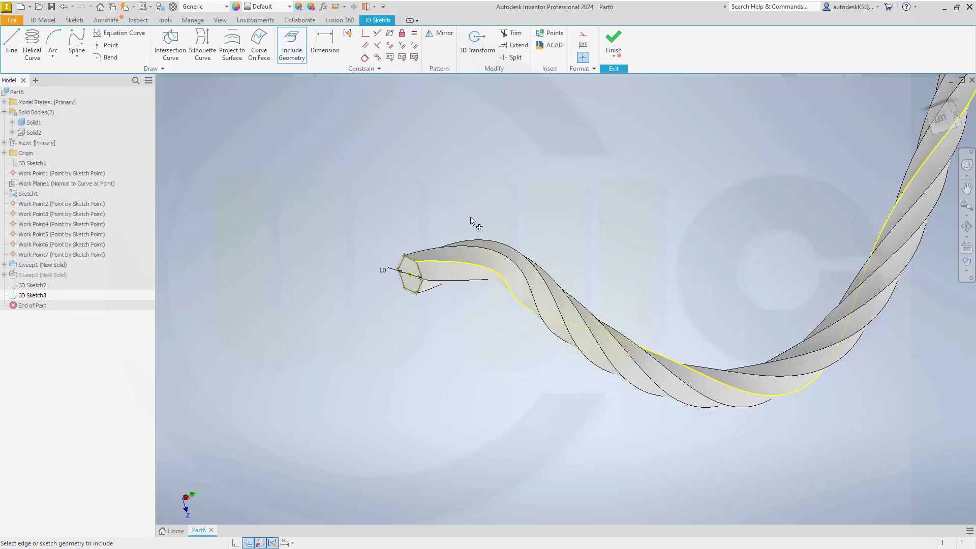
left_click(470, 251)
key("Escape")
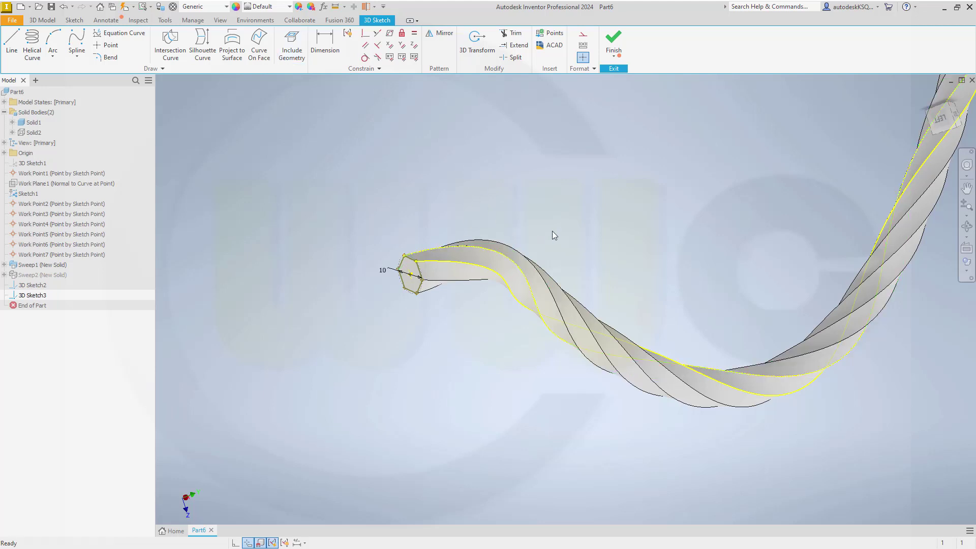
left_click(462, 247)
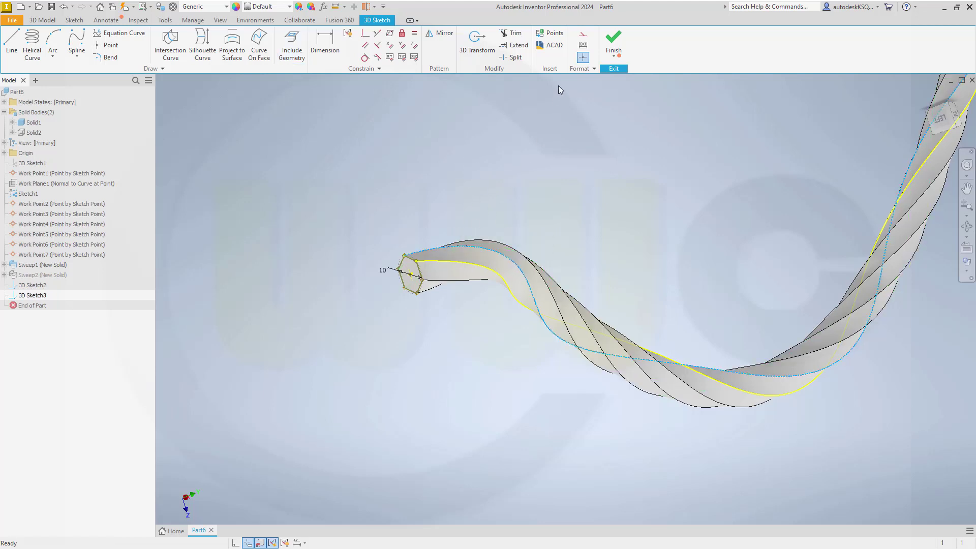
left_click(583, 57)
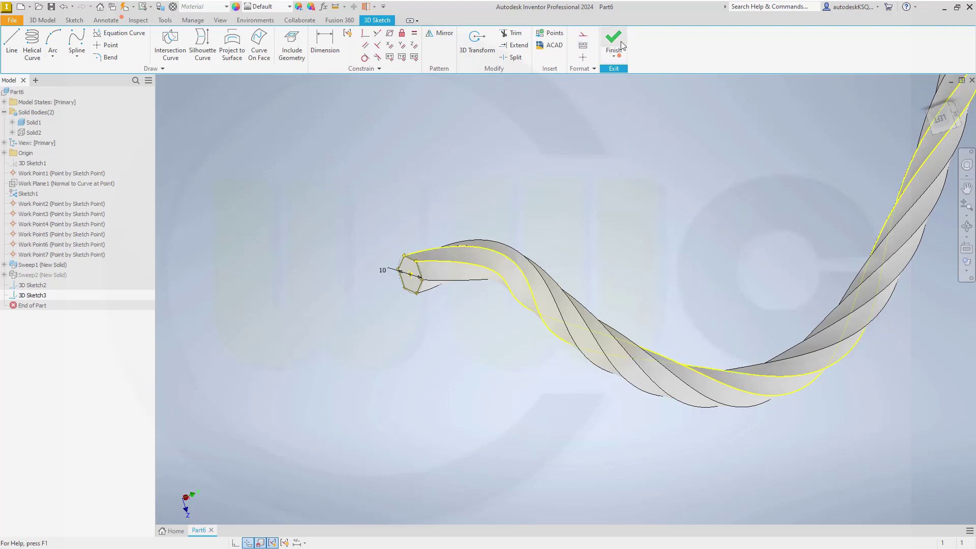
left_click(618, 41)
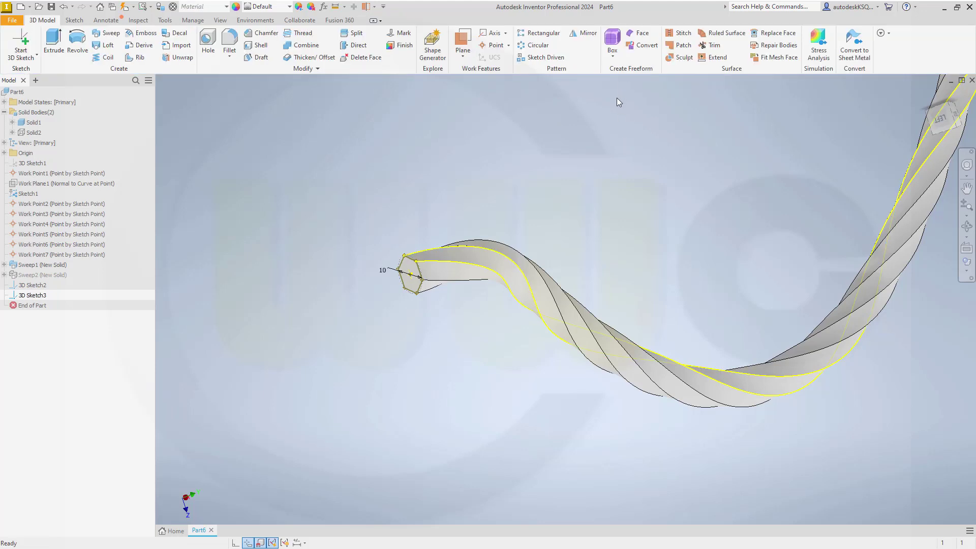
- Include the twisted edge from the hexagon's left corner in a new 3D sketch, make it regular geometry and finish the sketch
left_click(35, 55)
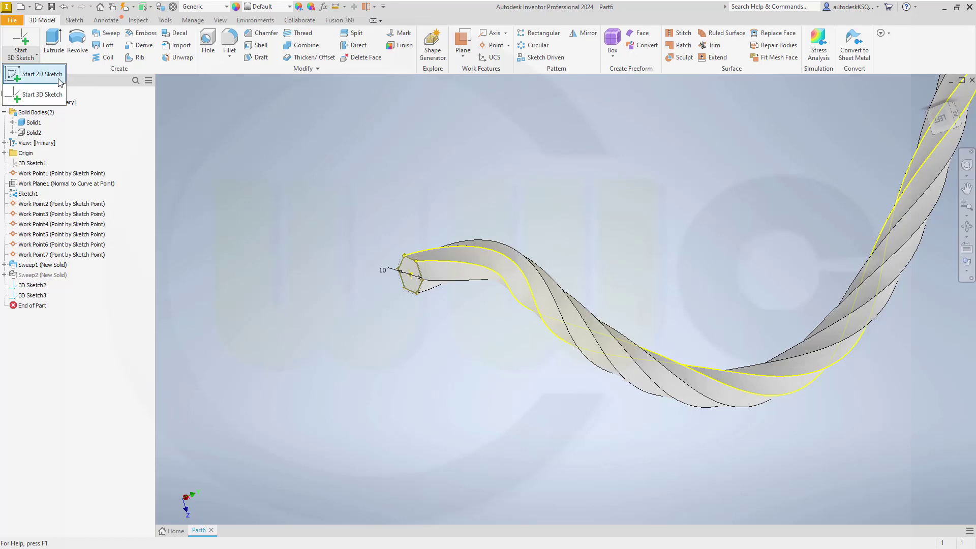
left_click(50, 95)
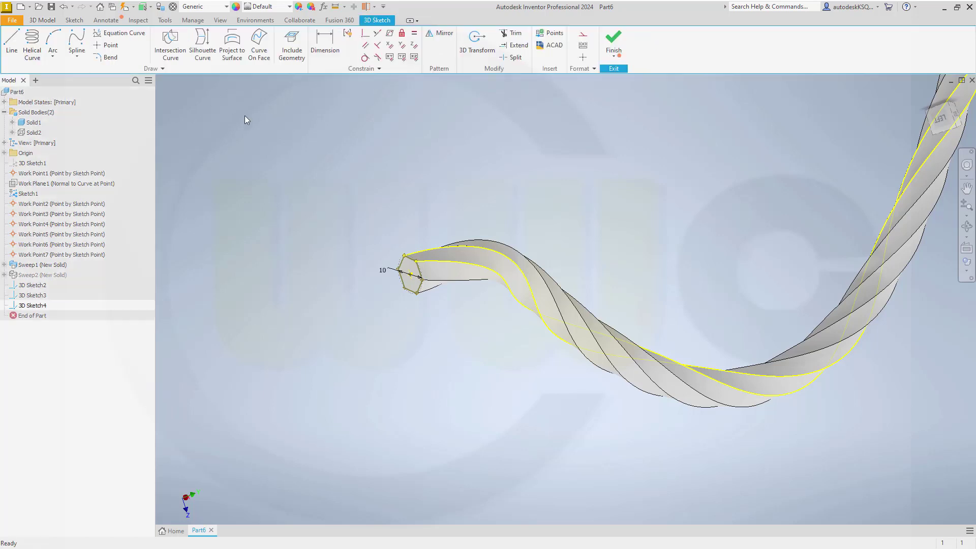
left_click(291, 47)
left_click(549, 293)
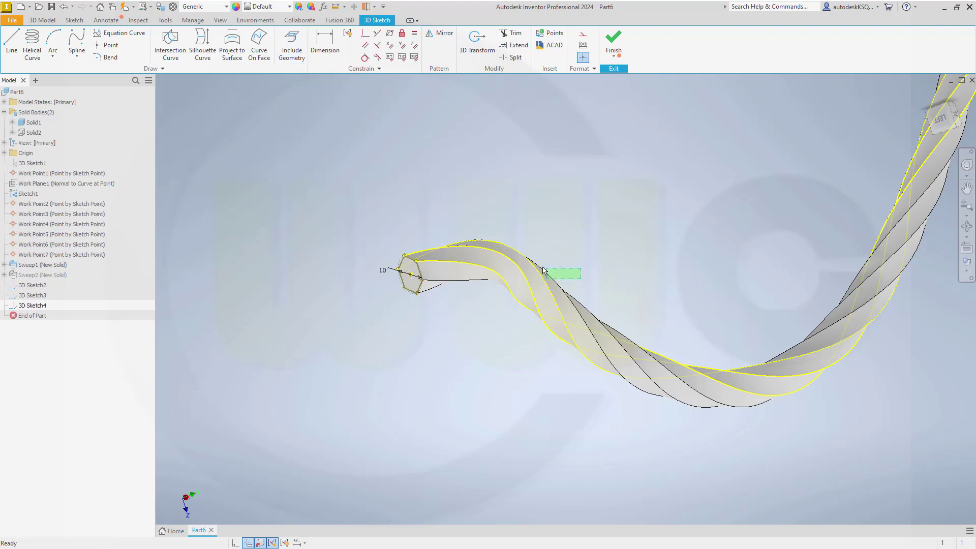
left_click(551, 274)
left_click(583, 33)
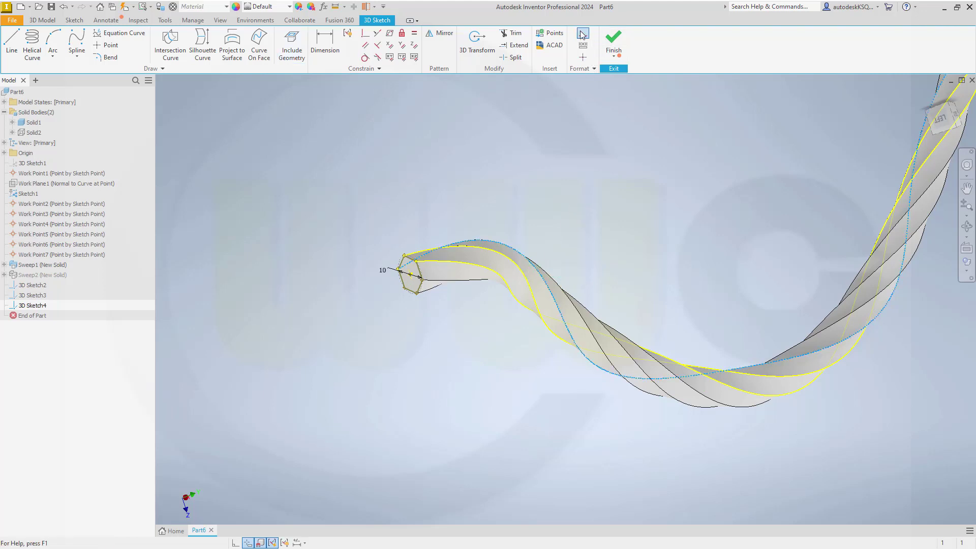
left_click(595, 152)
left_click(614, 40)
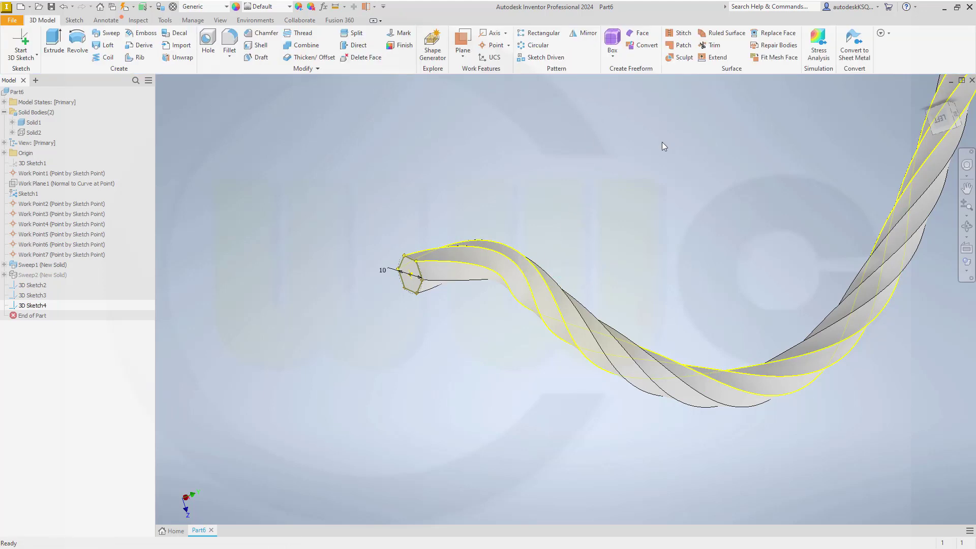
- Include the twisted edge from the hexagon's lower-left corner in a new 3D sketch, make it regular geometry and finish the sketch
left_click(17, 51)
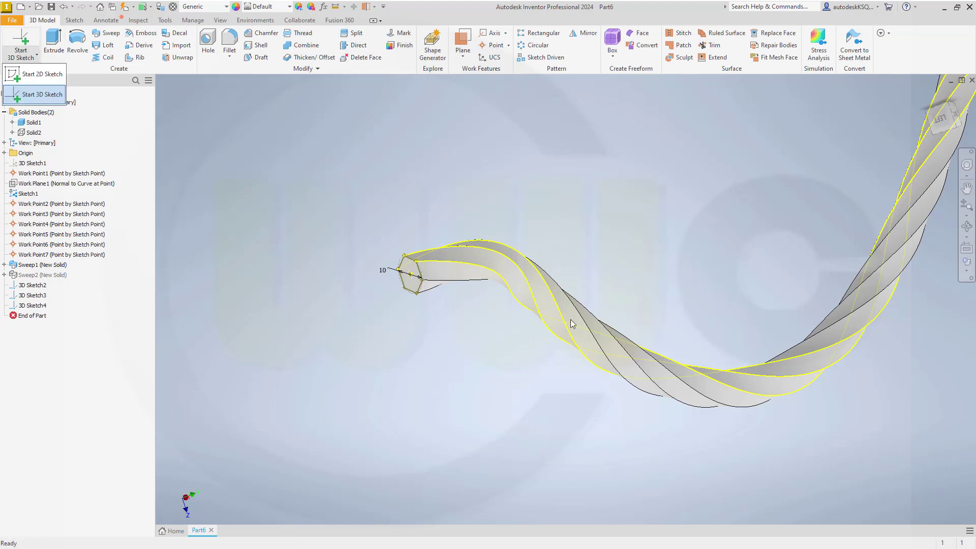
left_click(37, 95)
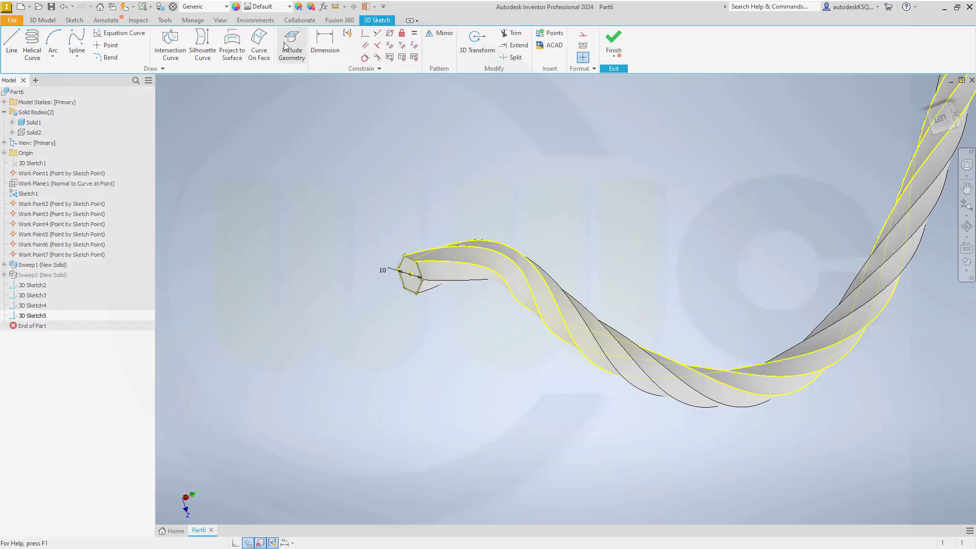
left_click(284, 46)
left_click(592, 336)
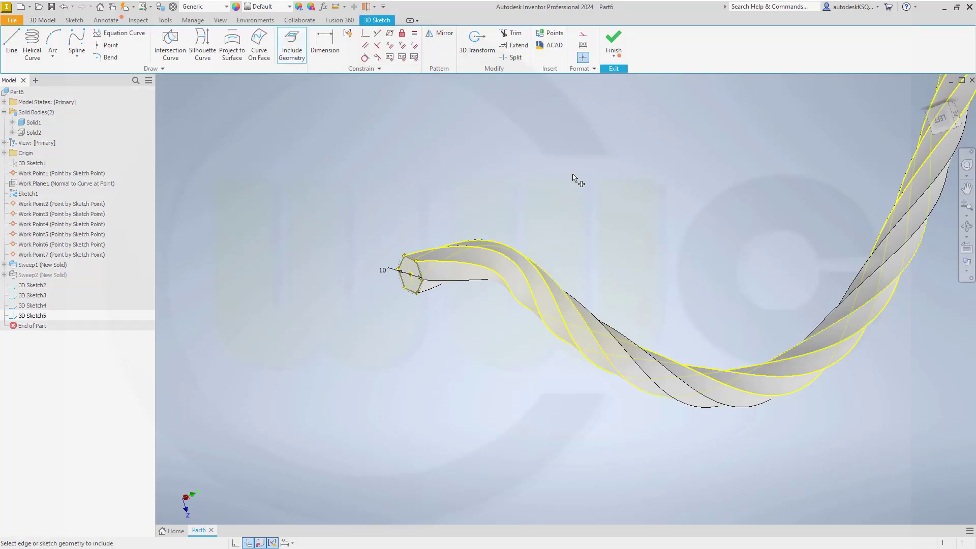
key("Escape")
left_click_drag(620, 279, 533, 293)
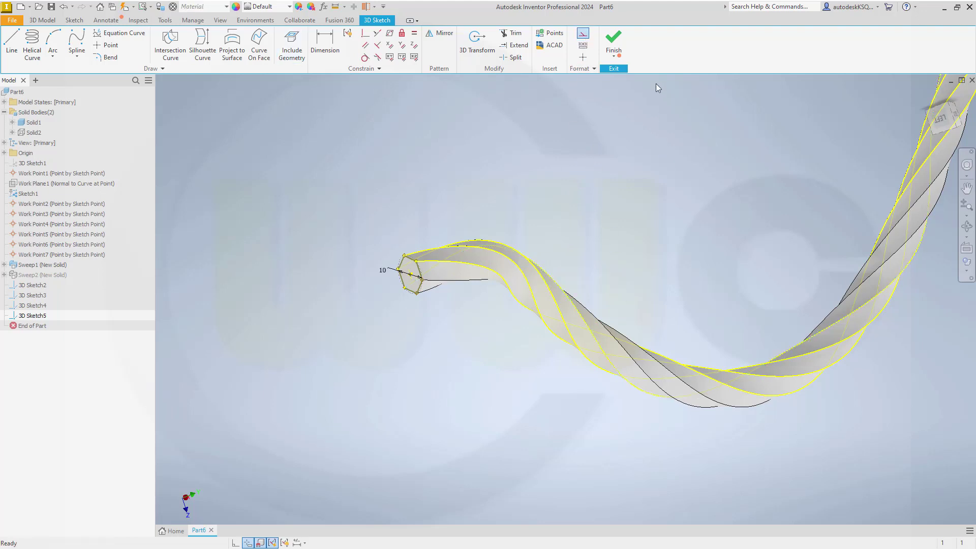
left_click(614, 40)
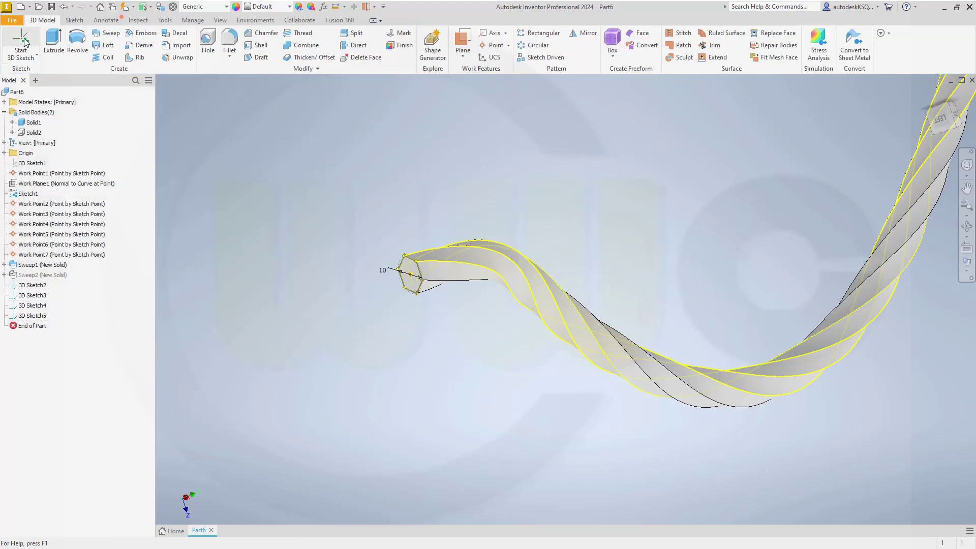
- Include the twisted edge from the hexagon's bottom corner in a new 3D sketch, make it regular geometry and finish the sketch
left_click(18, 53)
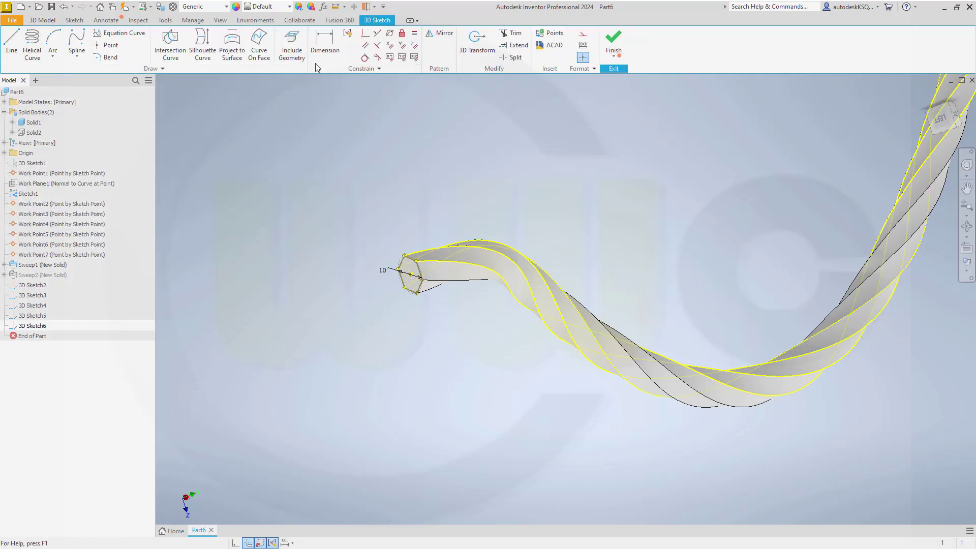
left_click(294, 47)
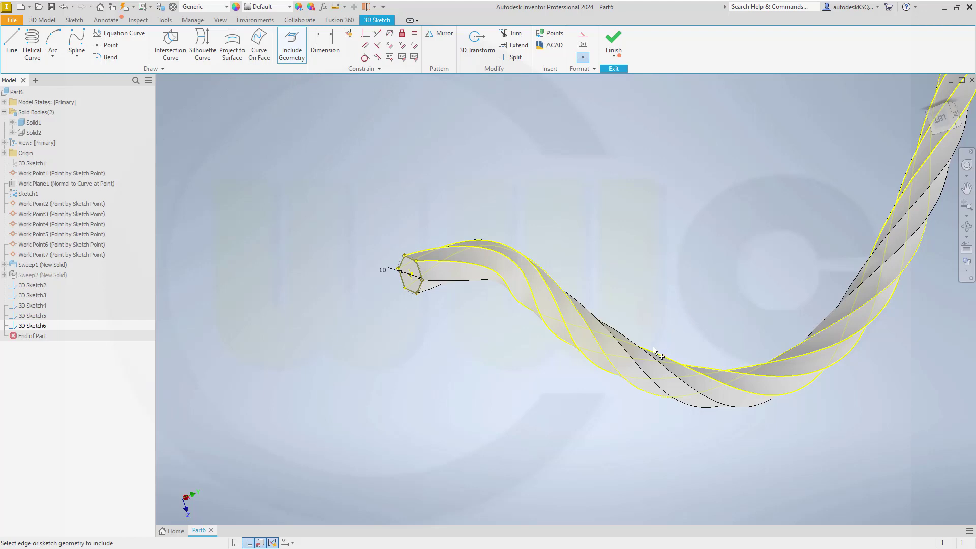
left_click(639, 366)
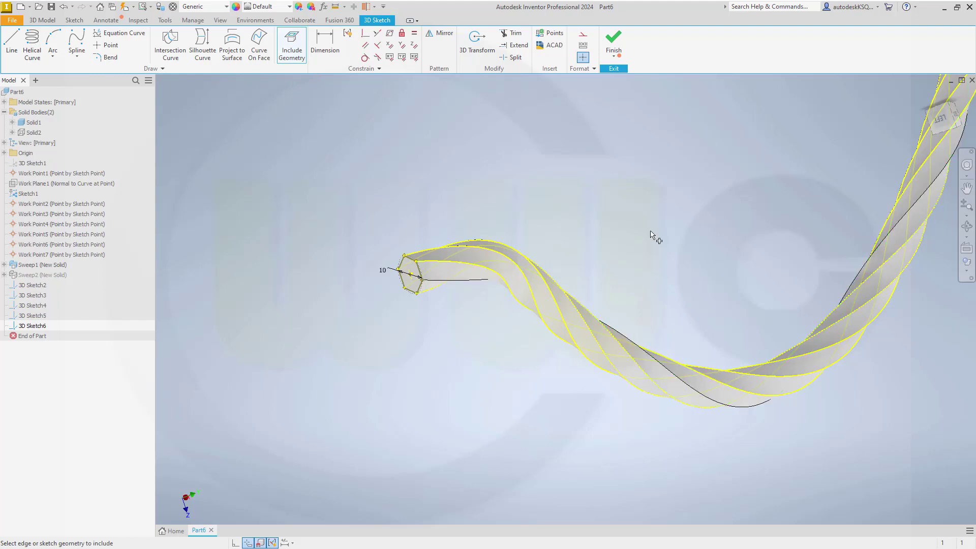
key("Escape")
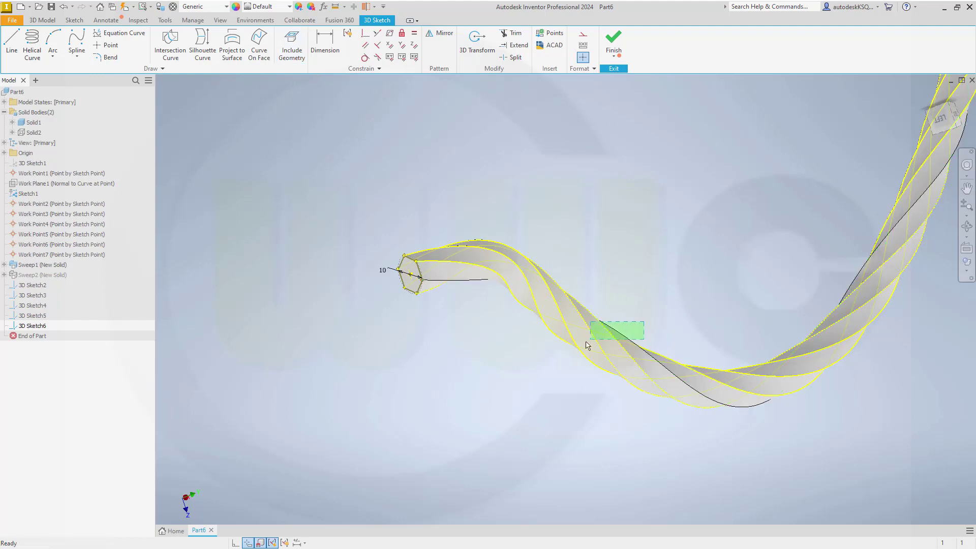
left_click(614, 331)
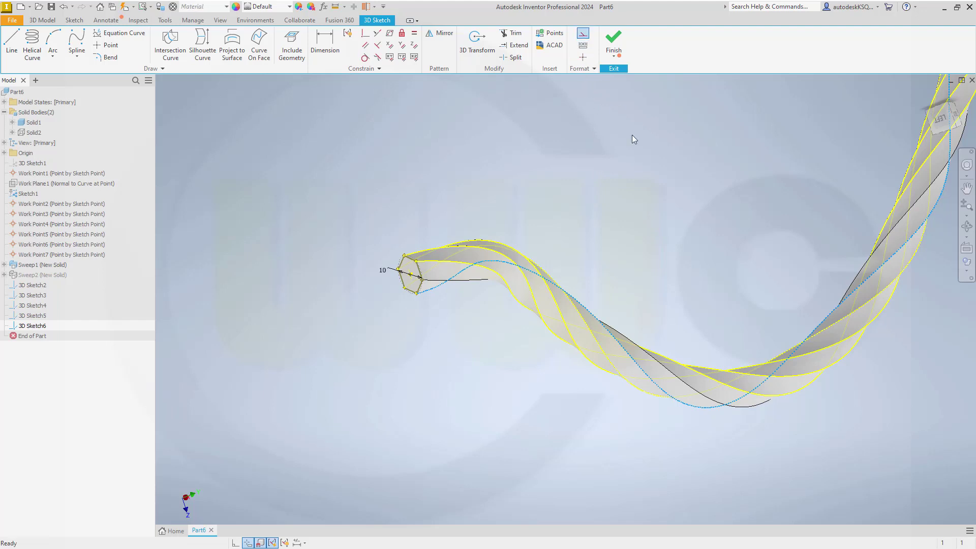
left_click(621, 192)
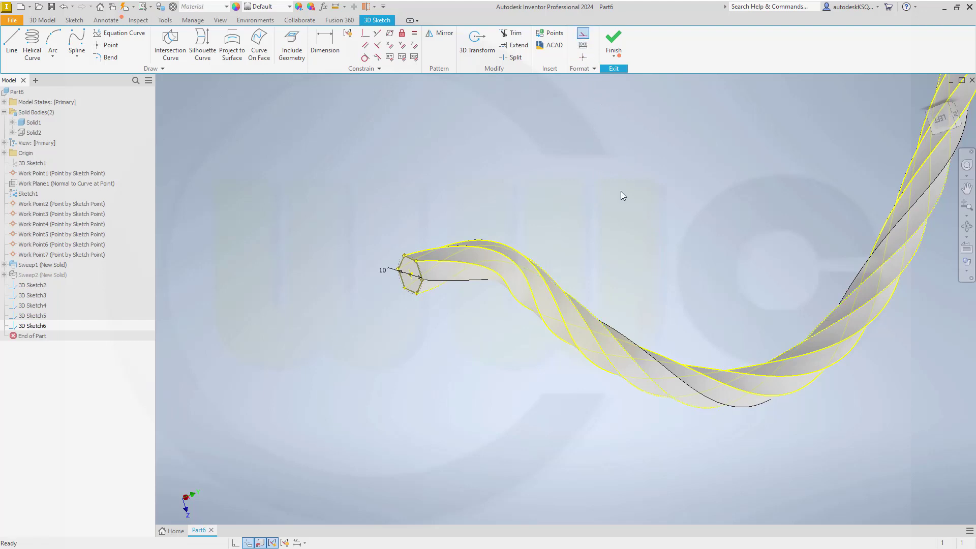
left_click(613, 40)
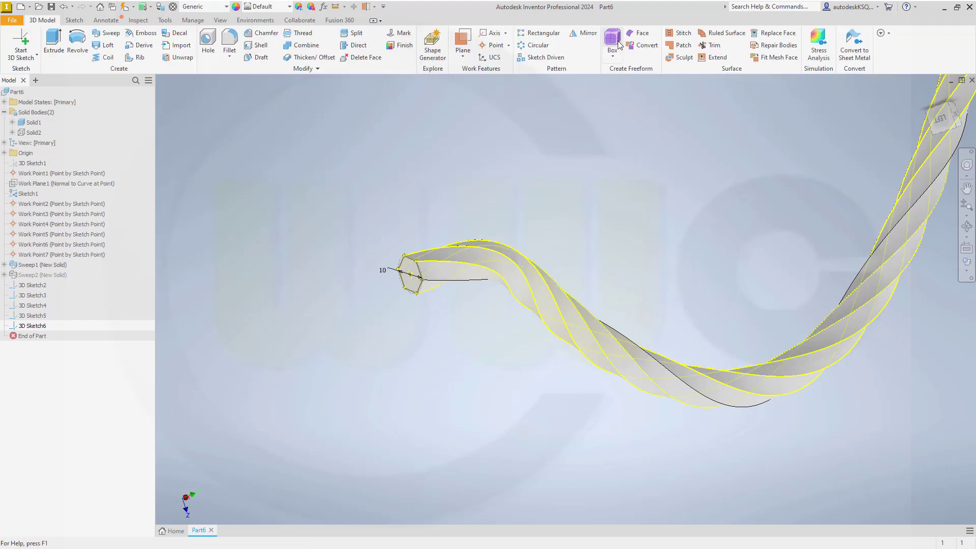
- Include the remaining twisted edge, from the hexagon's lower-right corner, in a new 3D sketch, make it regular geometry and finish the sketch
left_click(23, 43)
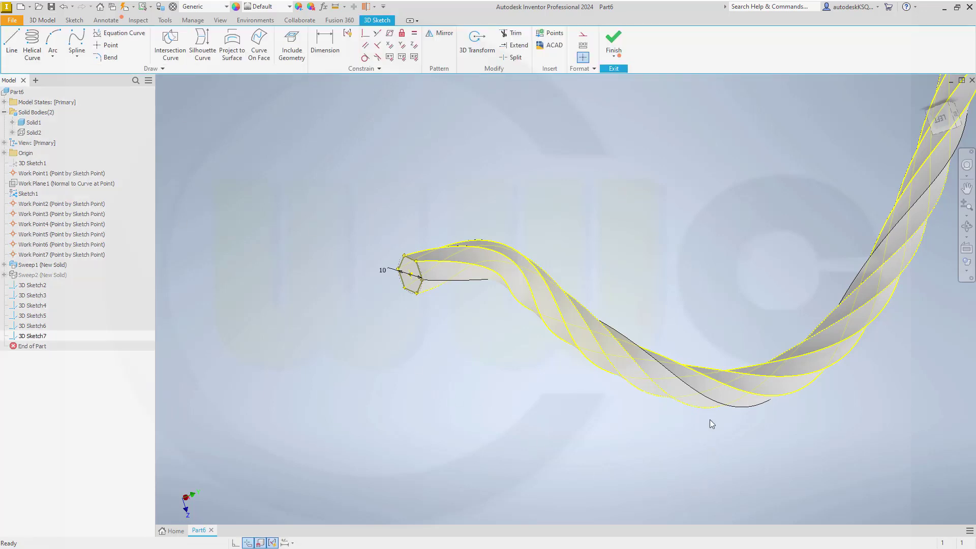
left_click(292, 45)
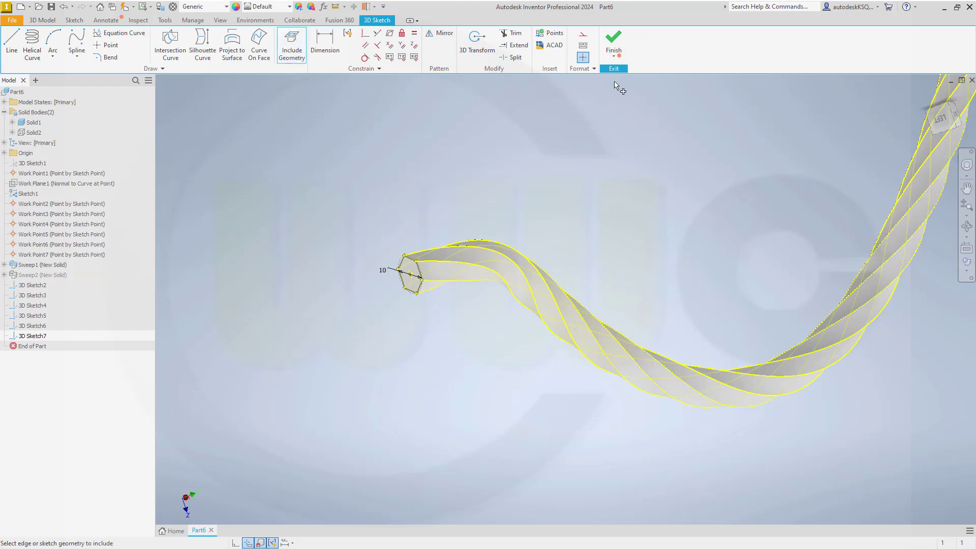
left_click_drag(711, 334, 623, 415)
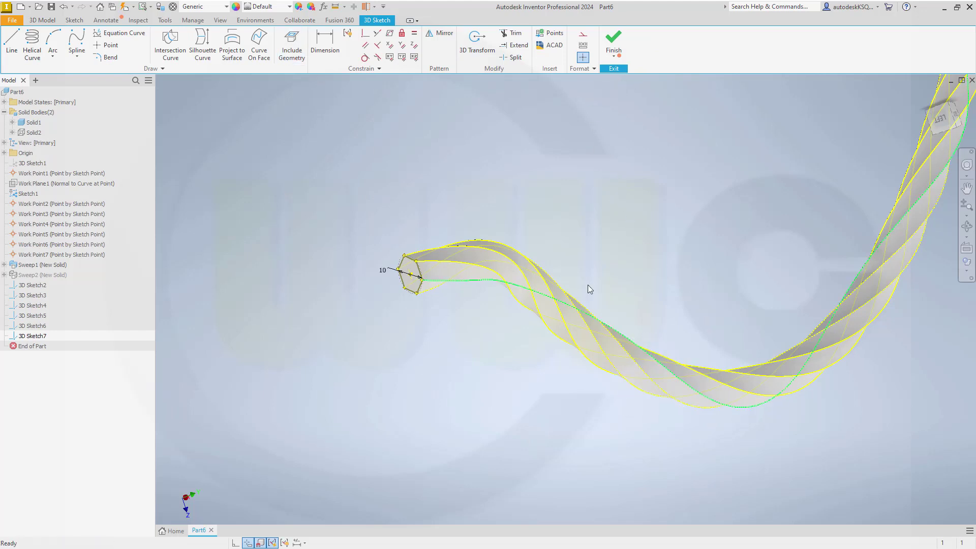
left_click(657, 166)
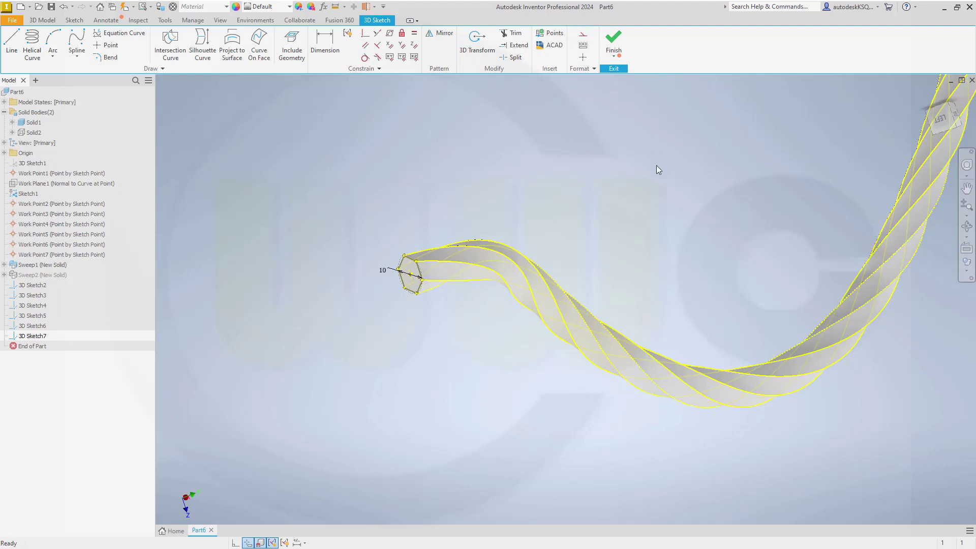
left_click(614, 43)
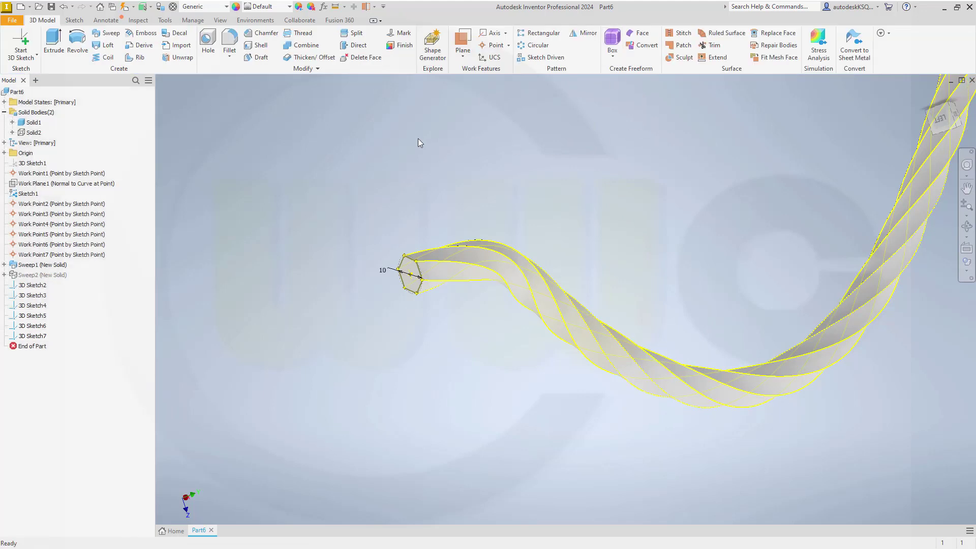
- Hide Solid1 and the six extracted edge sketches, 3D Sketch2 through 3D Sketch7
right_click(29, 122)
left_click(49, 182)
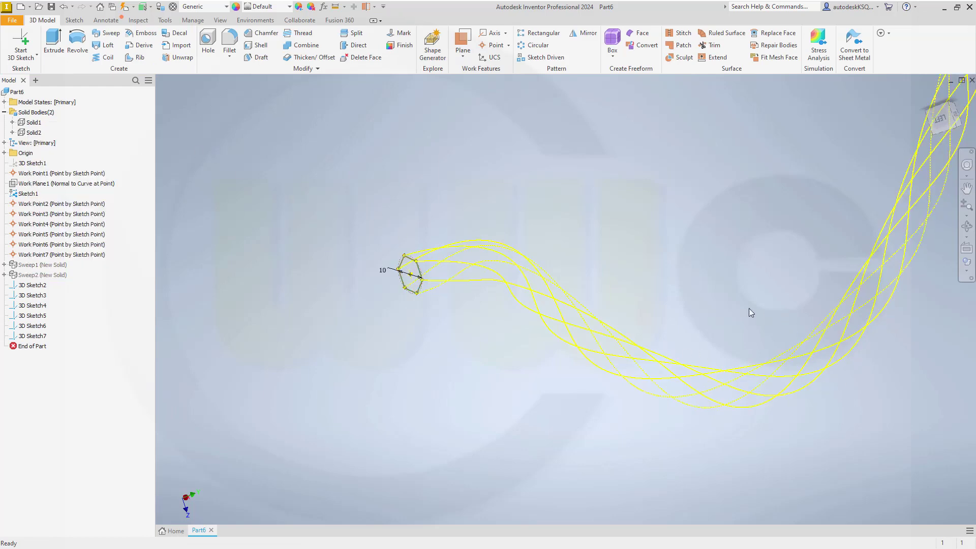
middle_click_drag(685, 301, 624, 290)
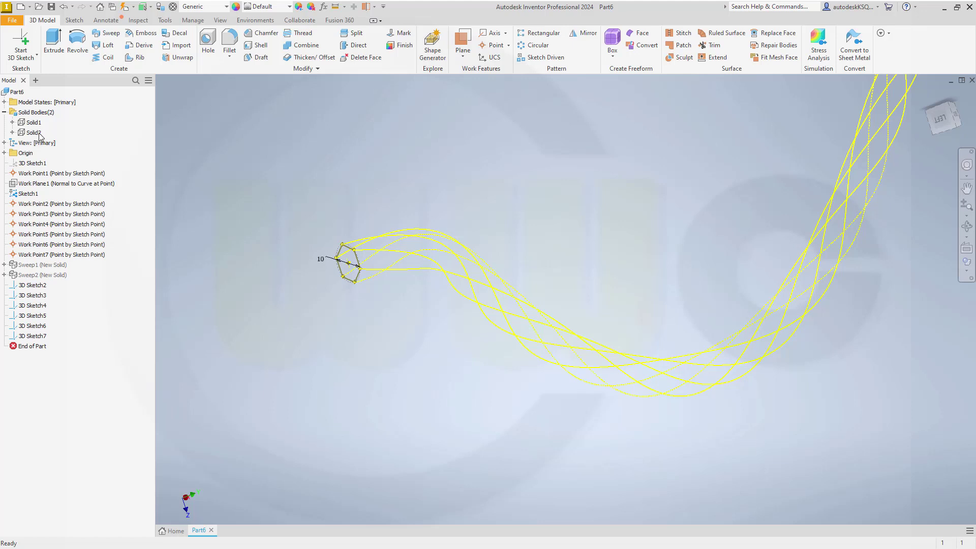
left_click(40, 335)
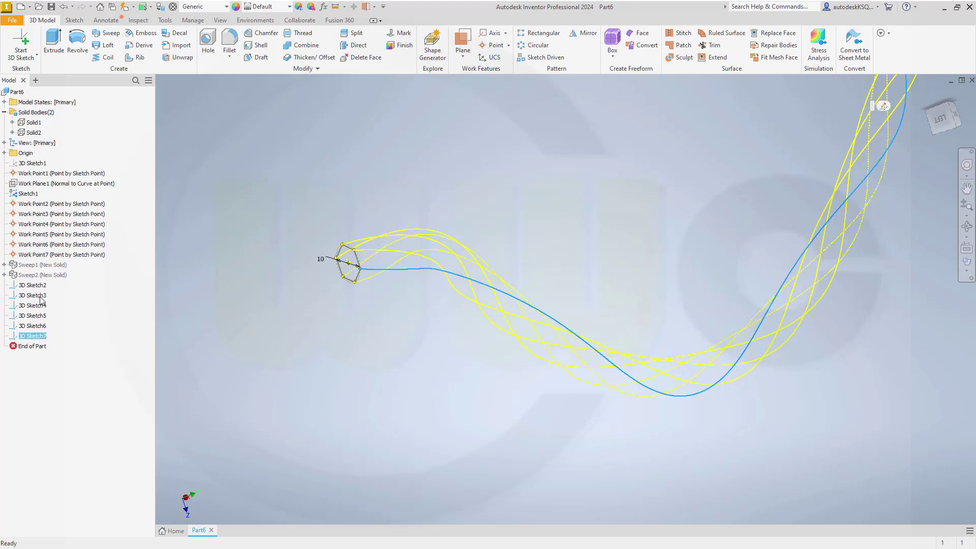
left_click(39, 286, "shift")
right_click(39, 286)
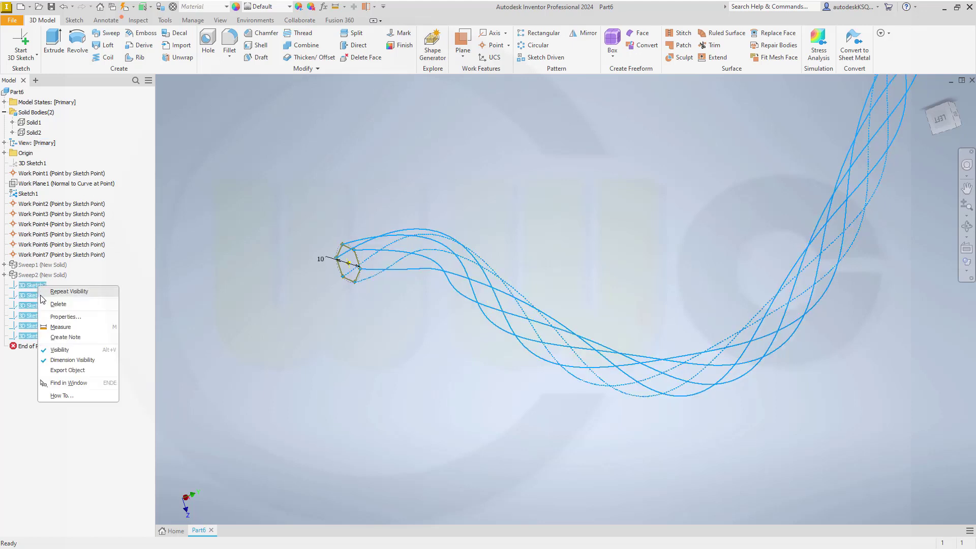
left_click(59, 350)
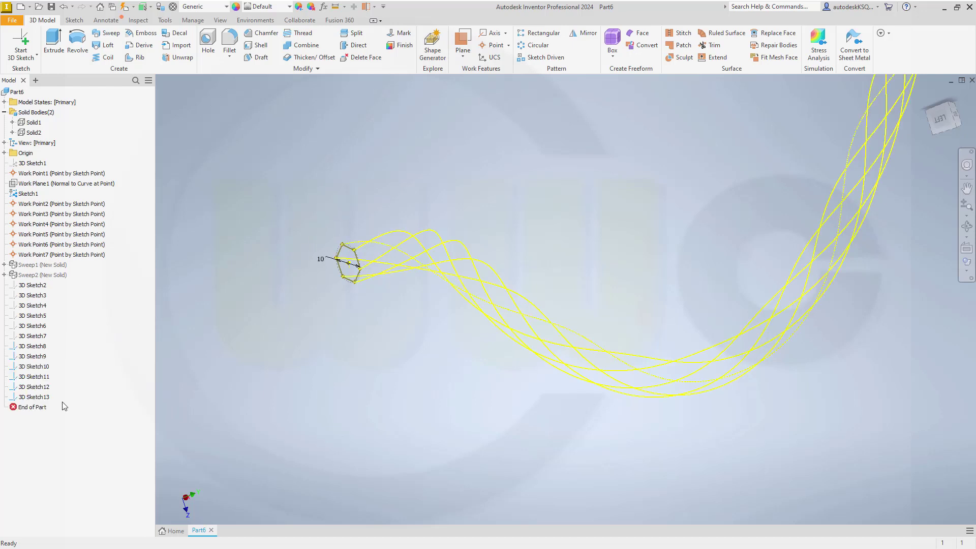
- Make 3D Sketch2 through 3D Sketch7 visible again alongside the reverse-twisted edge sketches
left_click(41, 287)
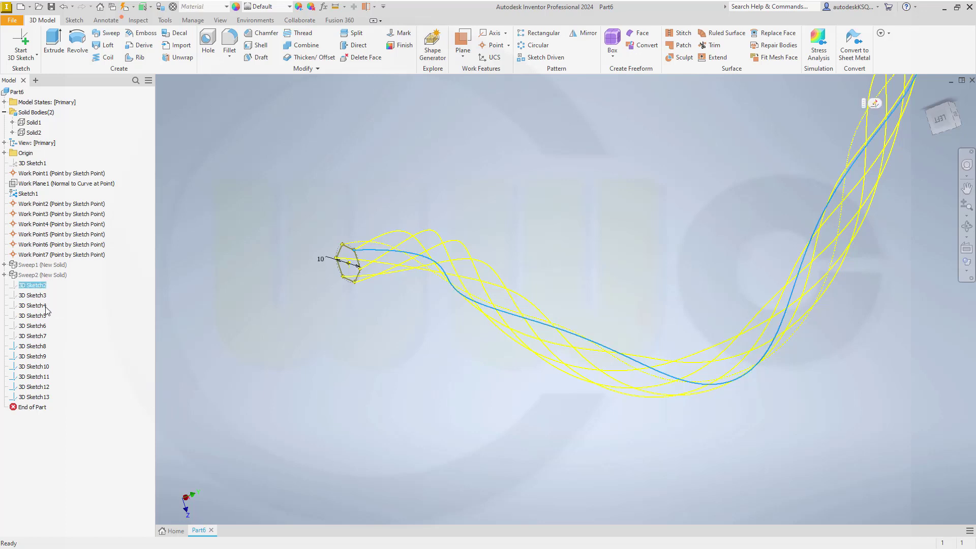
left_click(39, 337)
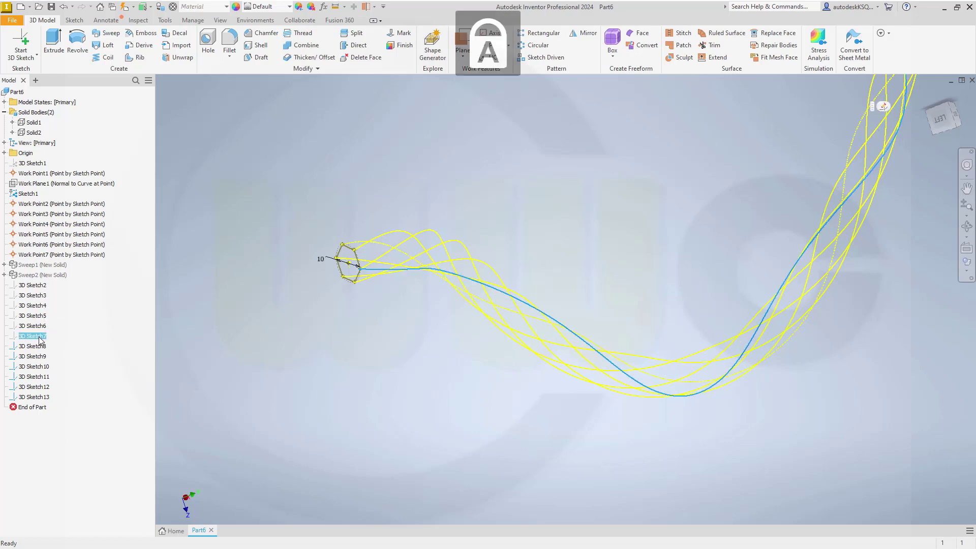
left_click(36, 288, "shift")
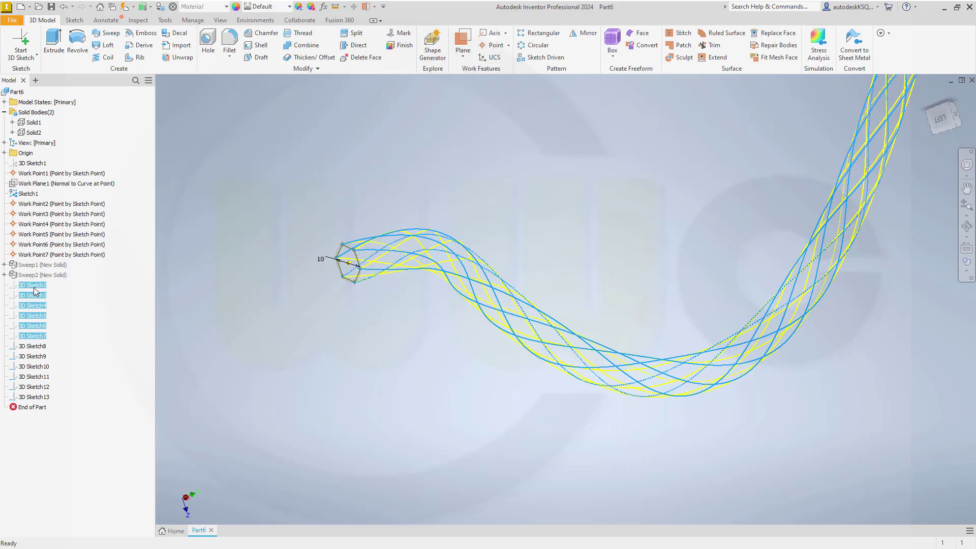
right_click(35, 290)
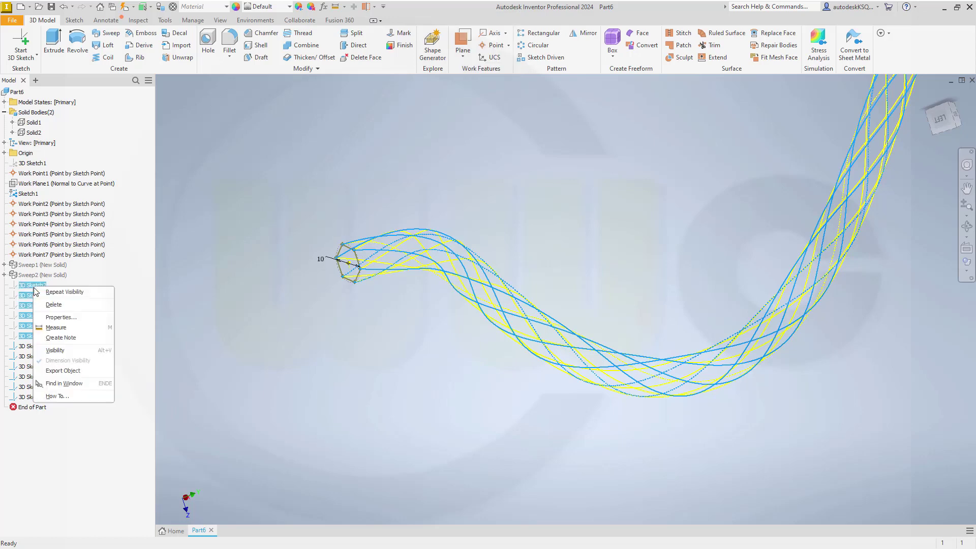
left_click(56, 350)
- Hide 3D Sketch3 through 3D Sketch13, keeping only the 3D Sketch2 wire path on display
mouse_move(491, 191)
middle_mouse_down("shift")
mouse_move(472, 192)
mouse_move(482, 214)
mouse_move(468, 192)
mouse_move(513, 203)
middle_mouse_up("shift")
scroll(516, 206, "down", 2)
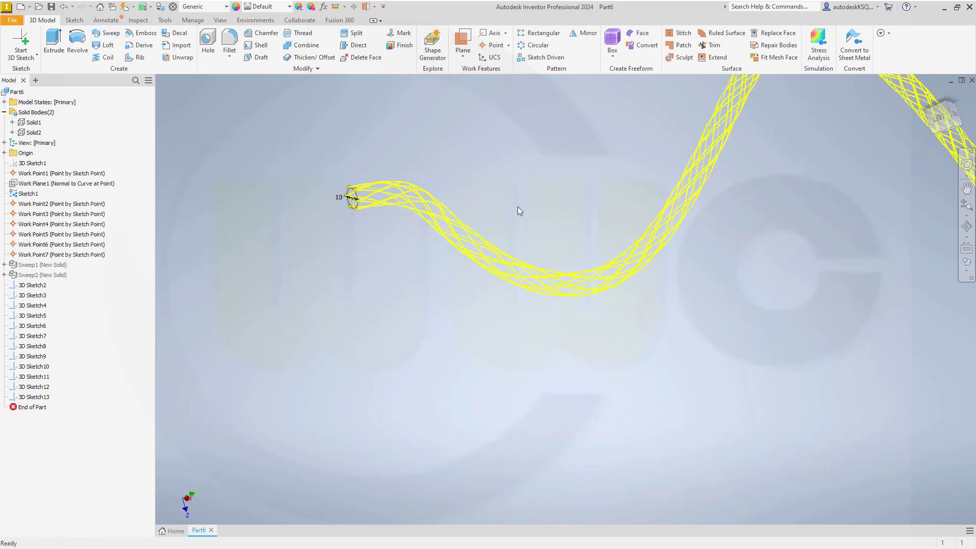
scroll(517, 206, "up", 3)
scroll(434, 214, "down", 2)
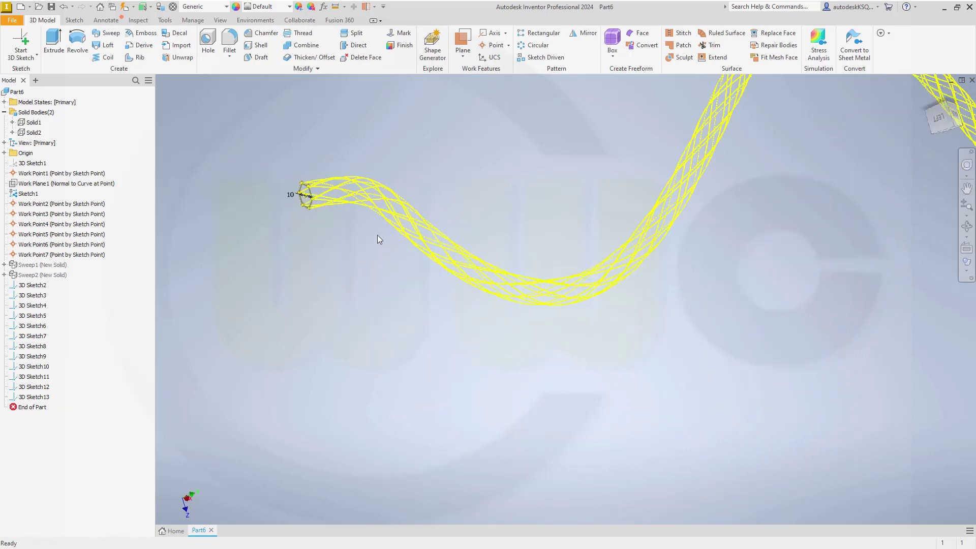
scroll(360, 164, "up", 3)
scroll(298, 270, "up", 2)
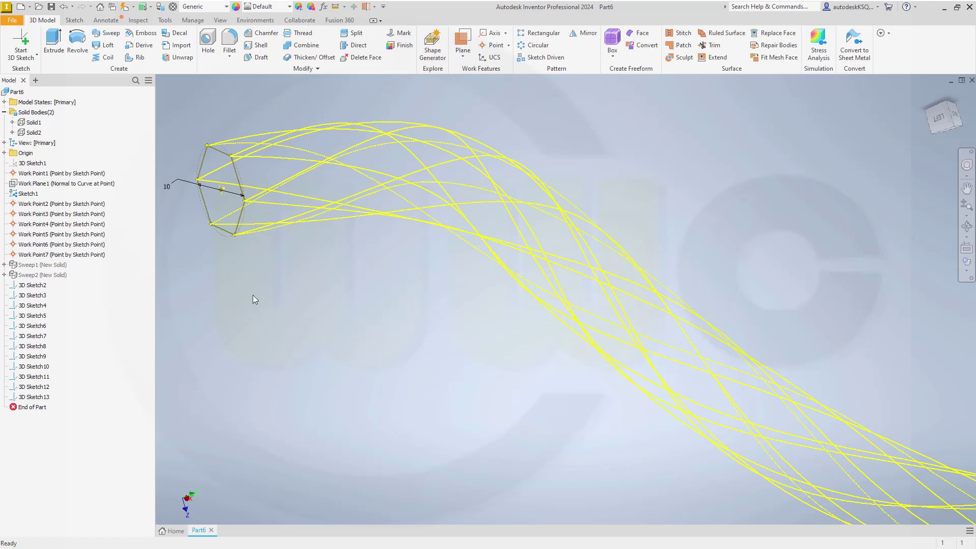
left_click(33, 295)
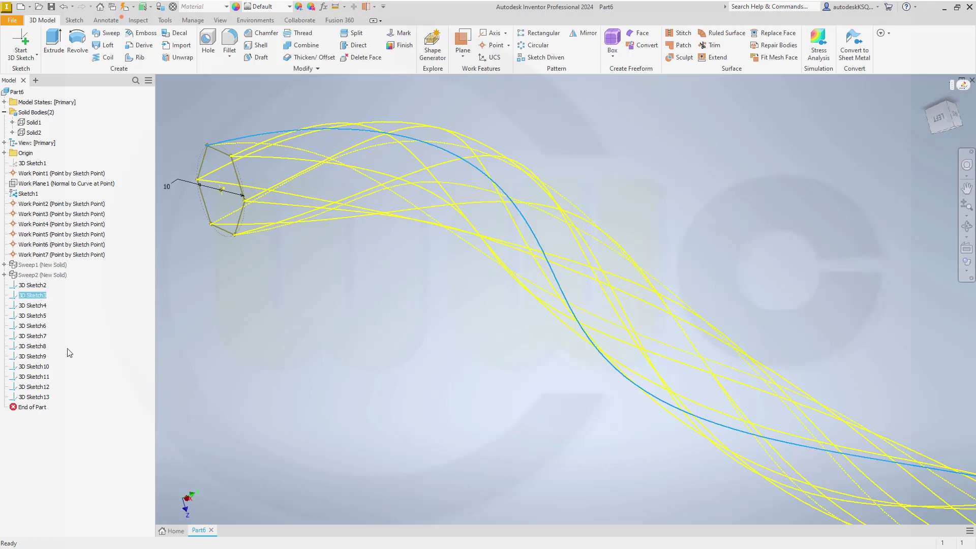
left_click(44, 397, "shift")
right_click(45, 401)
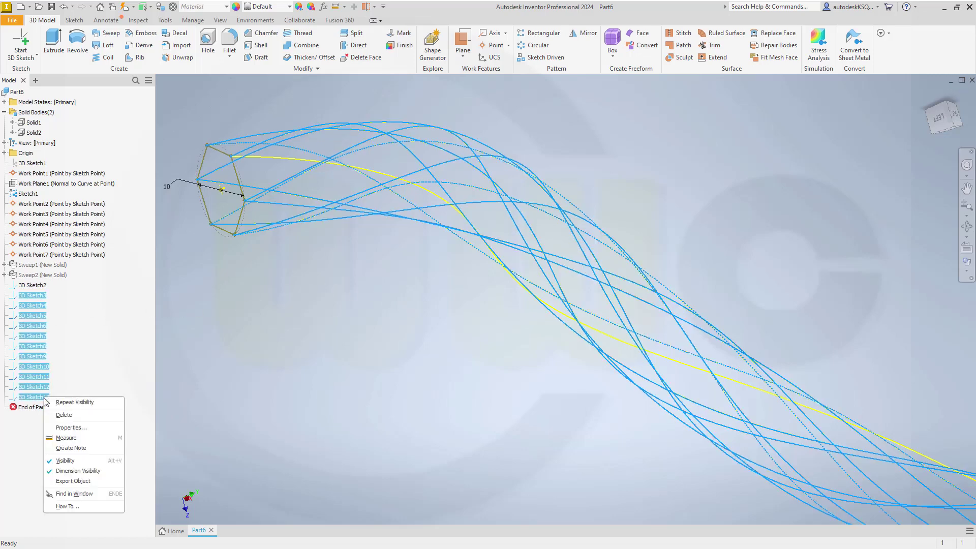
left_click(74, 460)
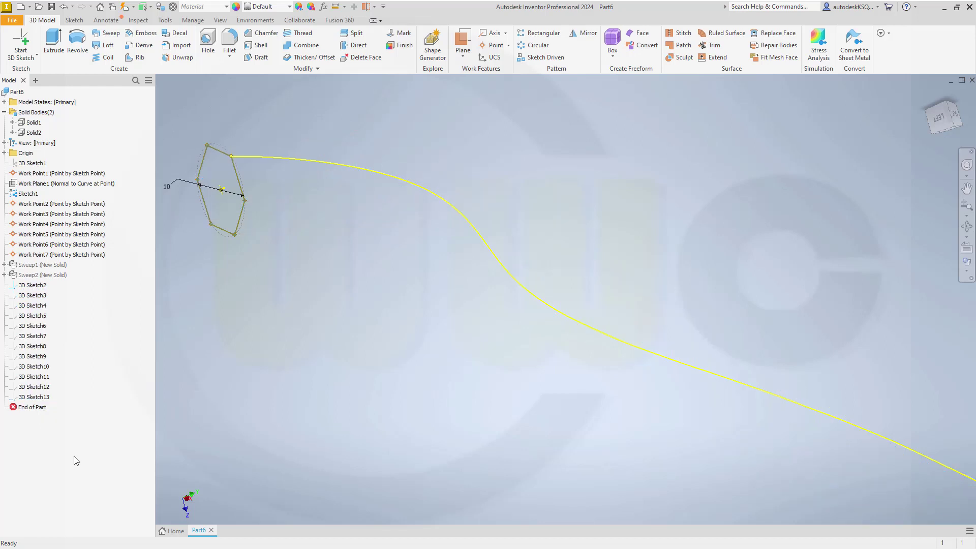
- Hide Sketch1 containing the hexagon profile
middle_click_drag(336, 248, 394, 264)
scroll(412, 271, "down", 2)
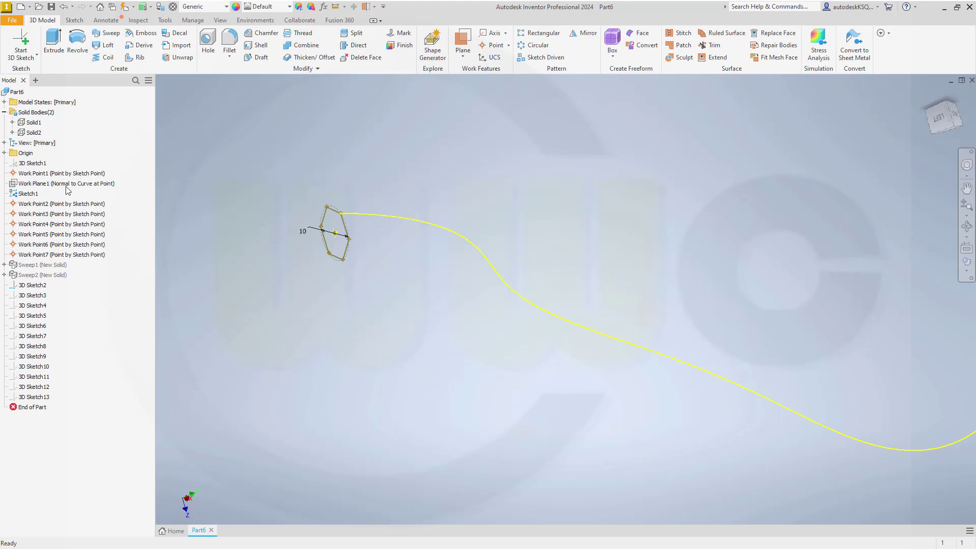
left_click(33, 196)
right_click(35, 197)
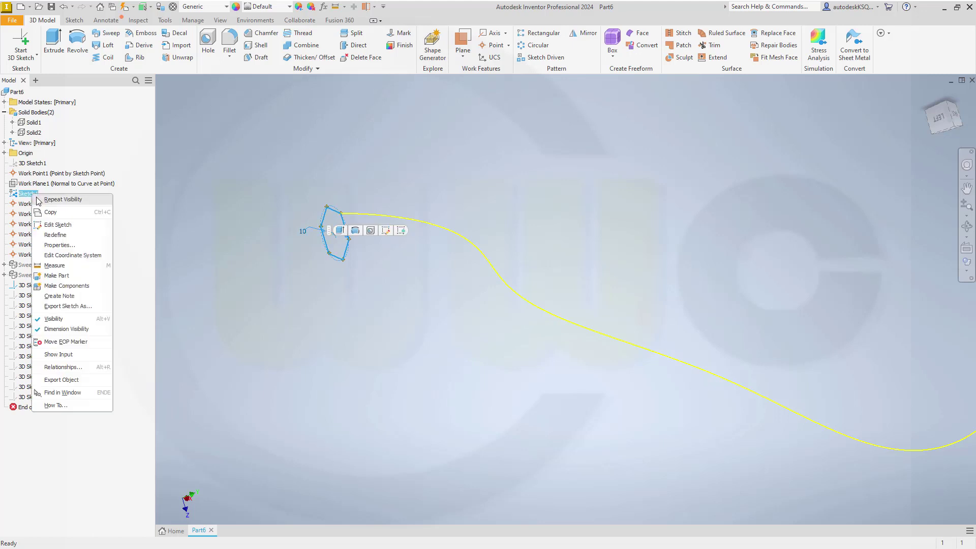
left_click(54, 319)
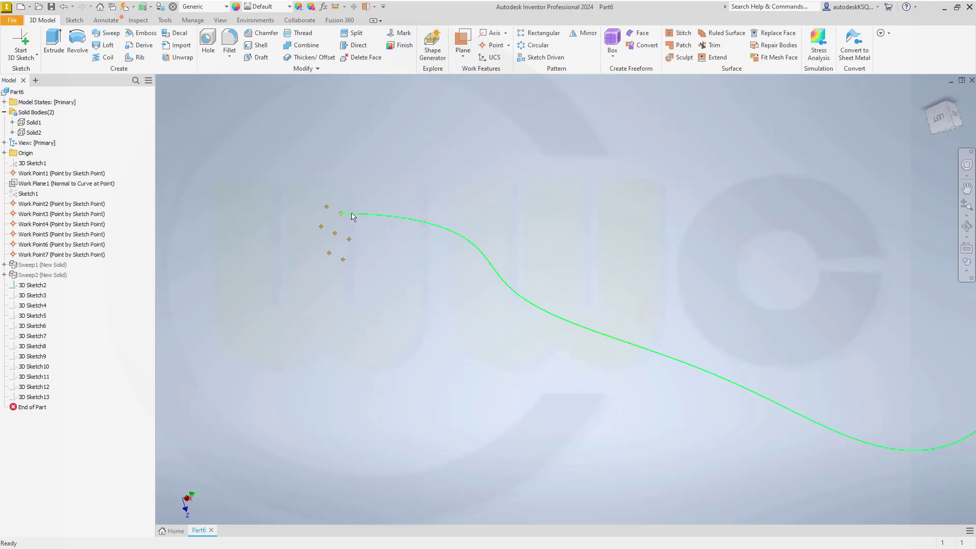
- Create a work plane normal to the 3D Sketch2 curve at its start point on the hexagon corner
left_click(462, 40)
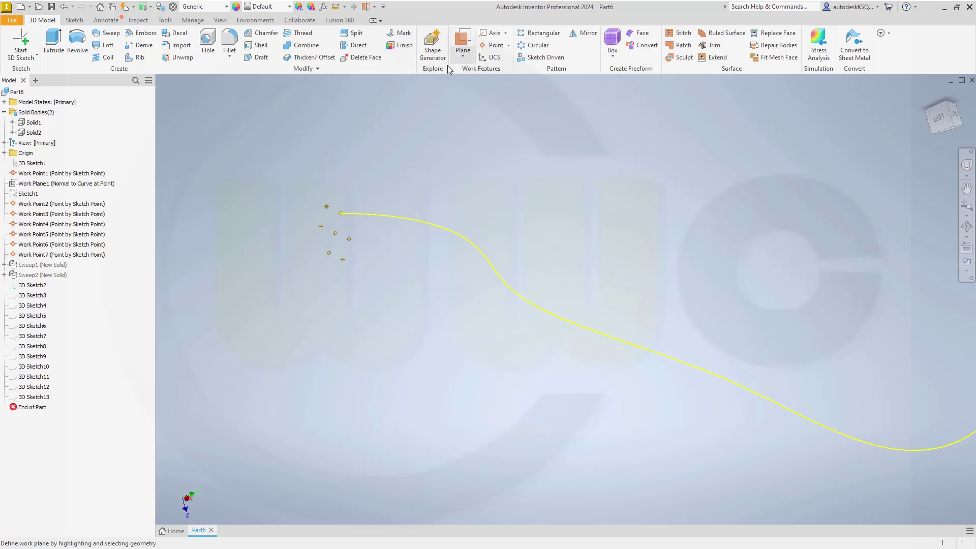
left_click(360, 216)
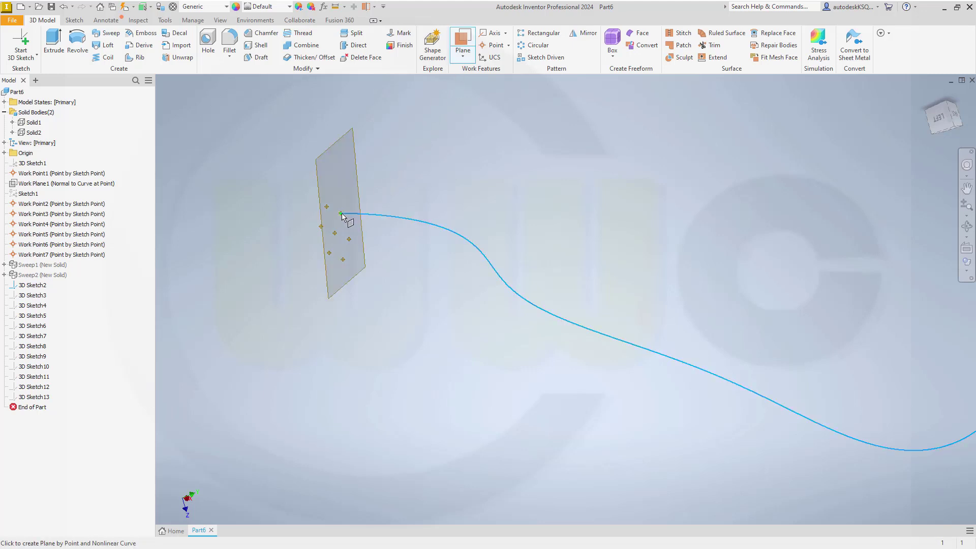
left_click(341, 214)
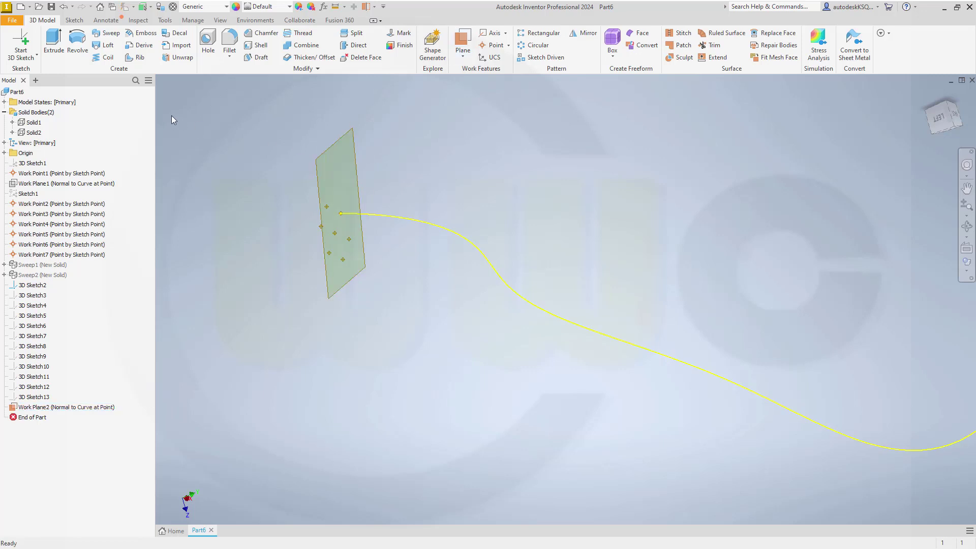
- Start a 2D sketch on the new work plane and project Work Point3 at the wire path's start
left_click(37, 54)
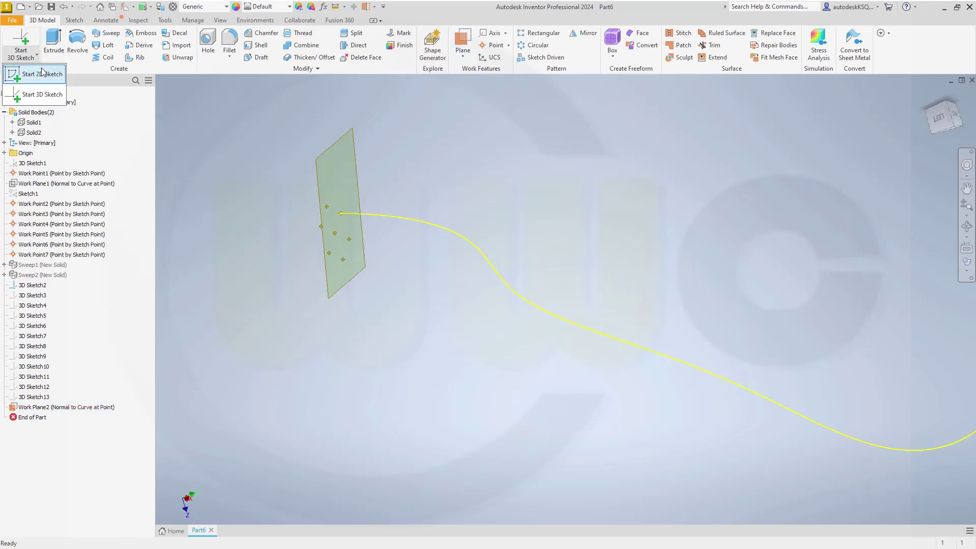
left_click(42, 73)
left_click(330, 153)
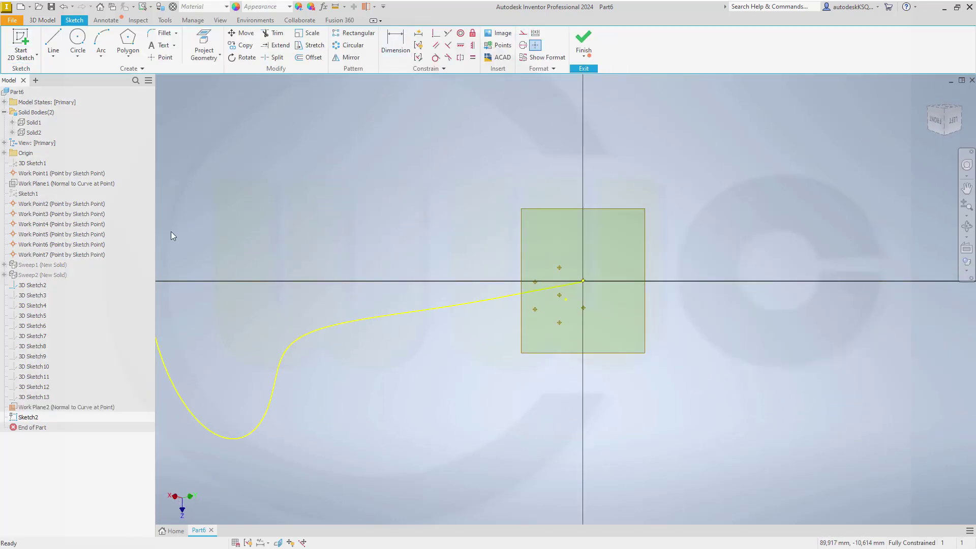
left_click(82, 205)
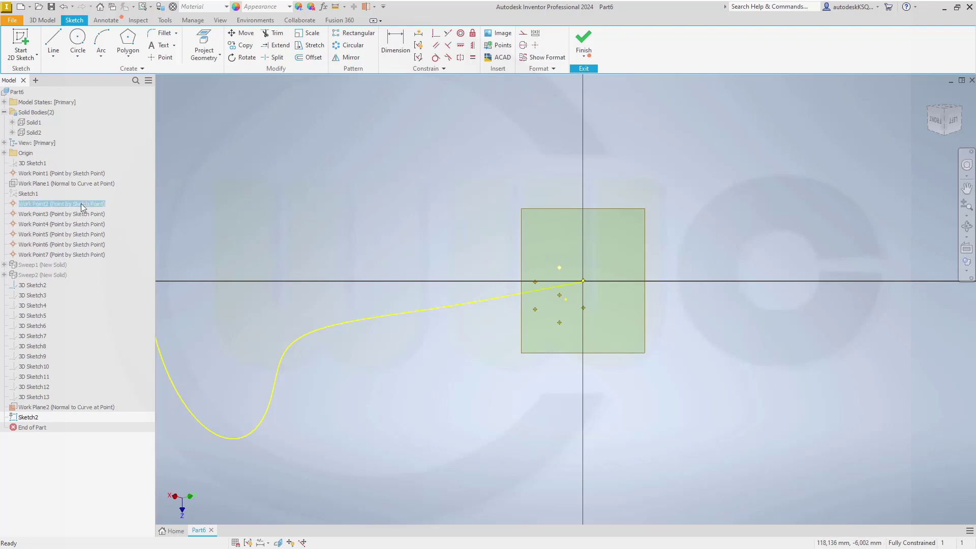
left_click(83, 217)
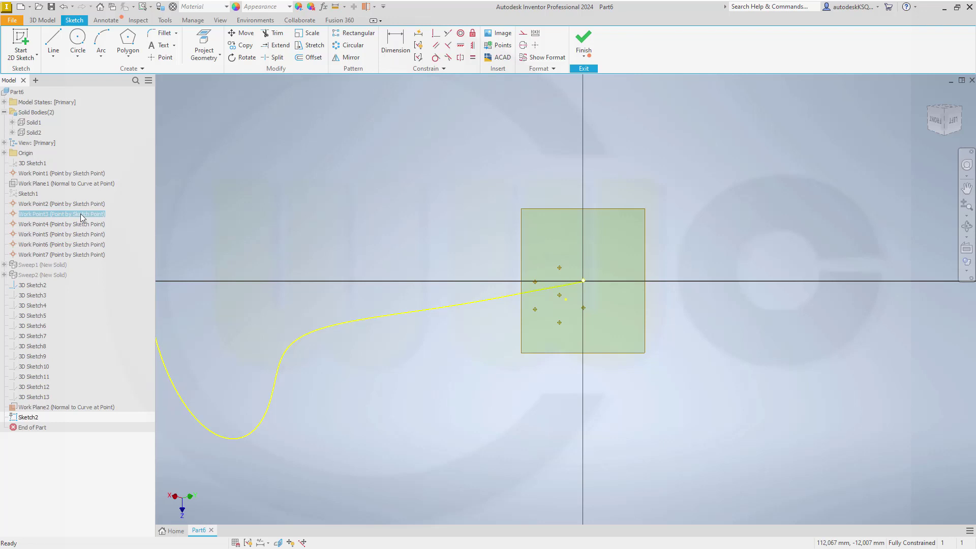
left_click(208, 43)
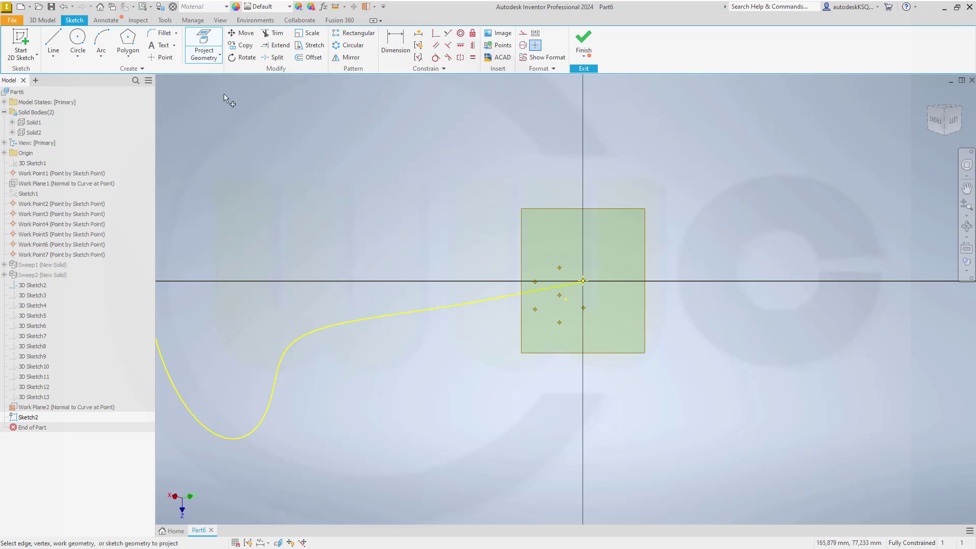
- Draw a 1 mm diameter circle centred on the wire path's start point and finish the sketch
left_click(79, 40)
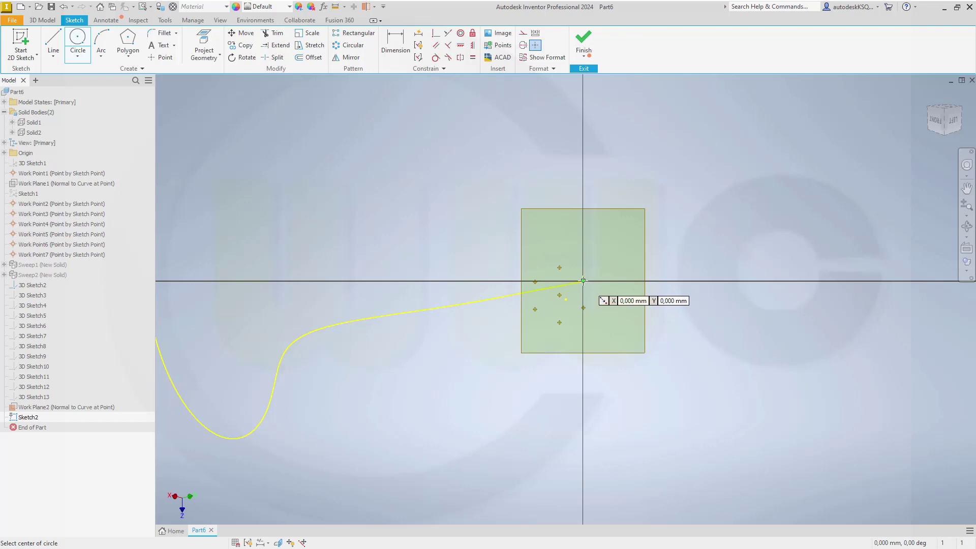
left_click(583, 280)
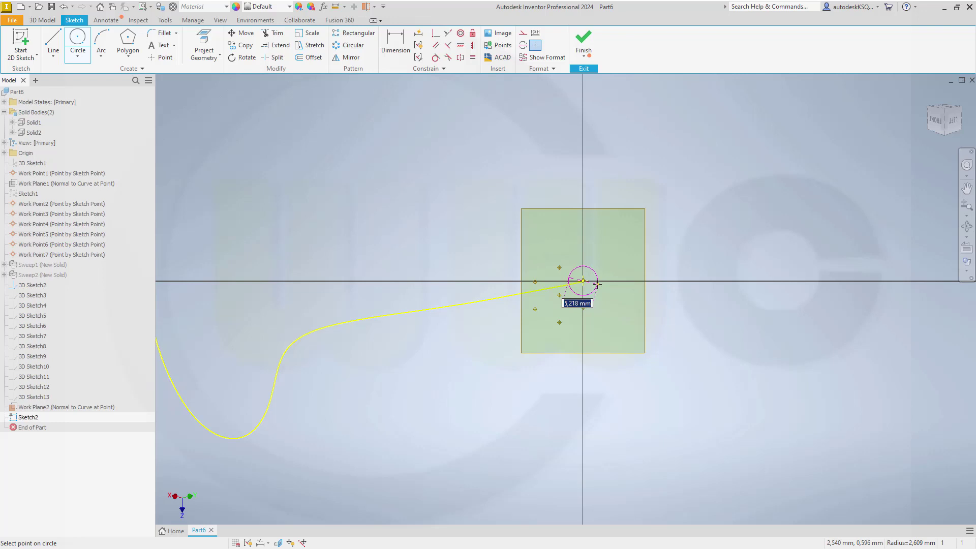
key("Escape")
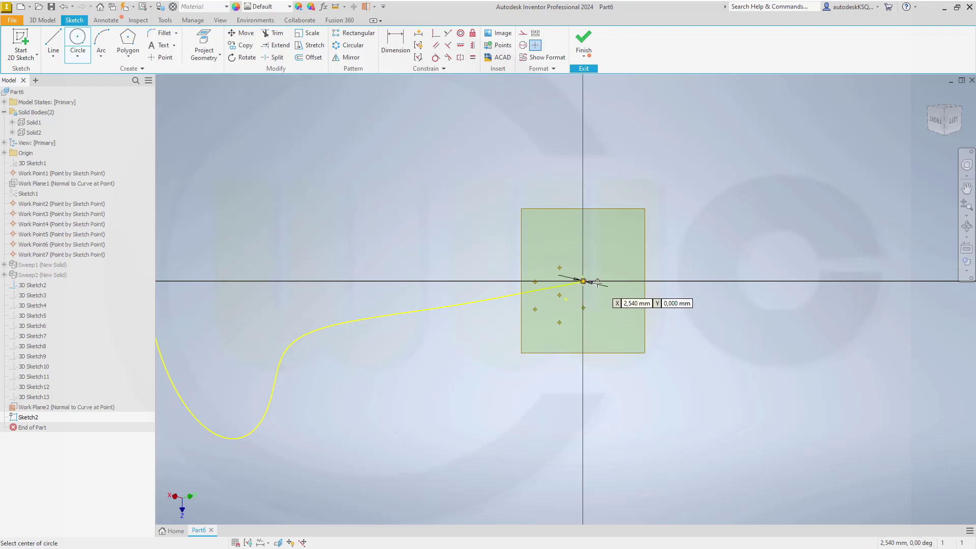
left_click(583, 281)
left_click(586, 281)
scroll(579, 288, "up", 5)
key("Escape")
scroll(578, 288, "down", 3)
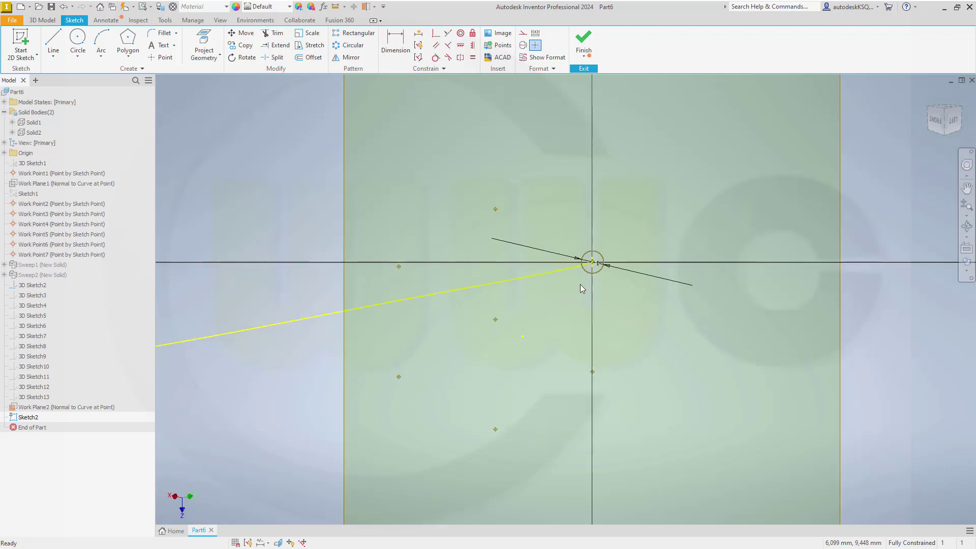
scroll(581, 280, "down", 3)
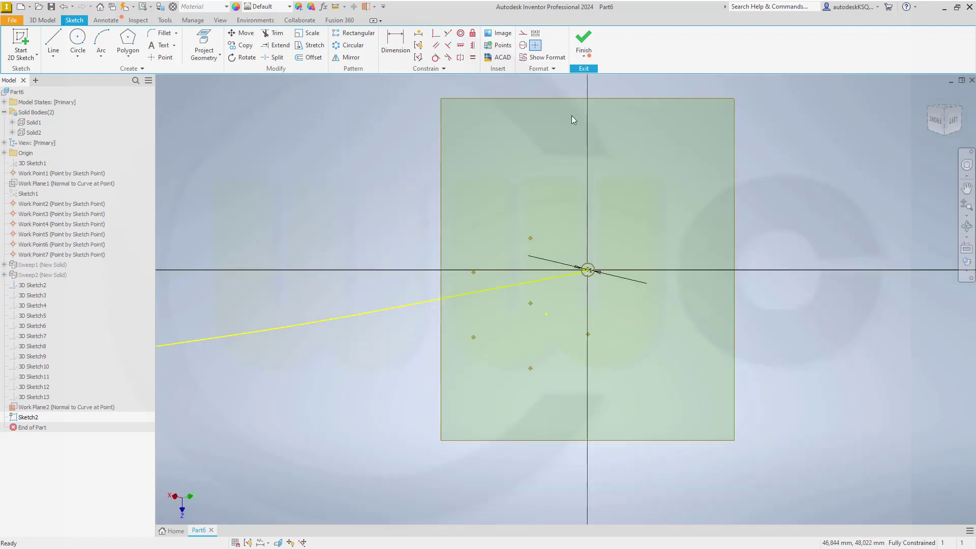
left_click(584, 44)
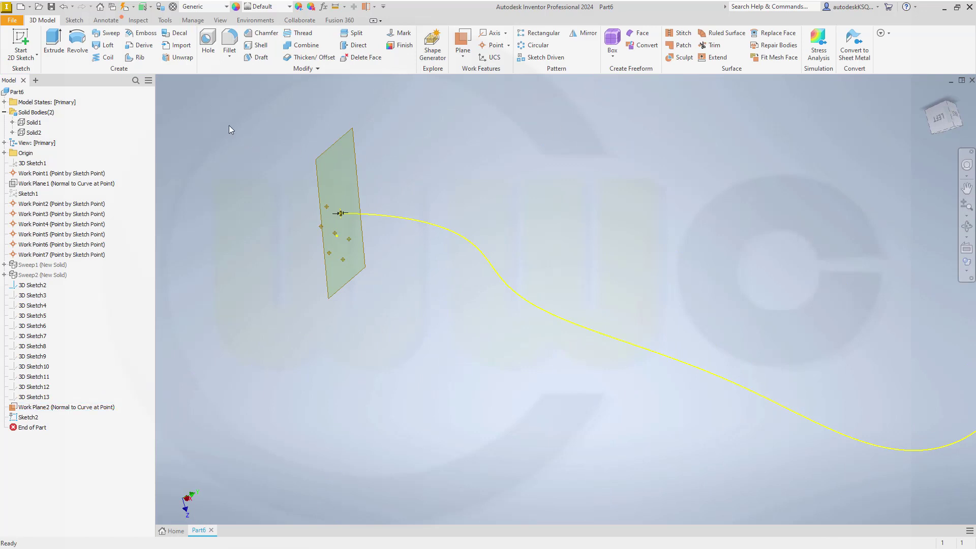
- Sweep the circle along the 3D Sketch2 curve as a new solid with the twist set to 0
left_click(107, 33)
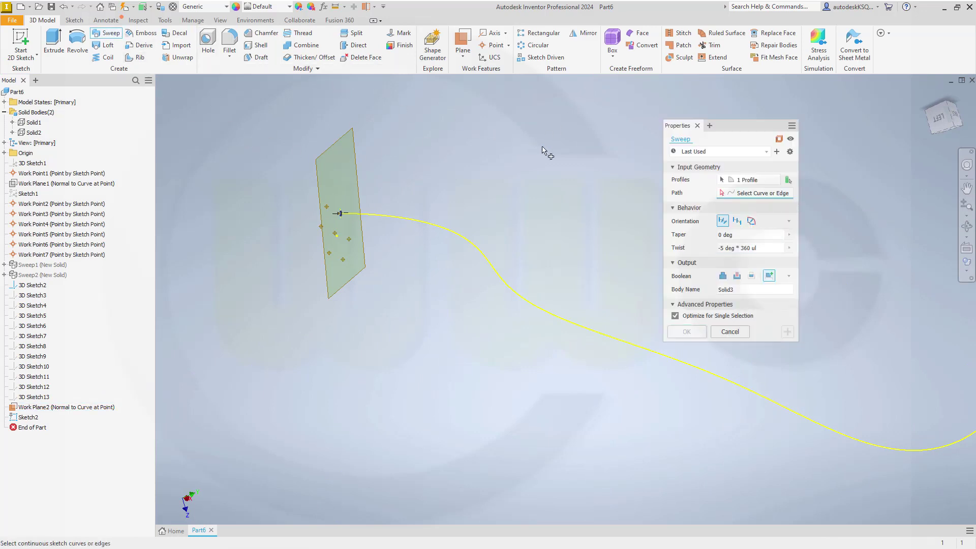
left_click(435, 226)
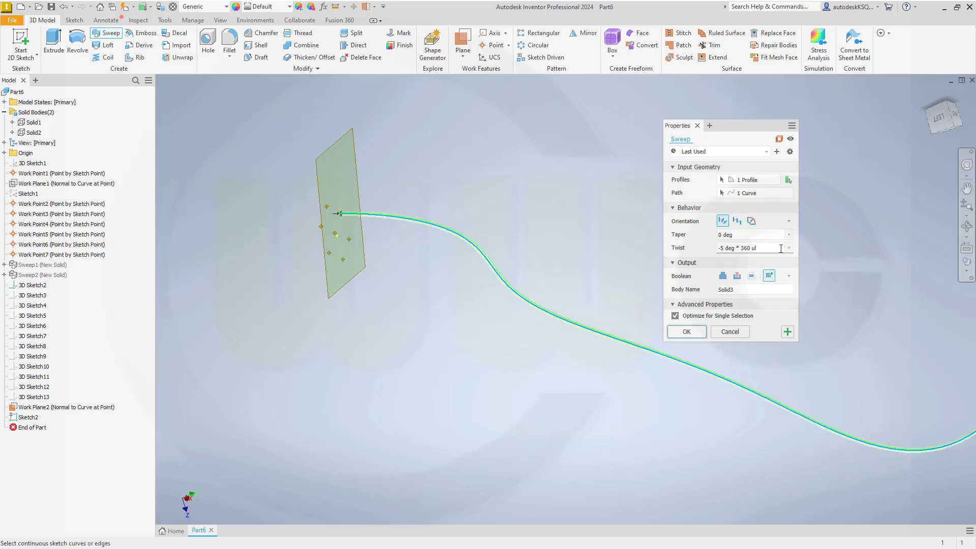
left_click(751, 248)
type("0")
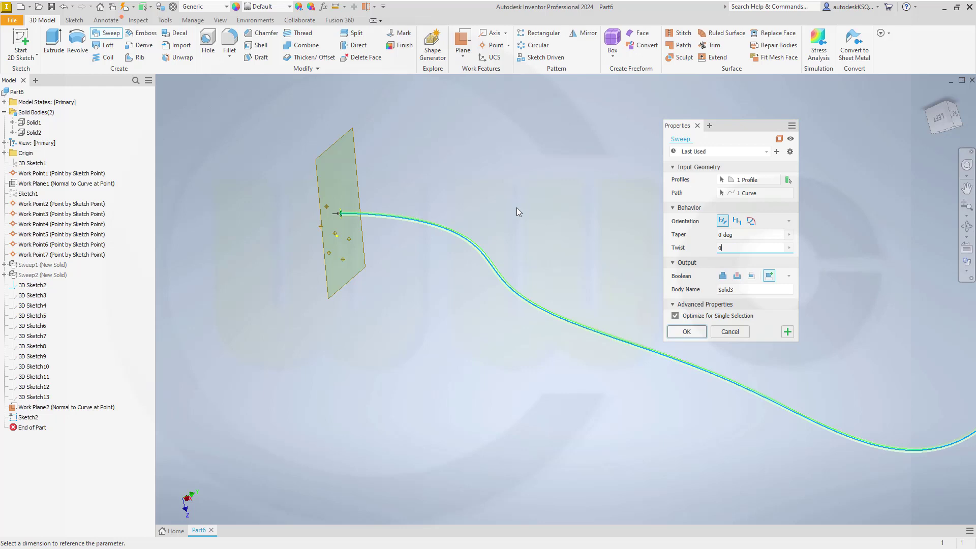
key("Return")
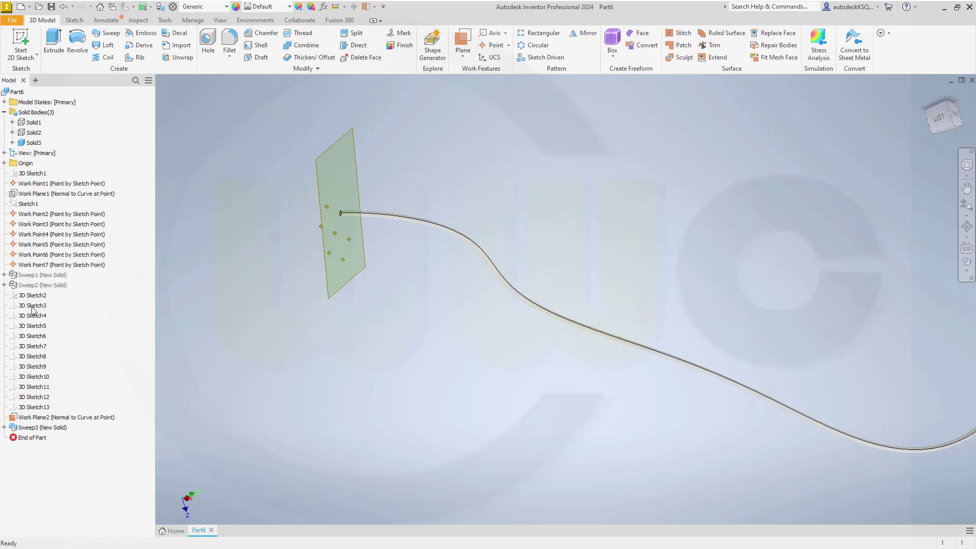
- Make 3D Sketch13 visible and hide Work Plane2
left_click(36, 407)
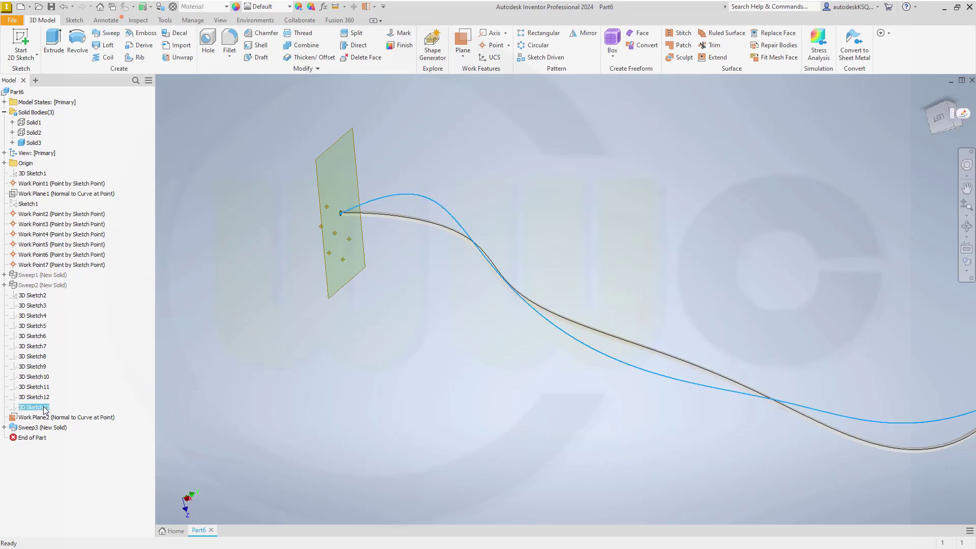
right_click(44, 409)
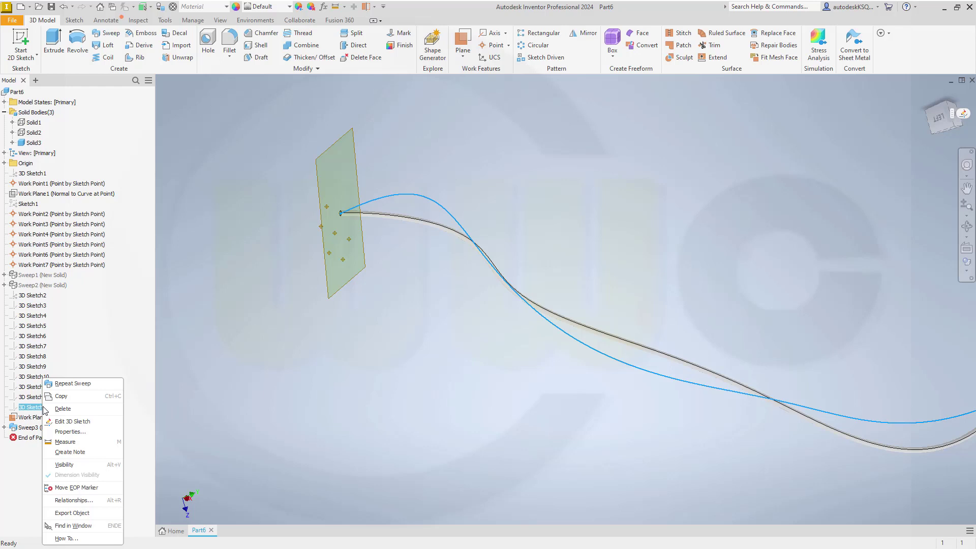
left_click(66, 466)
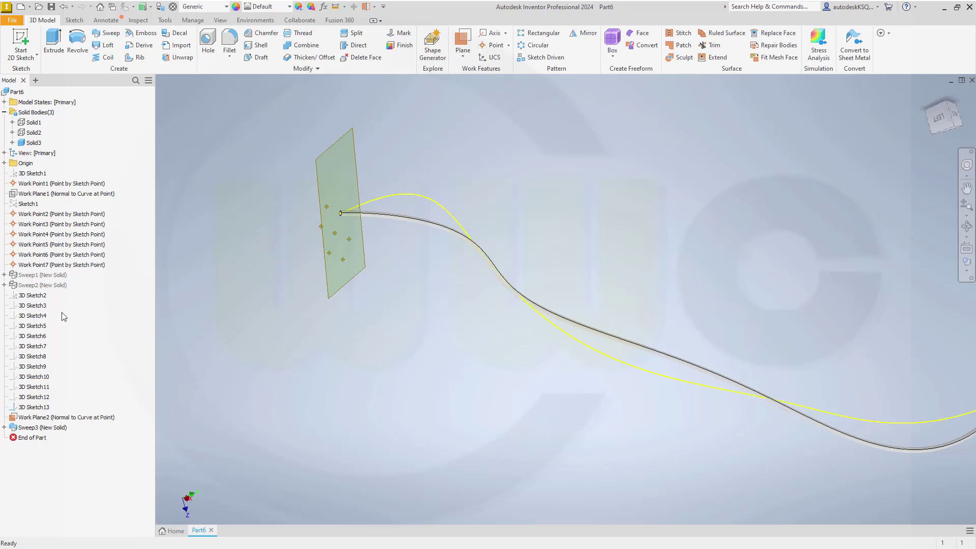
right_click(38, 299)
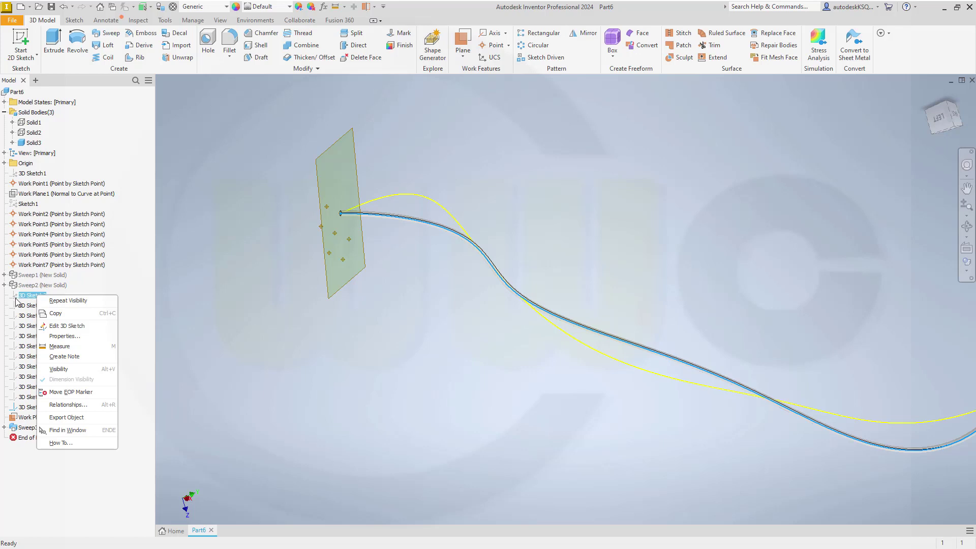
left_click(32, 297)
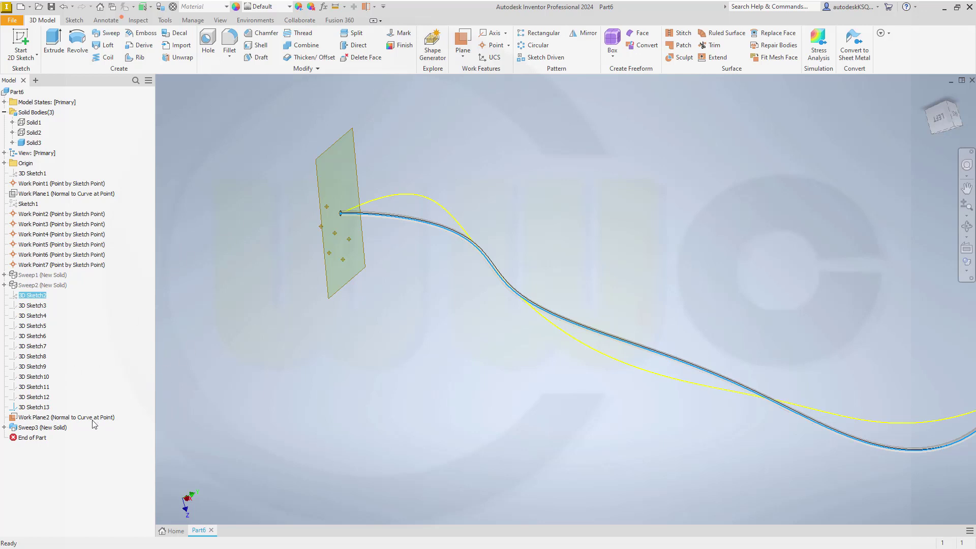
left_click(70, 420)
right_click(71, 420)
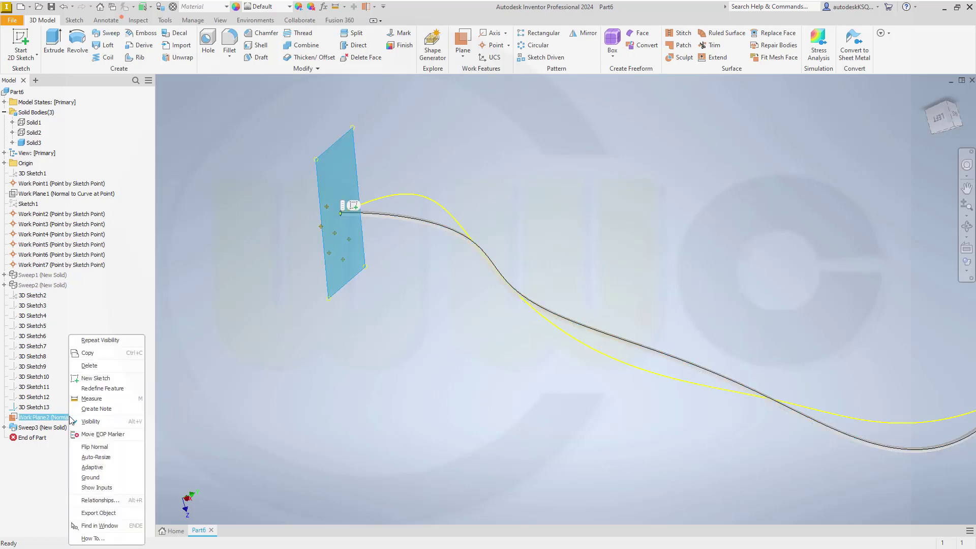
left_click(92, 421)
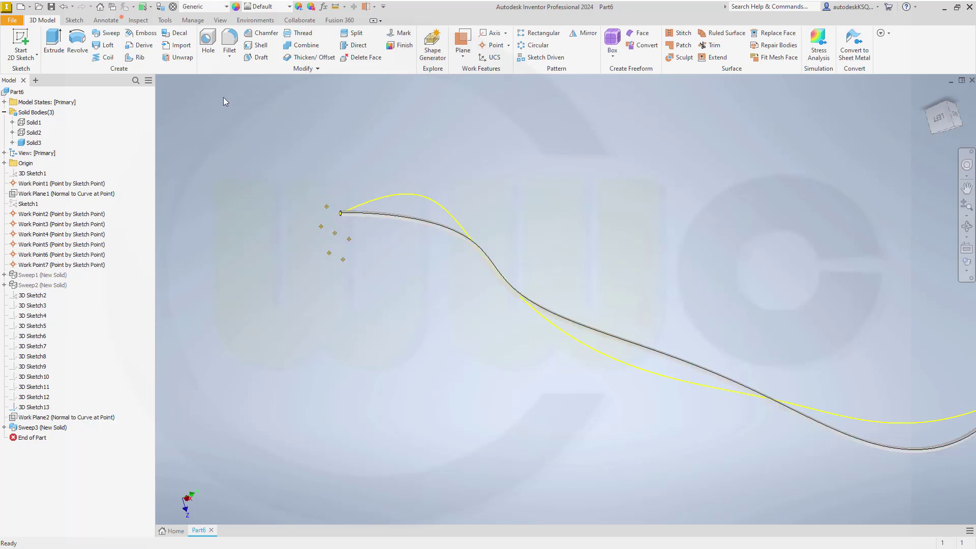
- Create a work plane normal to the 3D Sketch13 curve at its start point
left_click(462, 44)
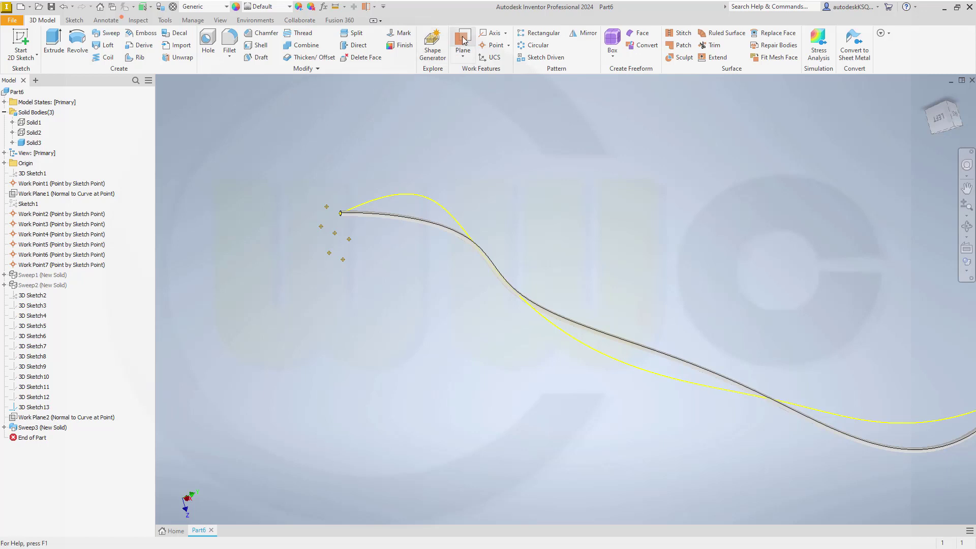
left_click(393, 197)
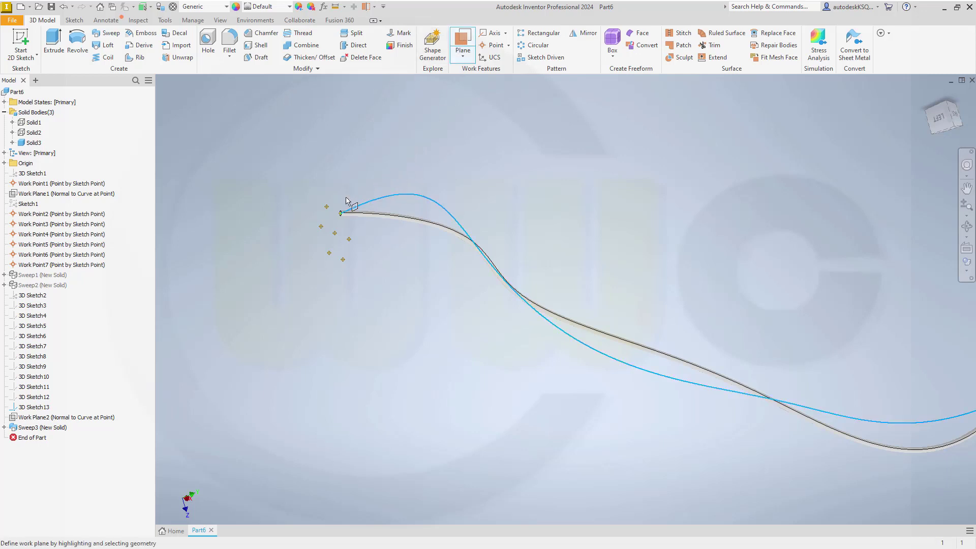
left_click(342, 214)
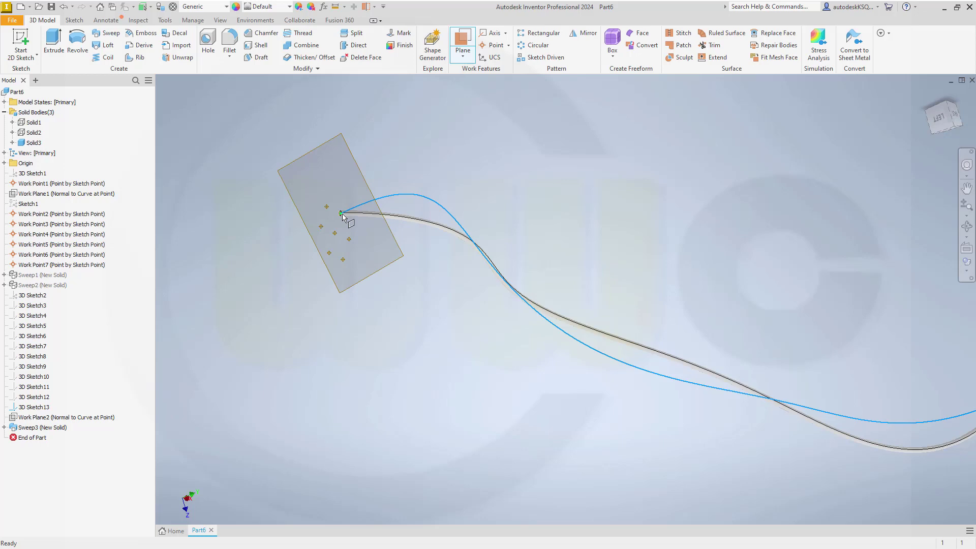
- Start a 2D sketch on the new work plane and project Work Point3 at the start of the 3D Sketch13 curve
left_click(24, 41)
left_click(318, 153)
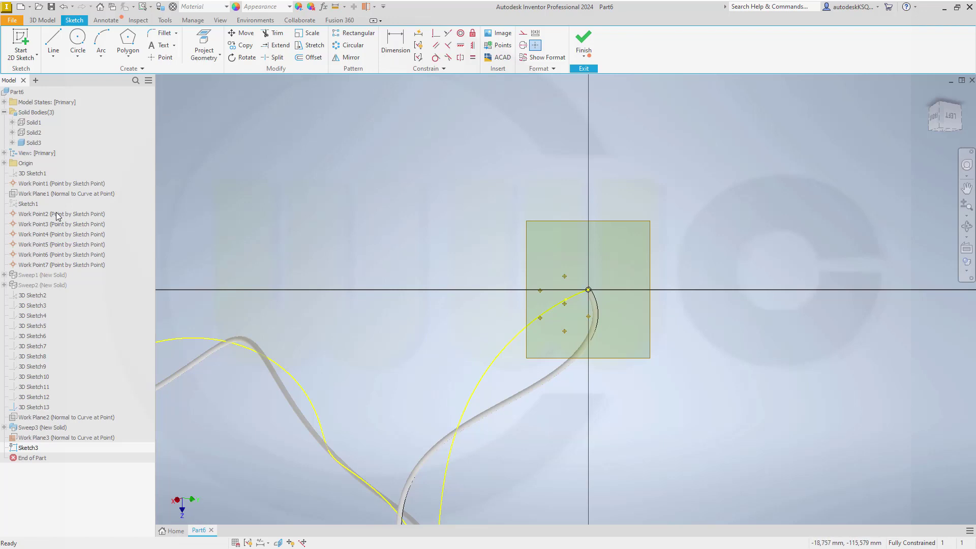
left_click(59, 255)
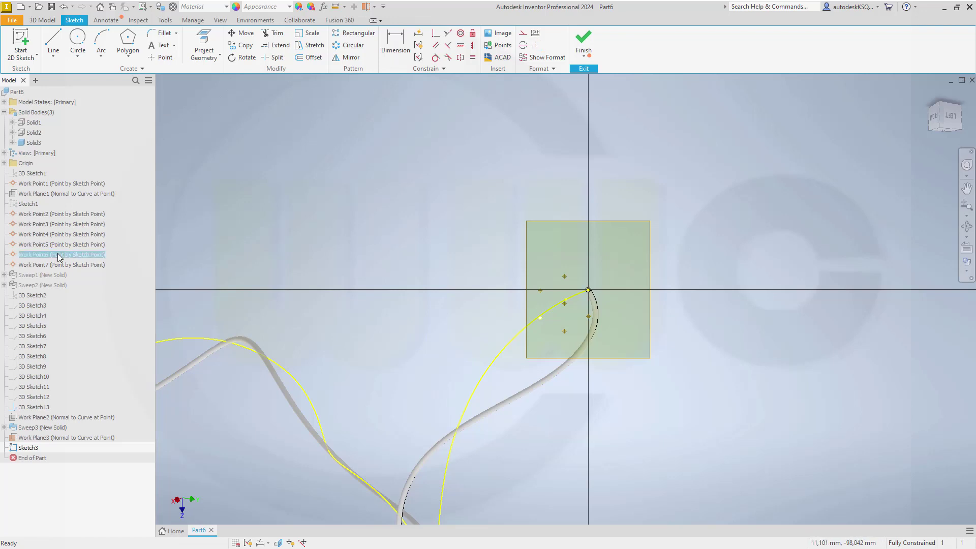
left_click(60, 266)
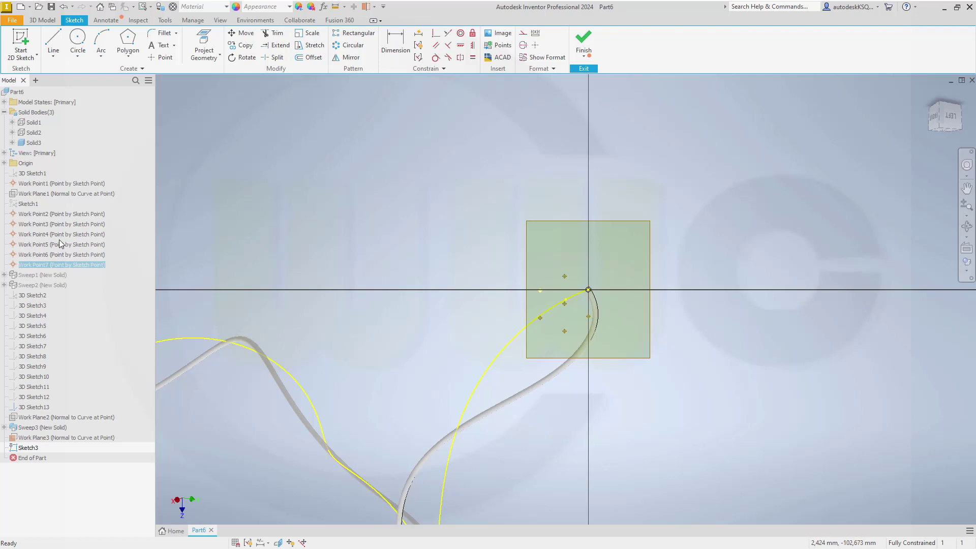
left_click(53, 215)
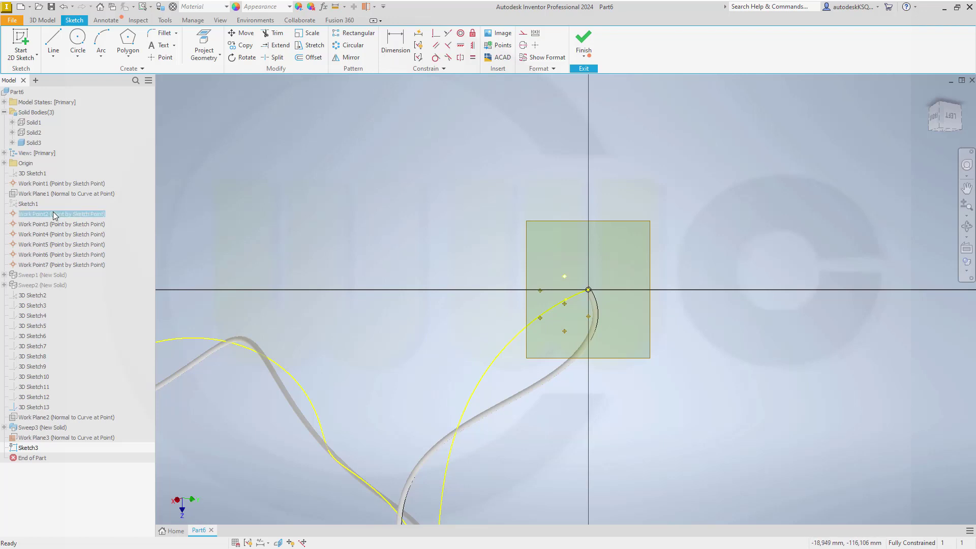
left_click(55, 226)
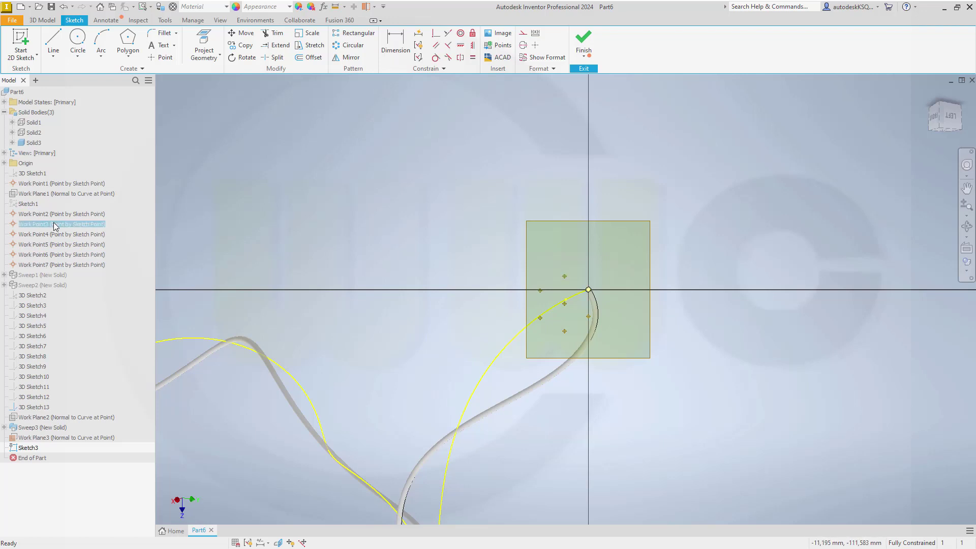
left_click(208, 40)
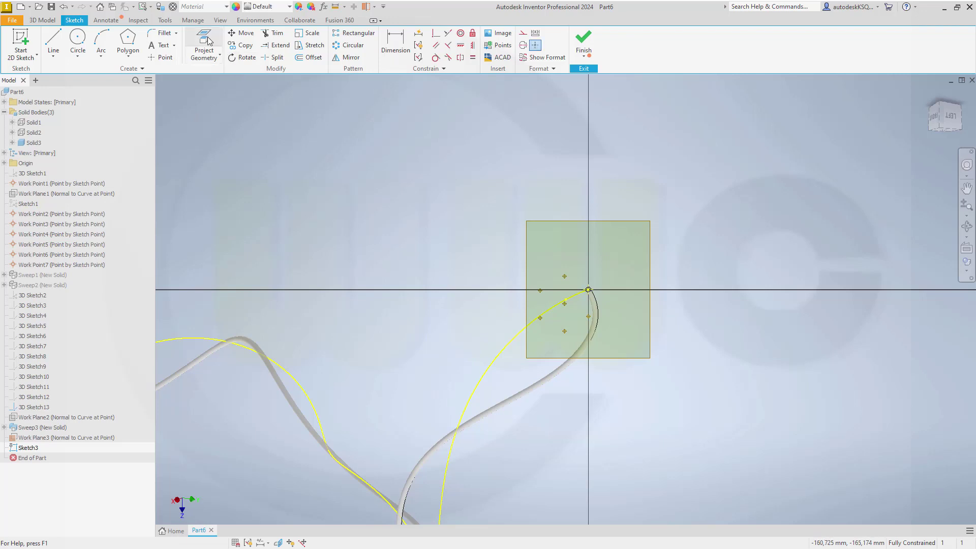
- Draw a 1 mm diameter circle centred on the 3D Sketch13 curve's start point and finish the sketch
left_click(77, 39)
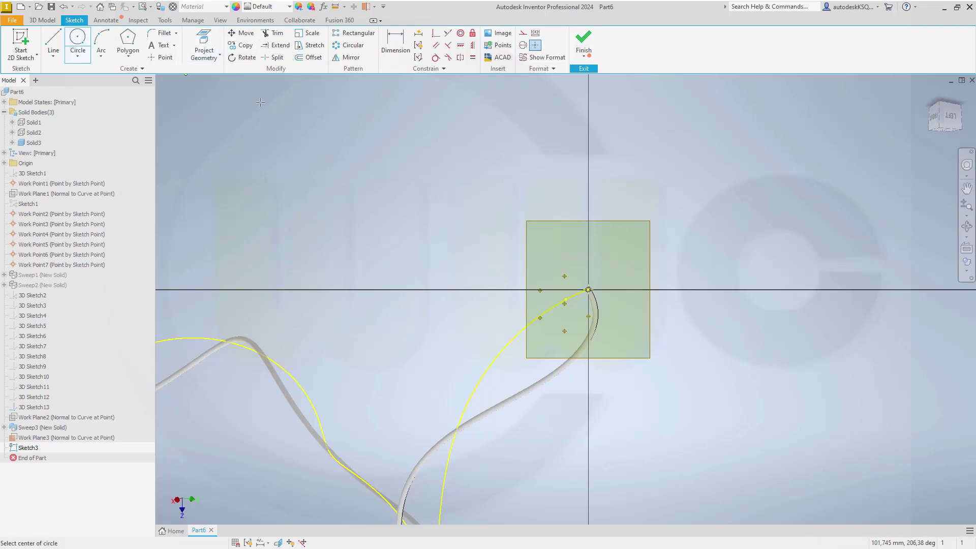
left_click(588, 290)
type("1")
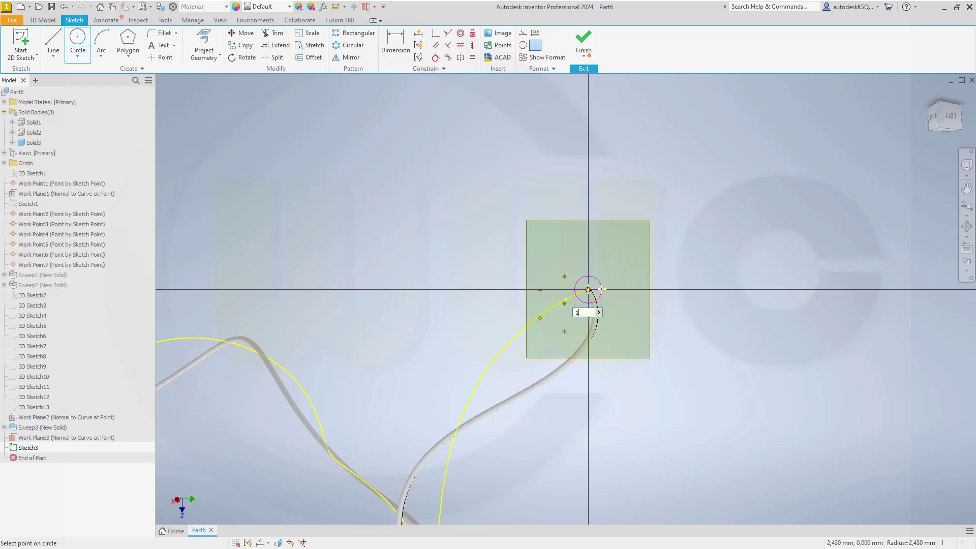
key("Return")
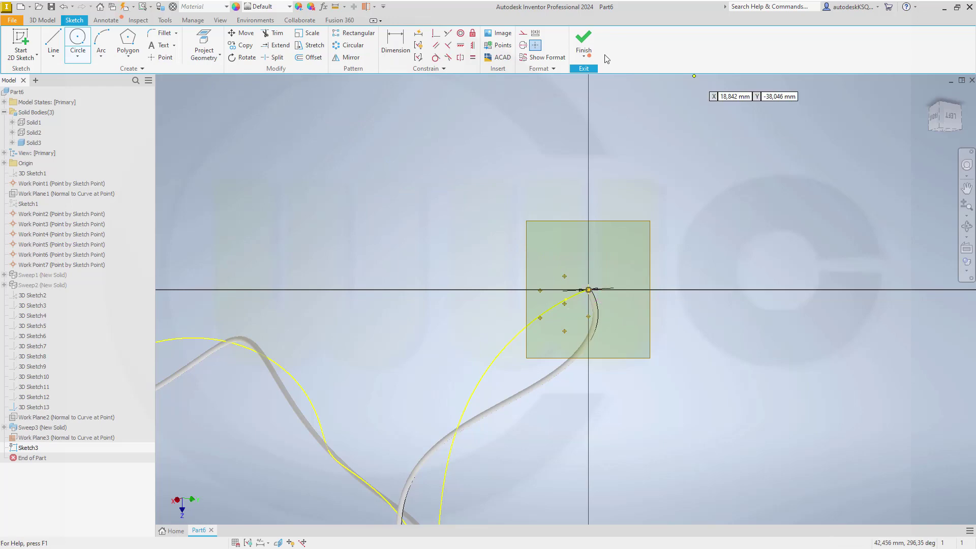
left_click(583, 42)
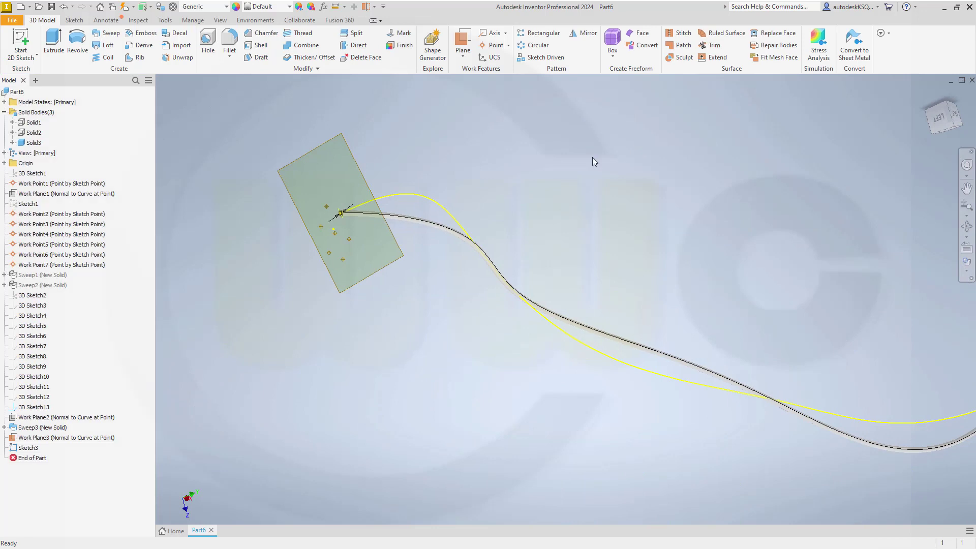
- Sweep the 1 mm circle along the 3D Sketch13 curve as a new solid with 0 deg taper and twist
left_click(107, 33)
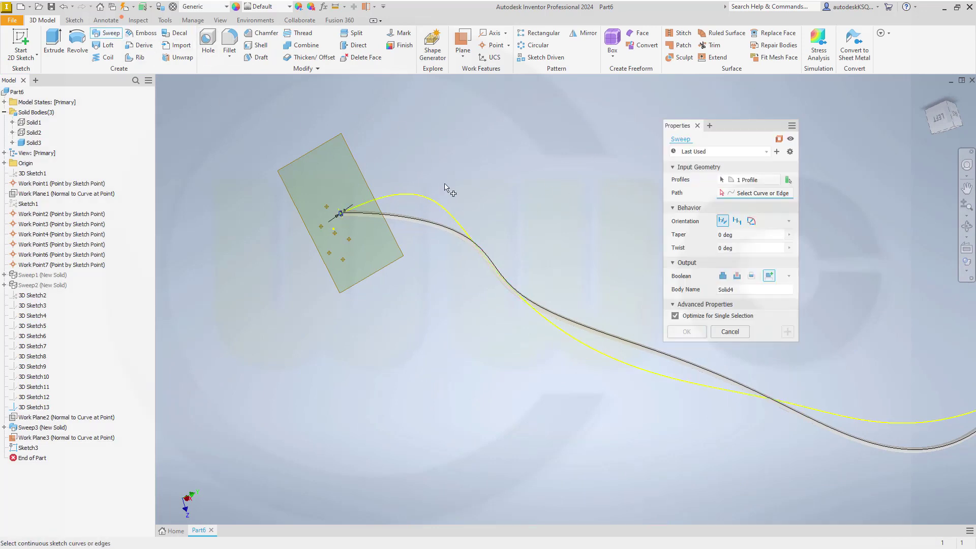
left_click(405, 195)
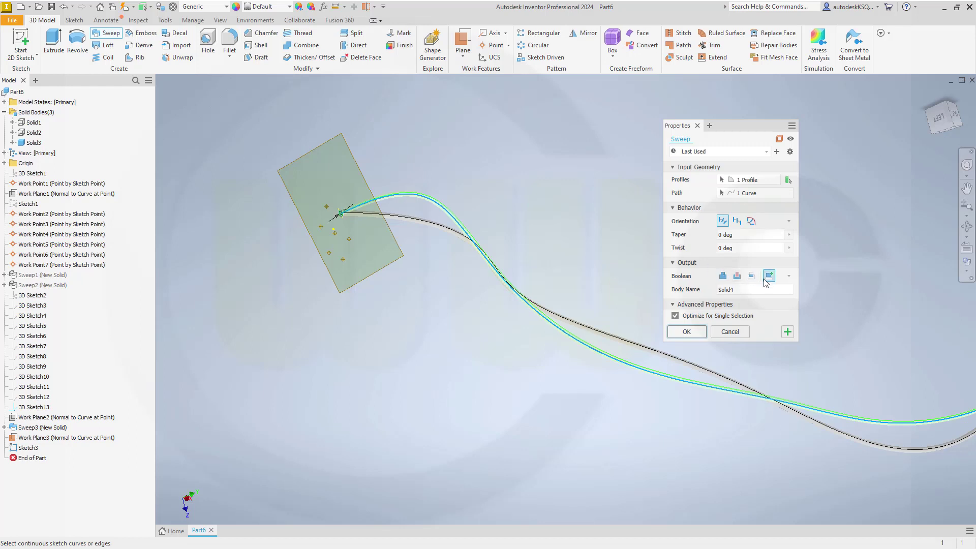
left_click(685, 331)
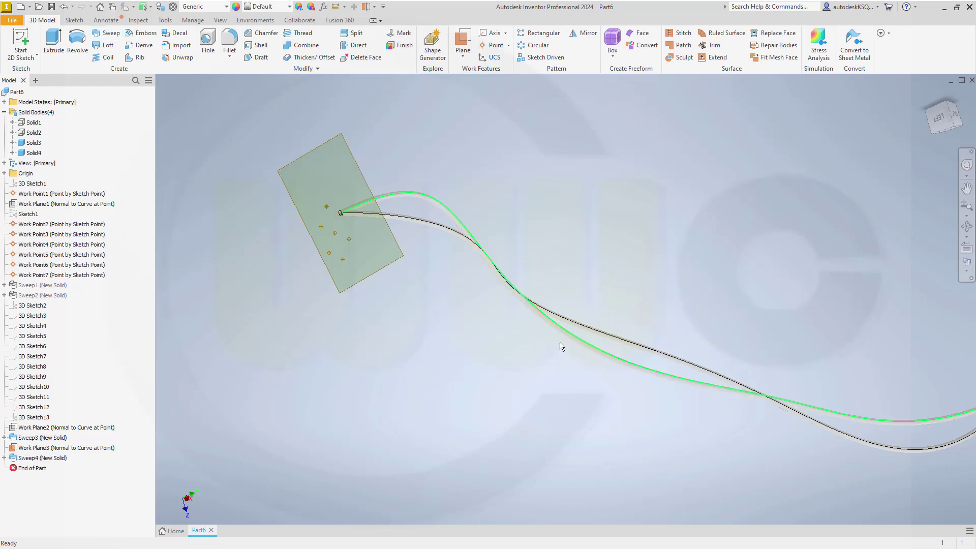
middle_click_drag(457, 338, 754, 354, "shift")
middle_click_drag(781, 311, 673, 314, "shift")
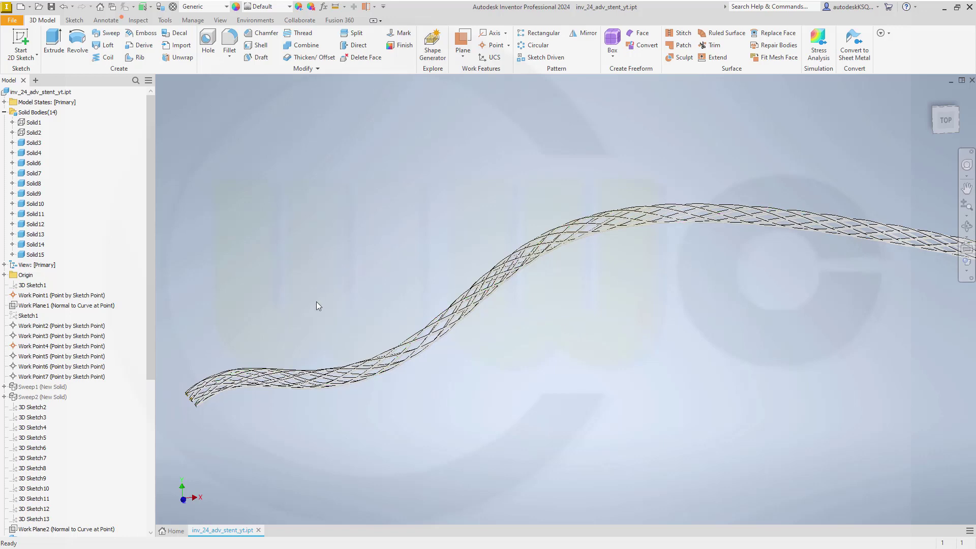
- Hide all the stent wire bodies, from Solid3 through Solid15
middle_click_drag(556, 312, 540, 331)
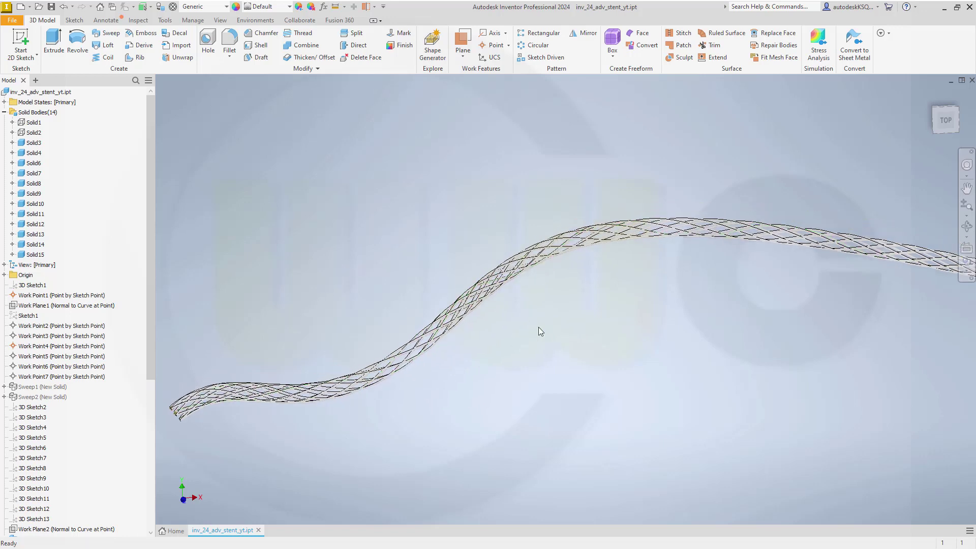
middle_click_drag(484, 365, 513, 360, "shift")
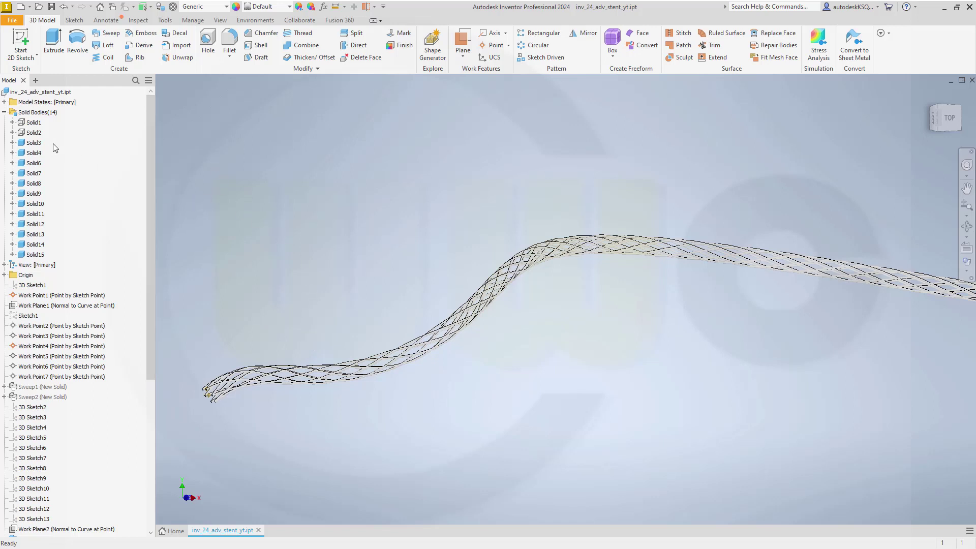
left_click(37, 143)
left_click(31, 255, "shift")
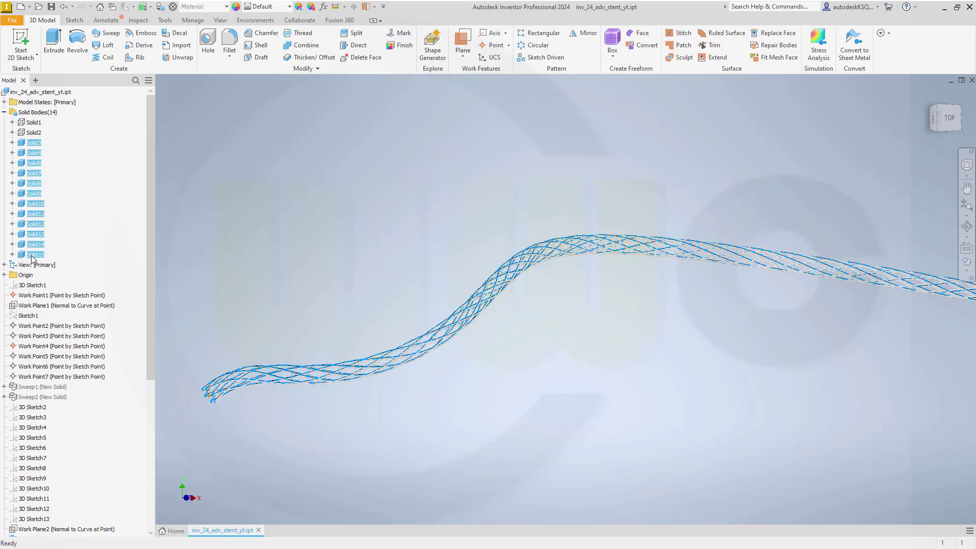
right_click(31, 256)
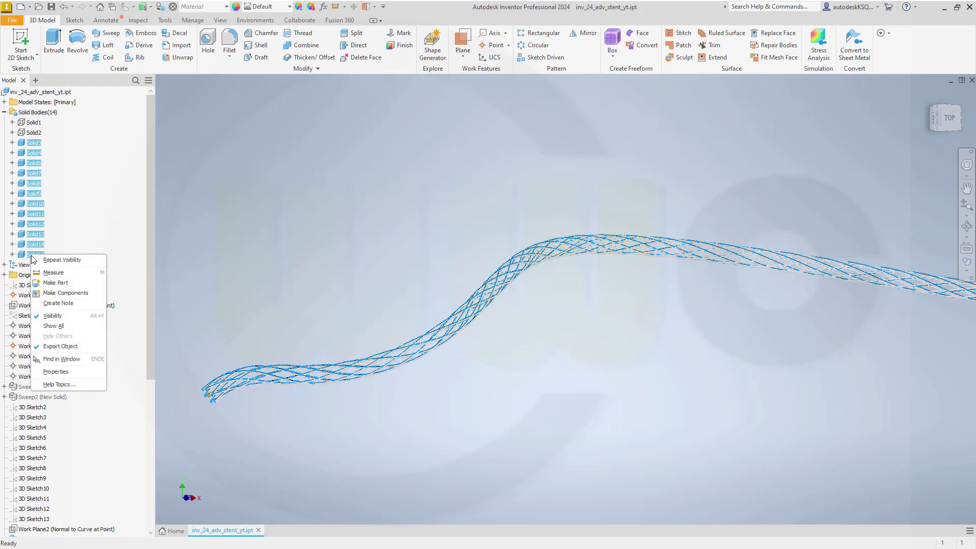
left_click(51, 316)
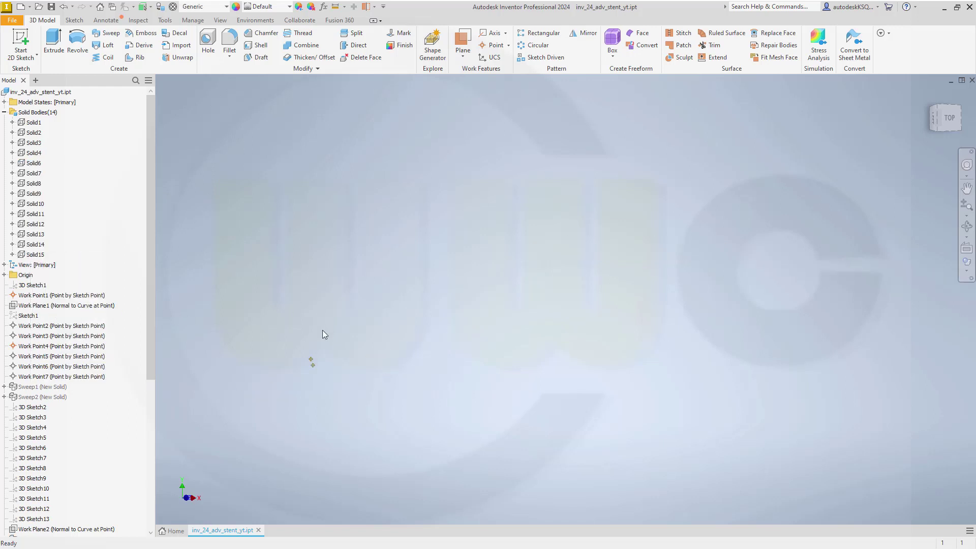
- Hide Work Point4 and make Work Plane1 visible
right_click(22, 348)
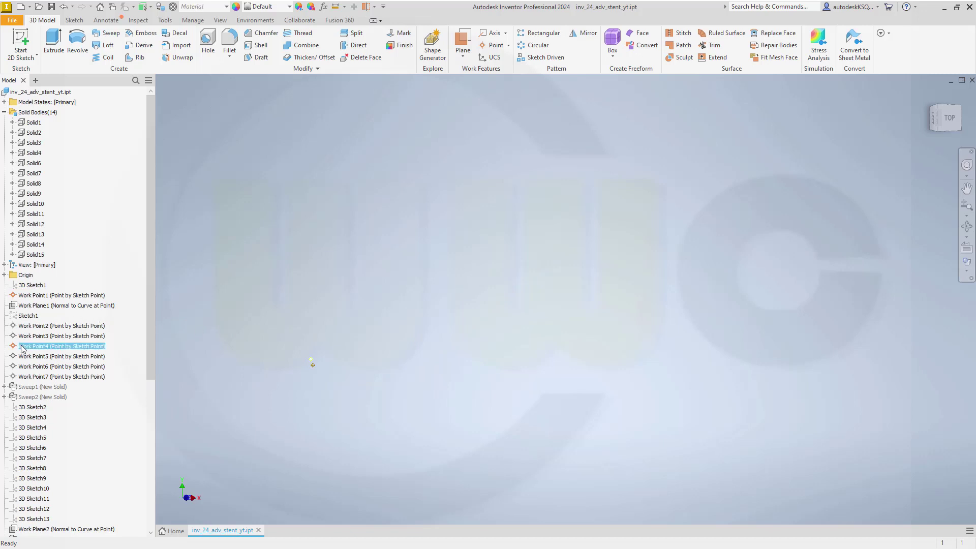
left_click(43, 421)
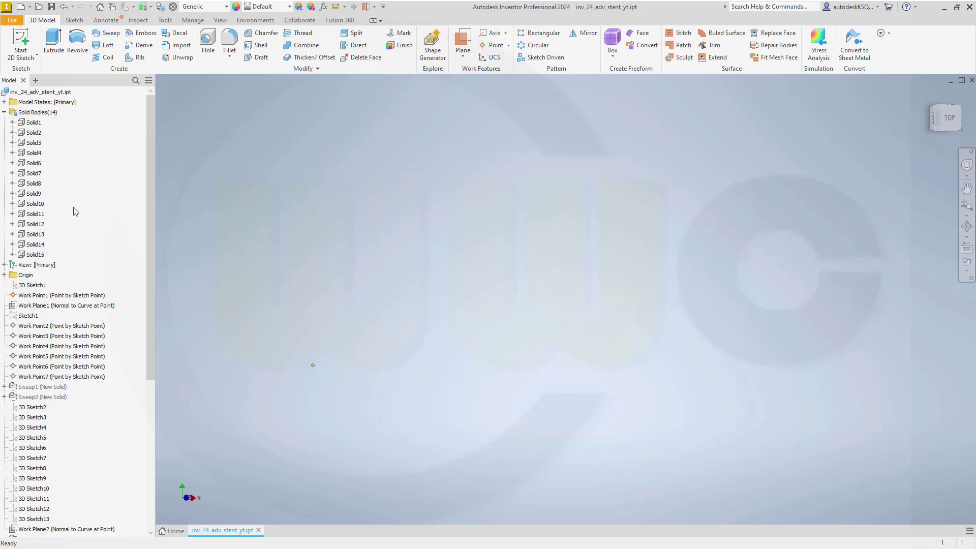
right_click(47, 307)
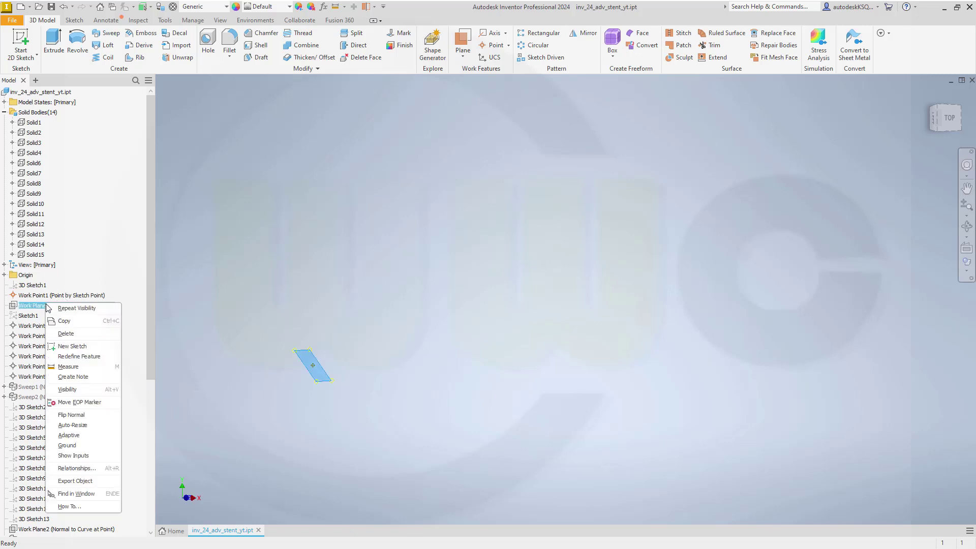
left_click(67, 389)
- Start a 2D sketch on Work Plane1 and project Work Point1 into it
middle_click_drag(291, 268, 320, 257, "shift")
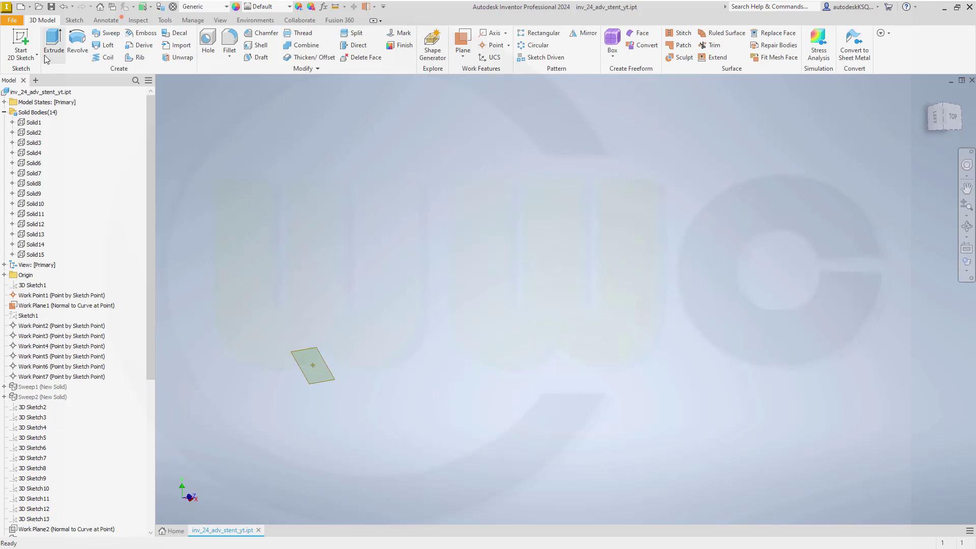
left_click(23, 33)
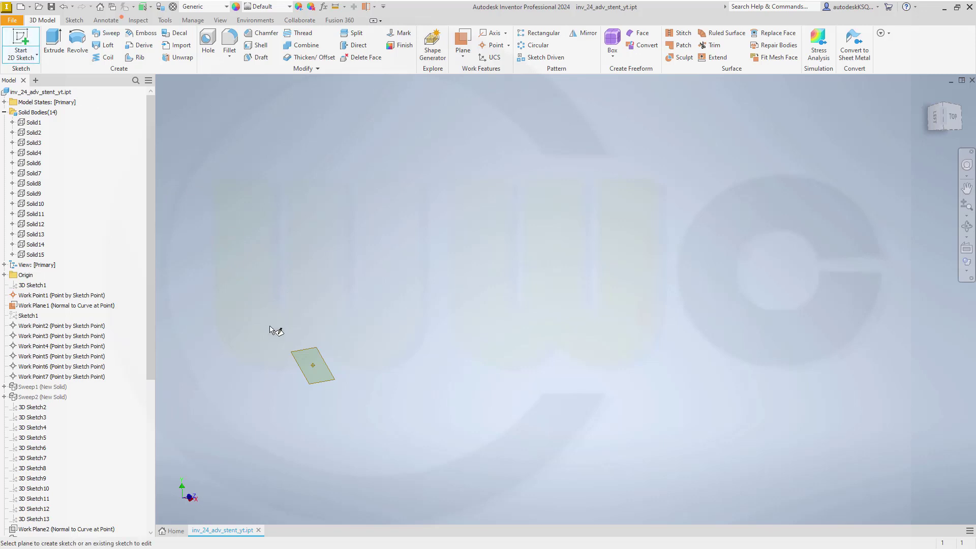
left_click(299, 358)
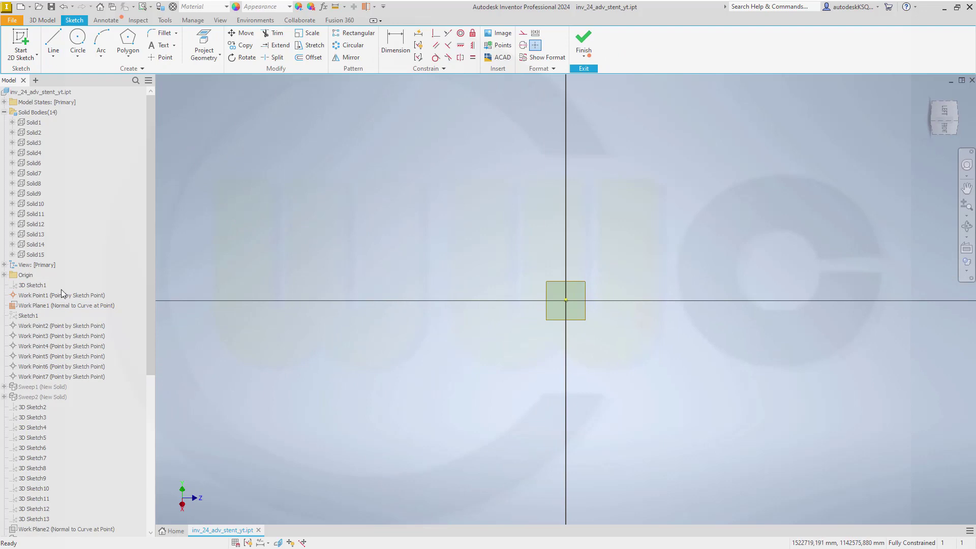
left_click(203, 46)
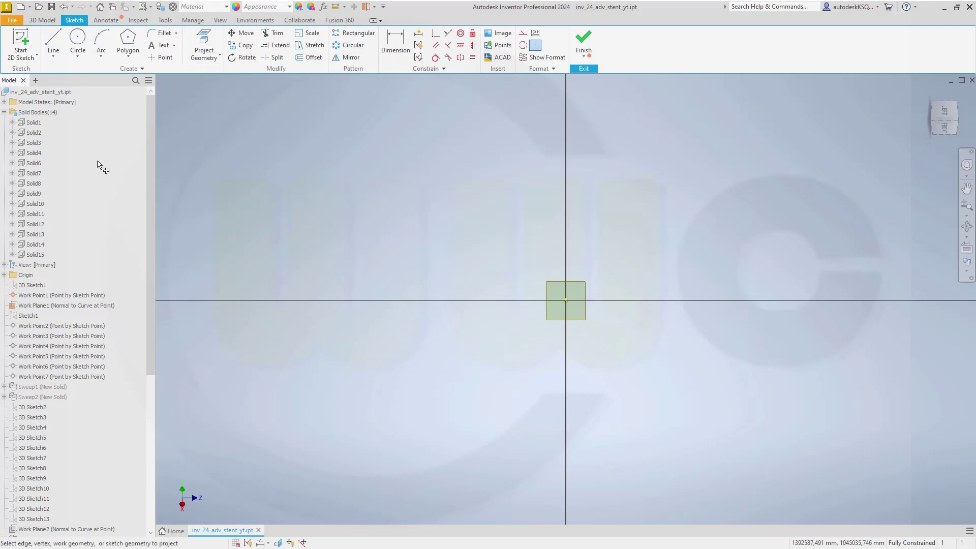
left_click(52, 296)
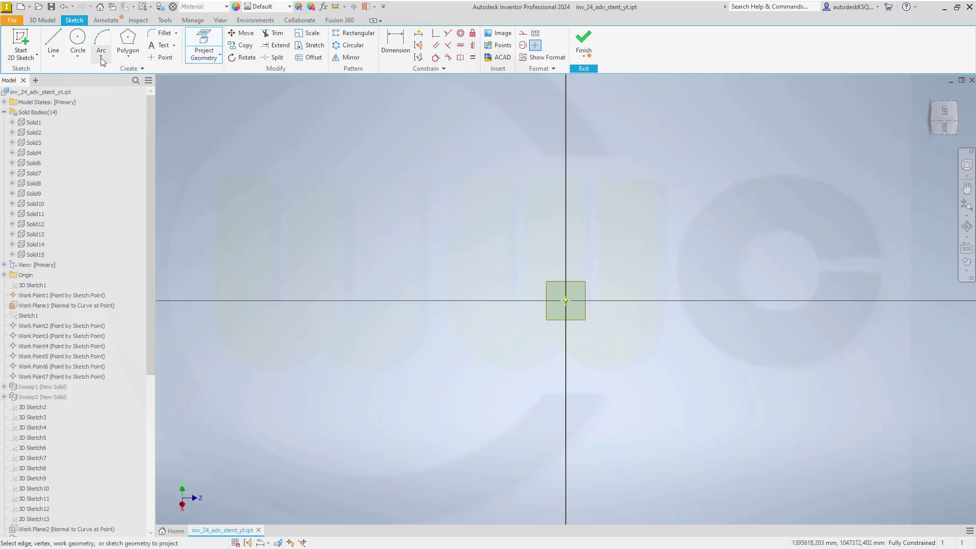
- Draw a circle about 52 mm in diameter centred on the projected Work Point1
left_click(78, 40)
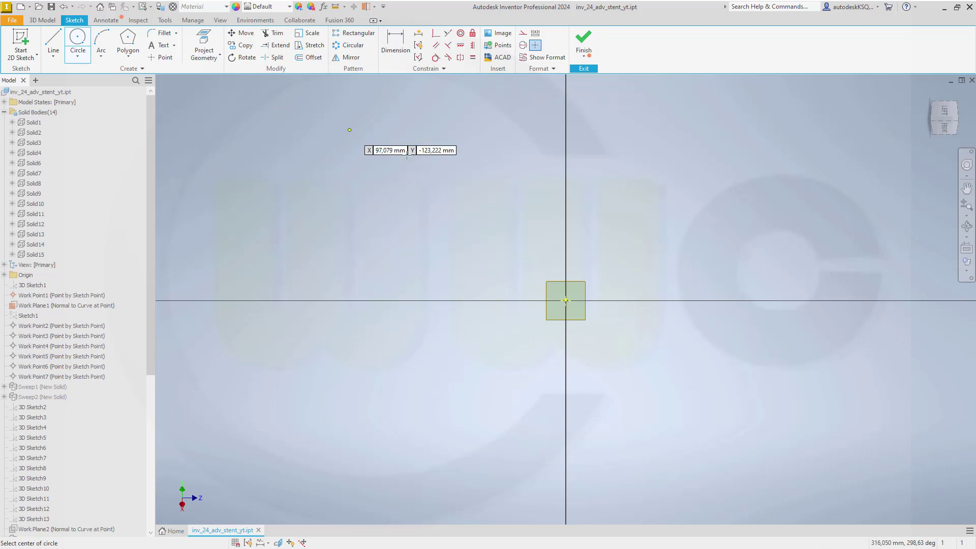
left_click(566, 300)
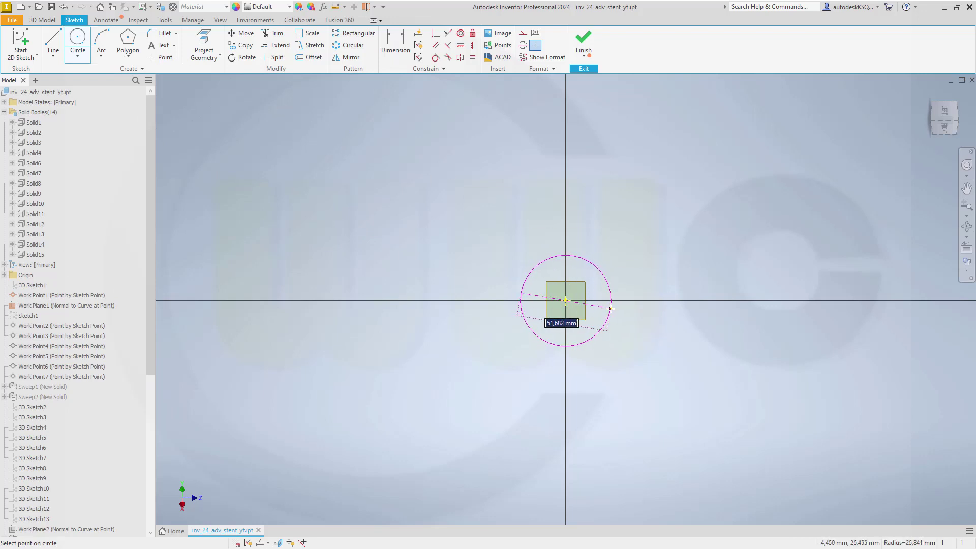
left_click(611, 308)
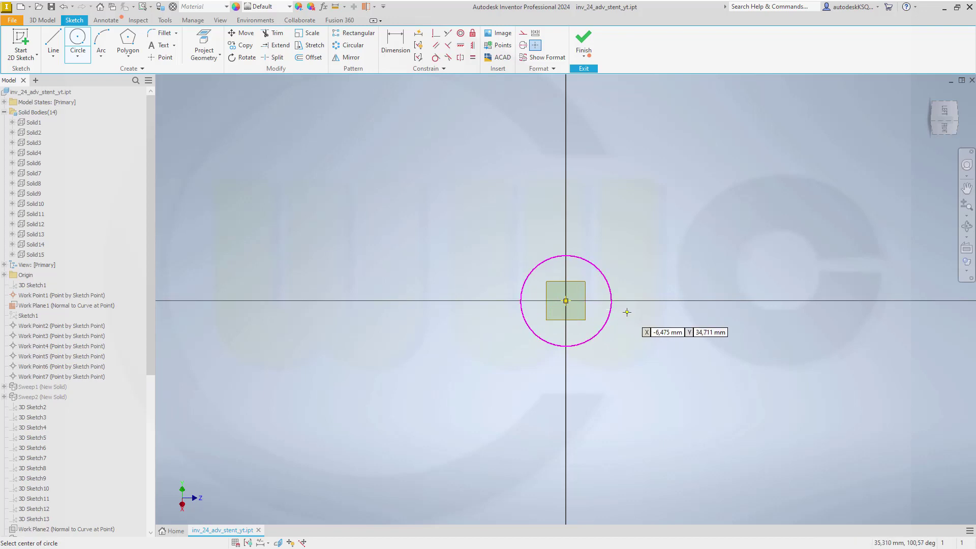
- Dimension the circle around the projected Work Point1 and set its diameter to 10,25 mm
left_click(395, 45)
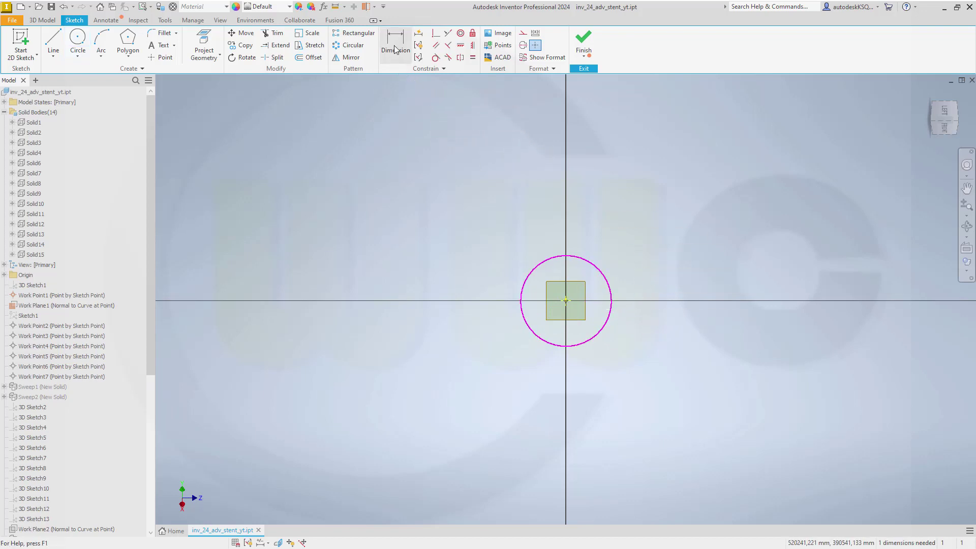
left_click(606, 285)
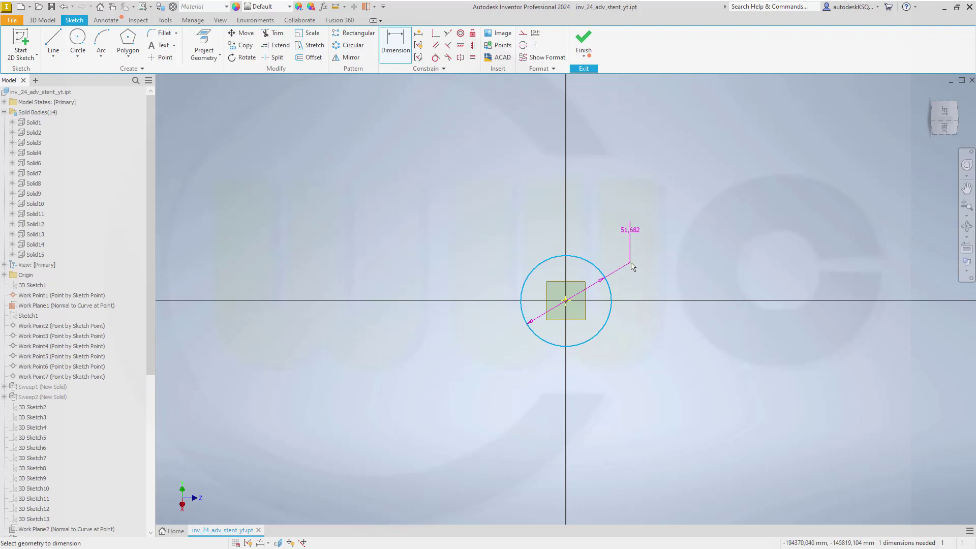
left_click(630, 265)
type("10,25")
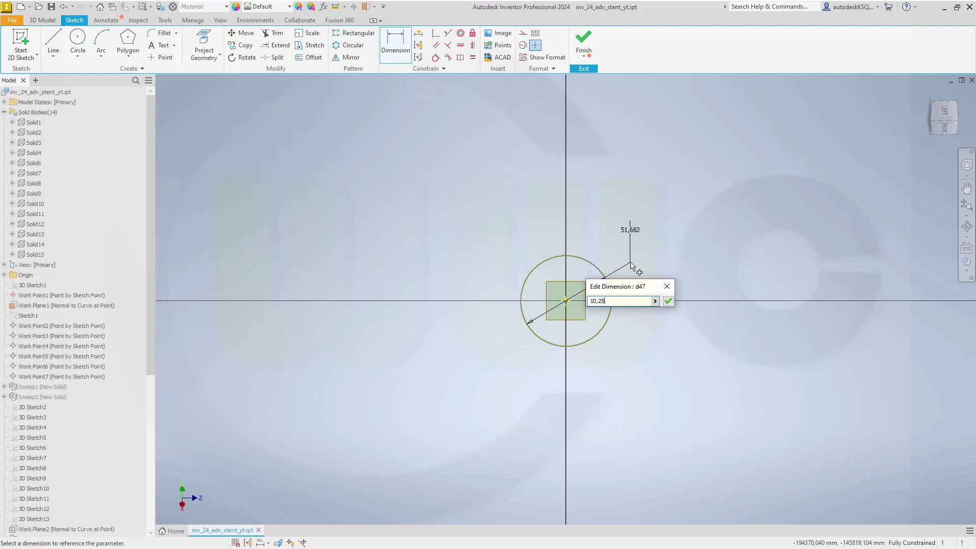
key("Return")
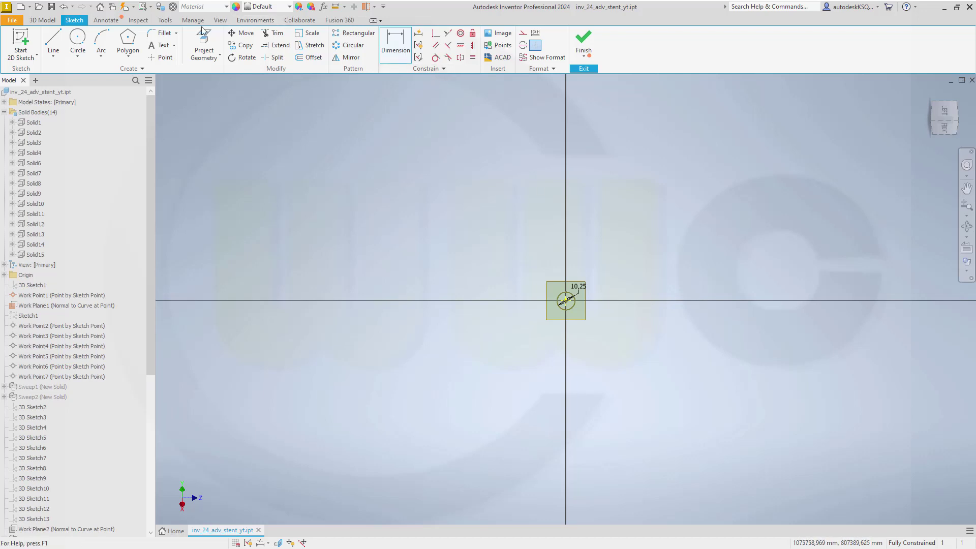
- Add a concentric inner circle with a 9,75 mm diameter and finish the sketch
left_click(83, 39)
scroll(590, 317, "up", 5)
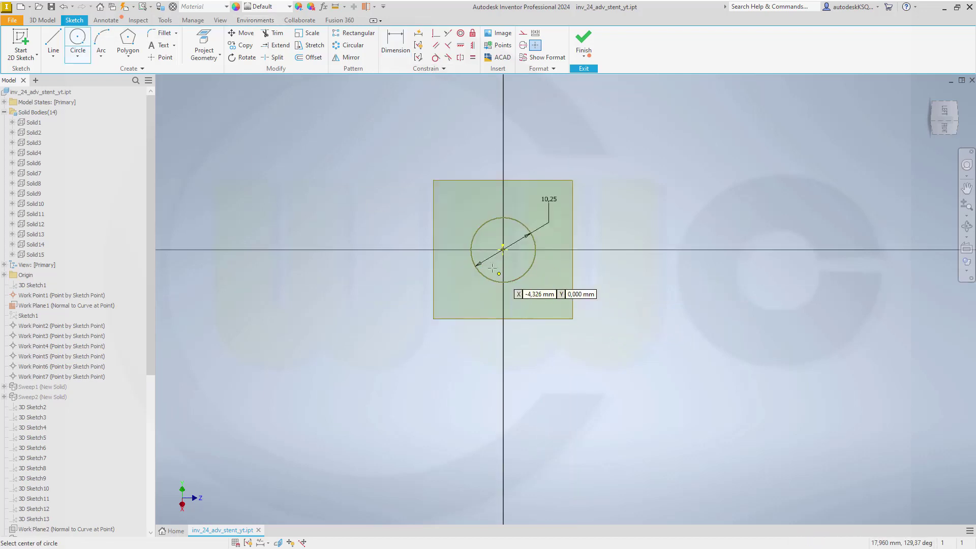
left_click(502, 250)
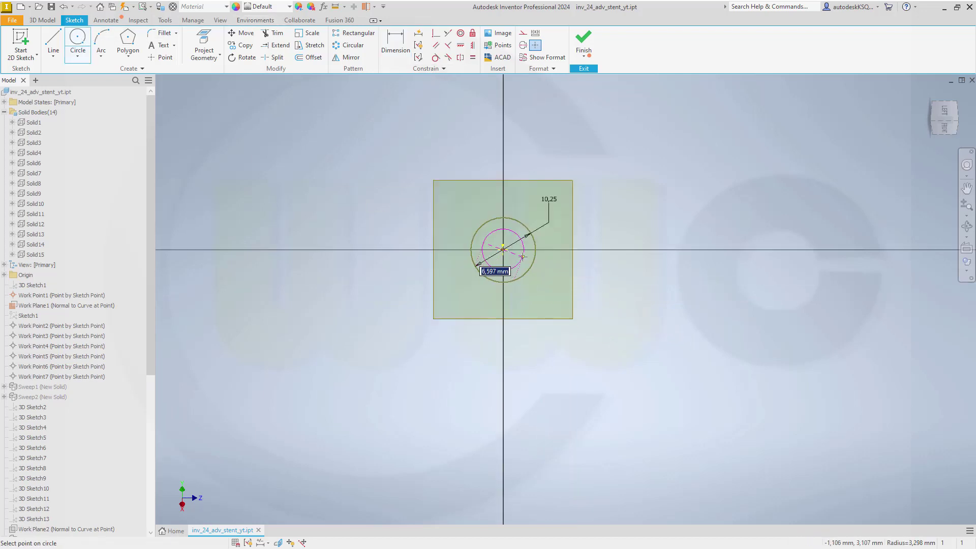
type("9,75")
key("Return")
key("Escape")
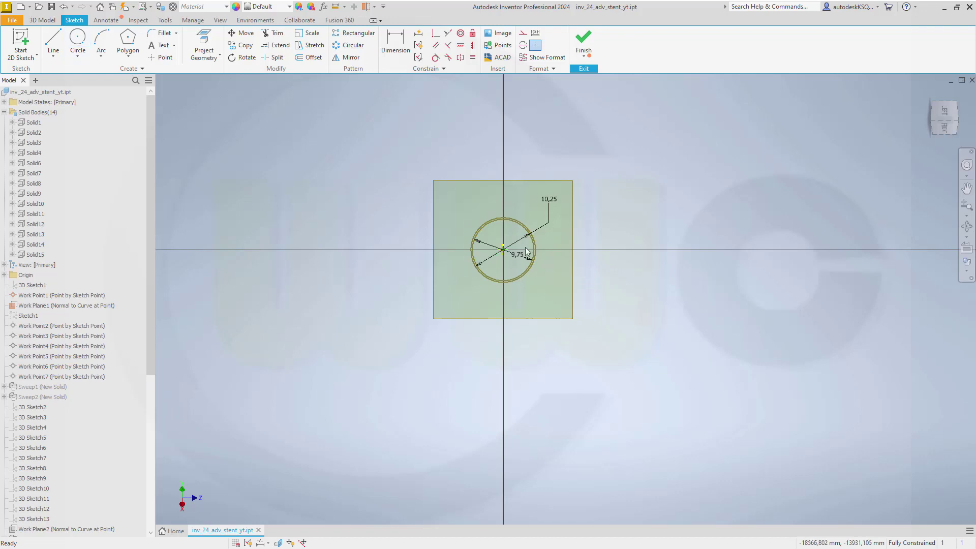
scroll(484, 249, "down", 5)
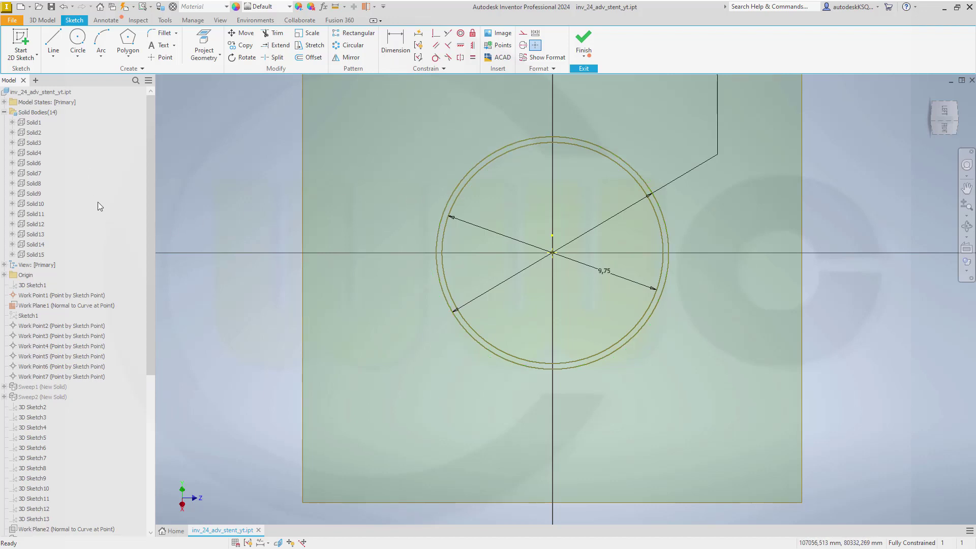
left_click(583, 41)
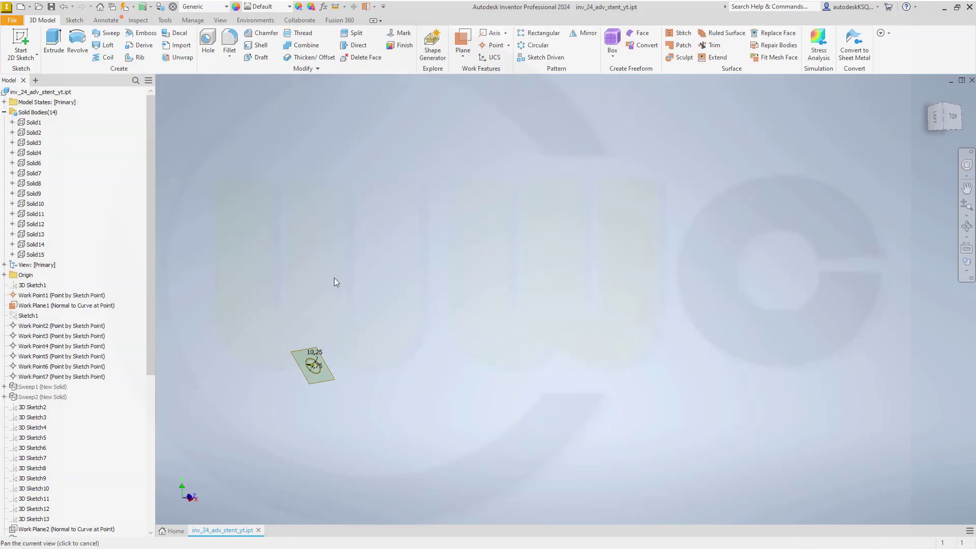
- Hide Work Point1 and make the centre path in 3D Sketch1 visible
middle_click_drag(334, 278, 533, 227)
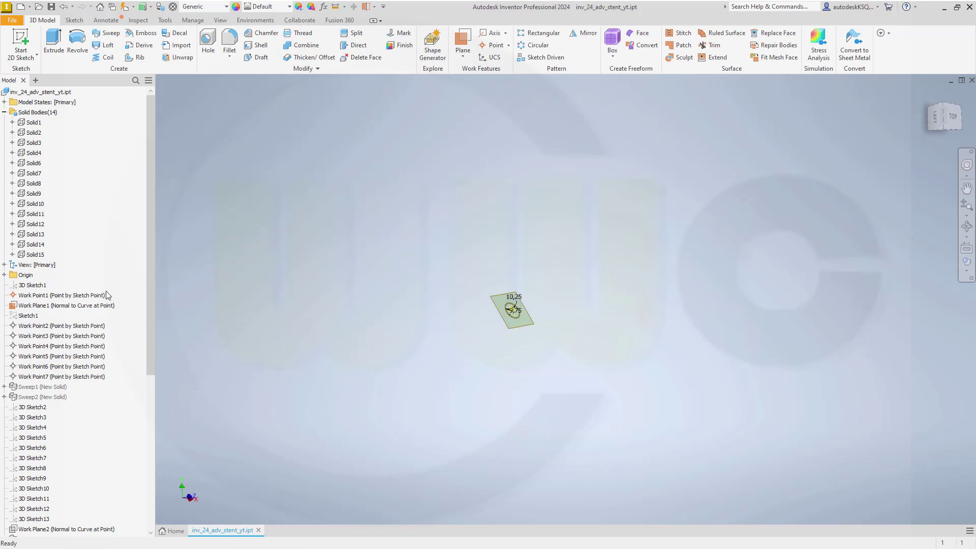
right_click(45, 295)
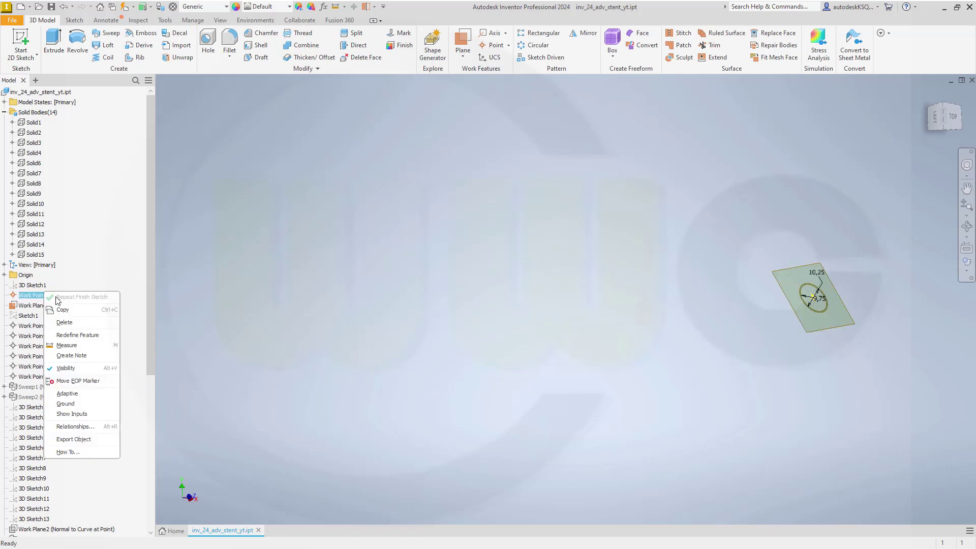
left_click(66, 368)
right_click(28, 285)
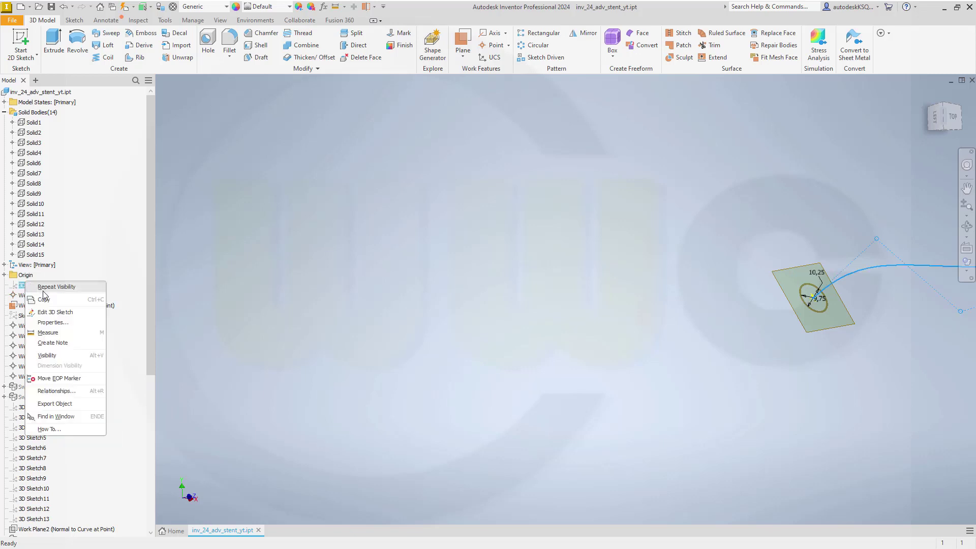
left_click(48, 356)
key("F2")
mouse_move(486, 273)
left_mouse_down()
mouse_move(202, 294)
mouse_move(171, 310)
left_mouse_up()
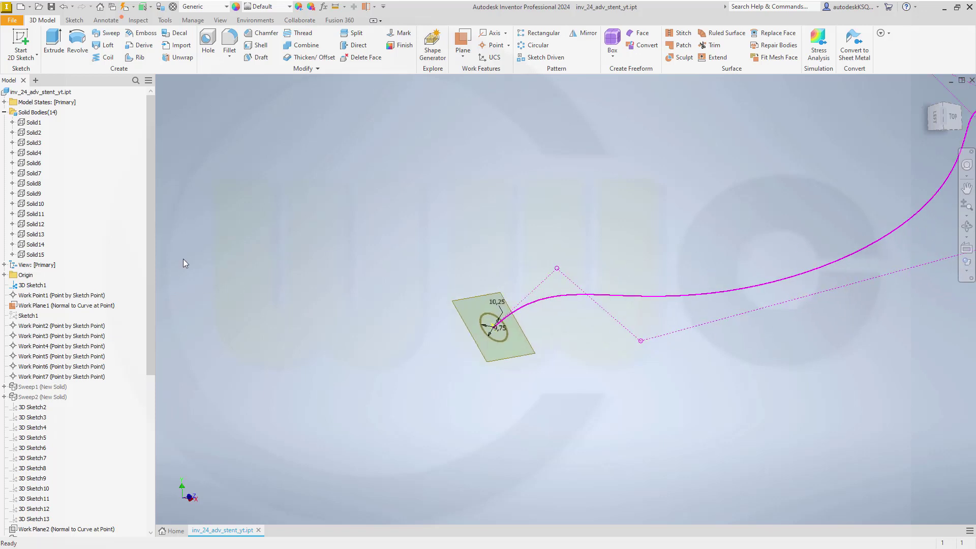
- Sweep the thin ring between the two circles along the 3D Sketch1 curve as a new solid body
left_click(107, 33)
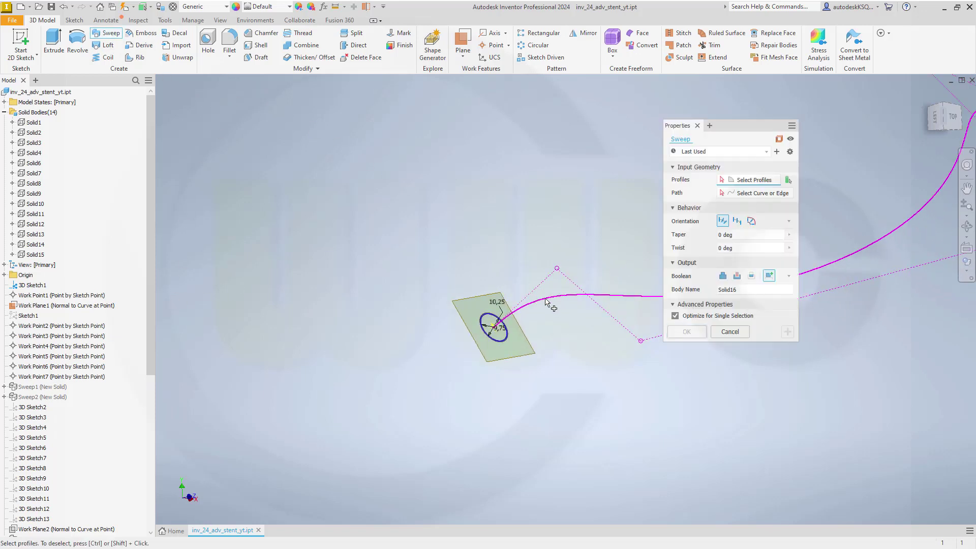
left_click(734, 194)
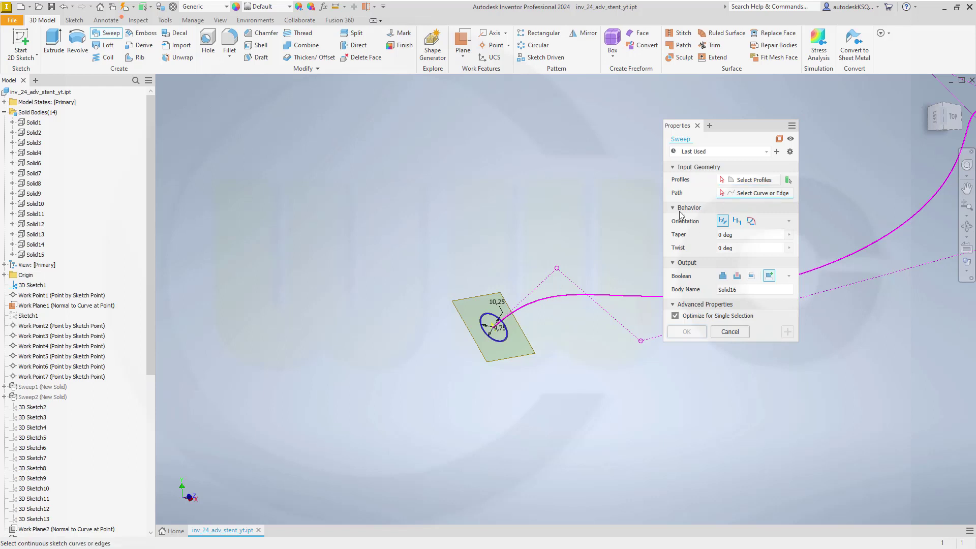
left_click(550, 299)
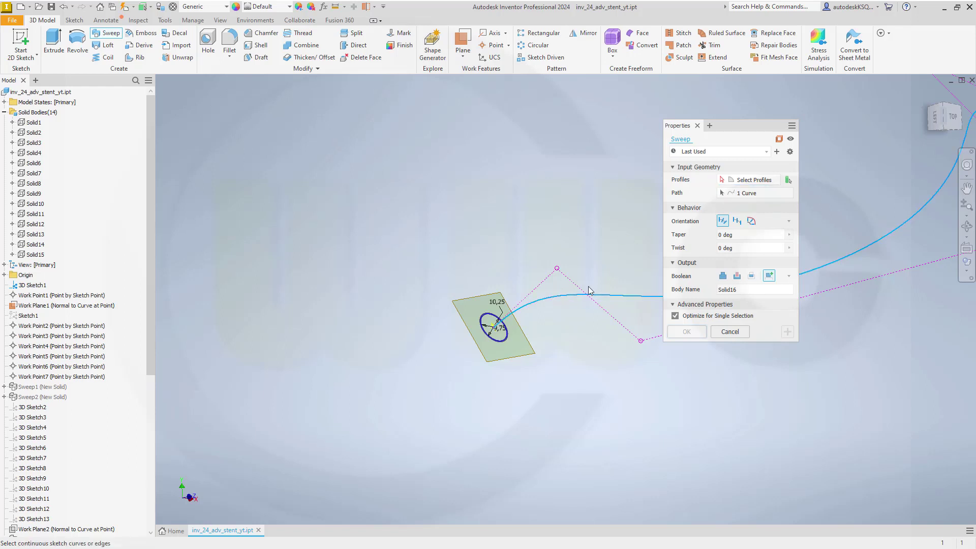
scroll(470, 327, "up", 6)
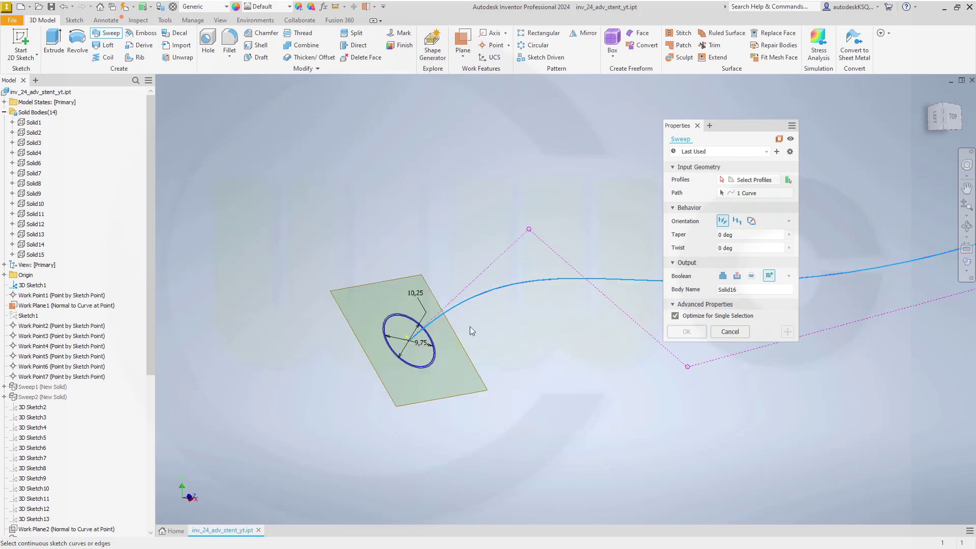
left_click(737, 179)
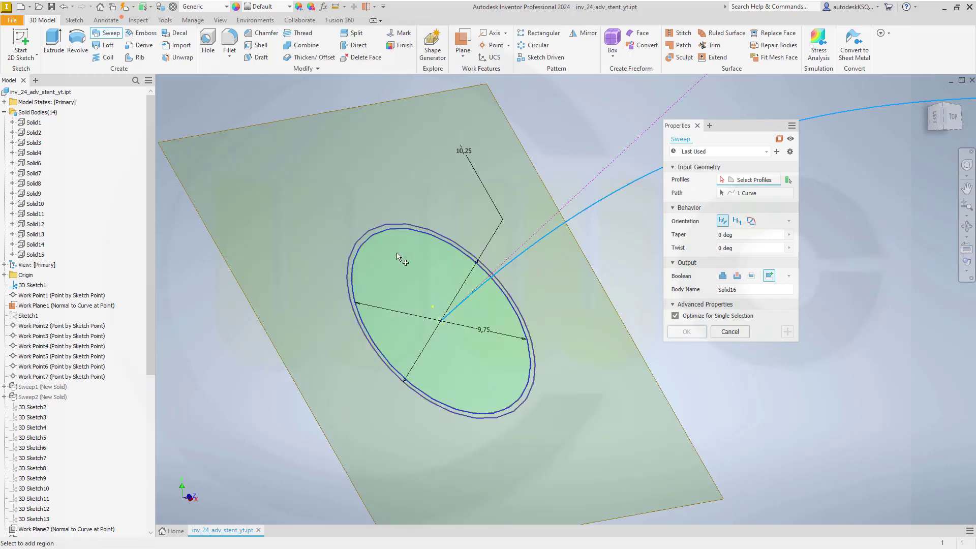
scroll(354, 300, "up", 5)
left_click(351, 298)
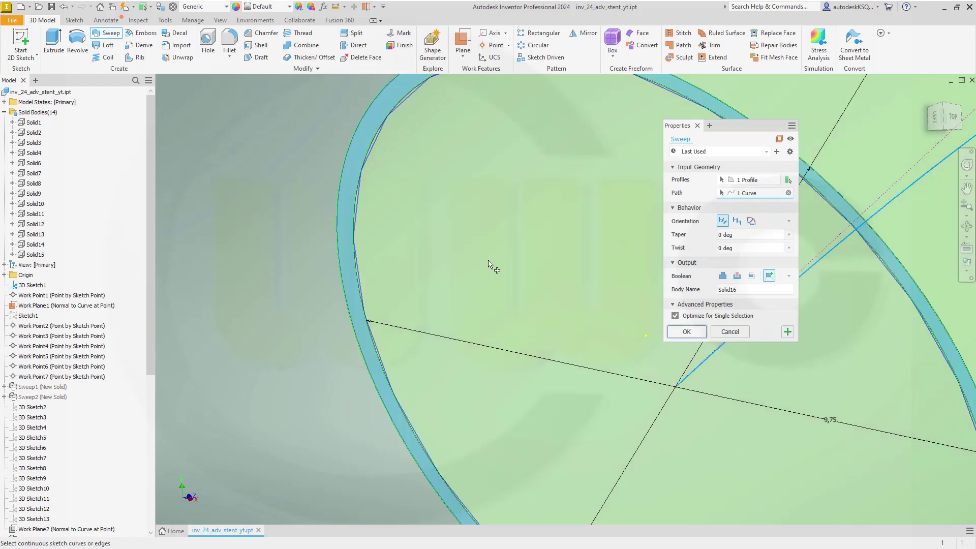
left_click(686, 332)
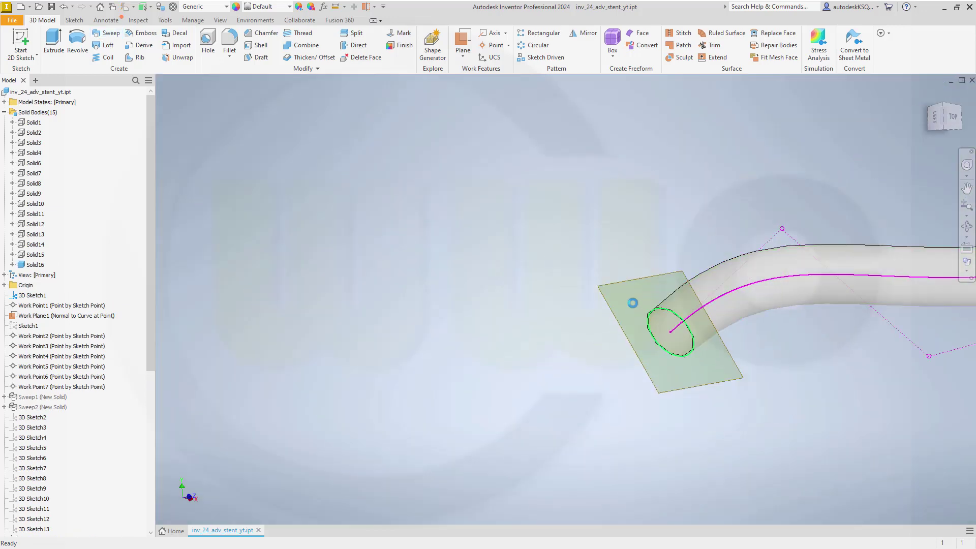
- Hide Work Plane1 and 3D Sketch1
right_click(626, 286)
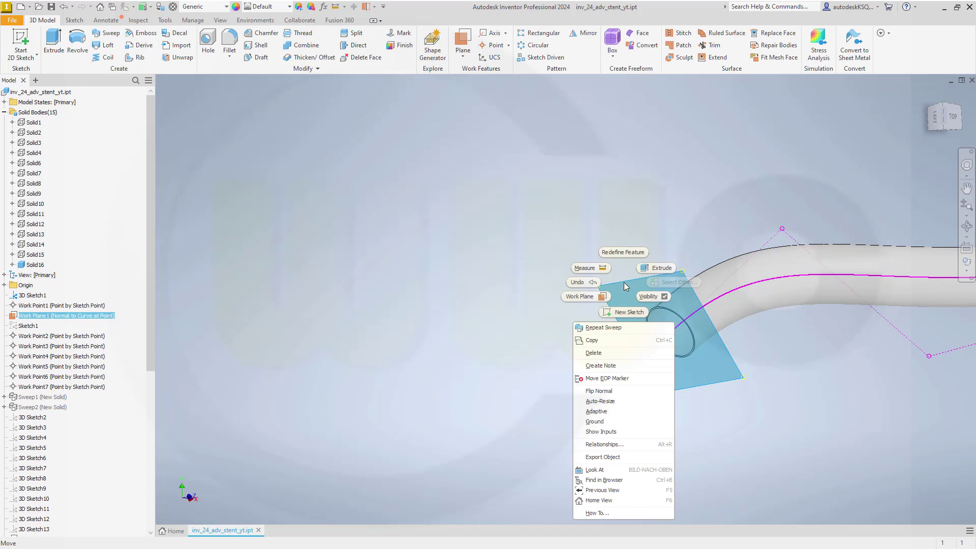
left_click(648, 296)
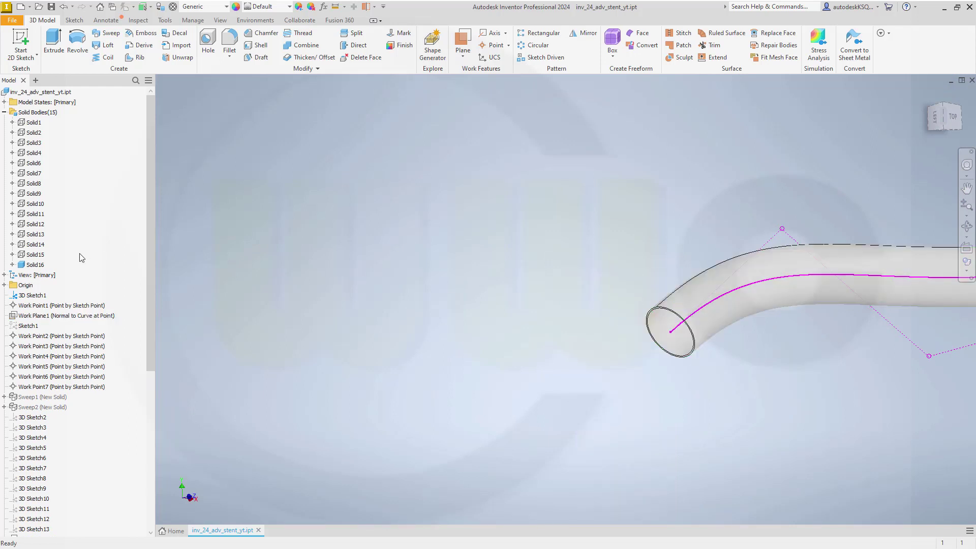
right_click(32, 296)
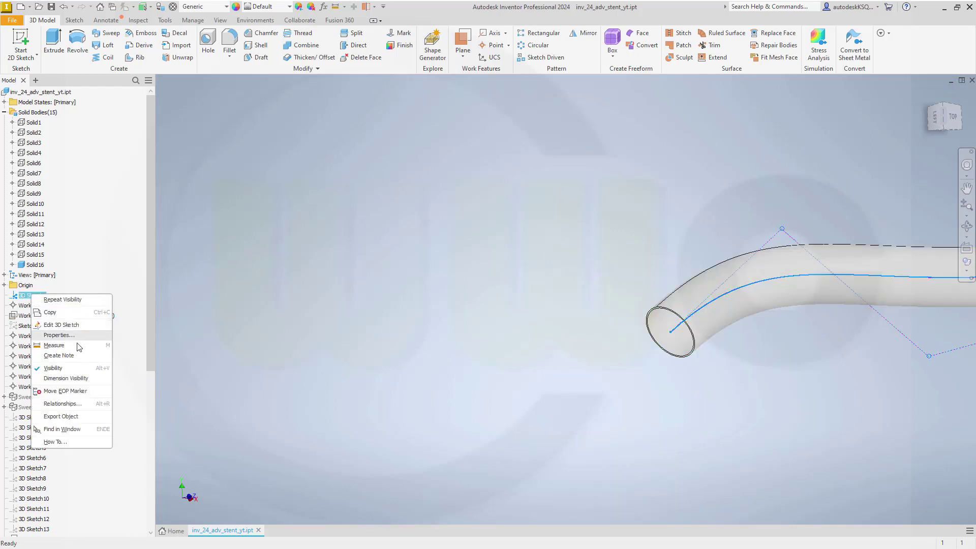
left_click(54, 367)
- Examine the swept tube along its full length and at its open end
middle_click_drag(705, 324, 656, 317)
scroll(656, 317, "down", 5)
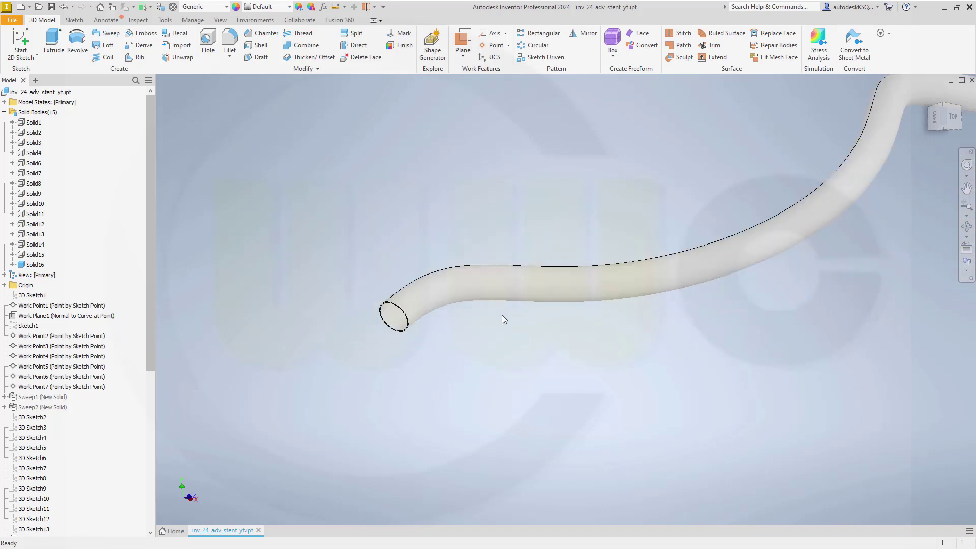
middle_click_drag(501, 318, 600, 300)
scroll(606, 303, "down", 3)
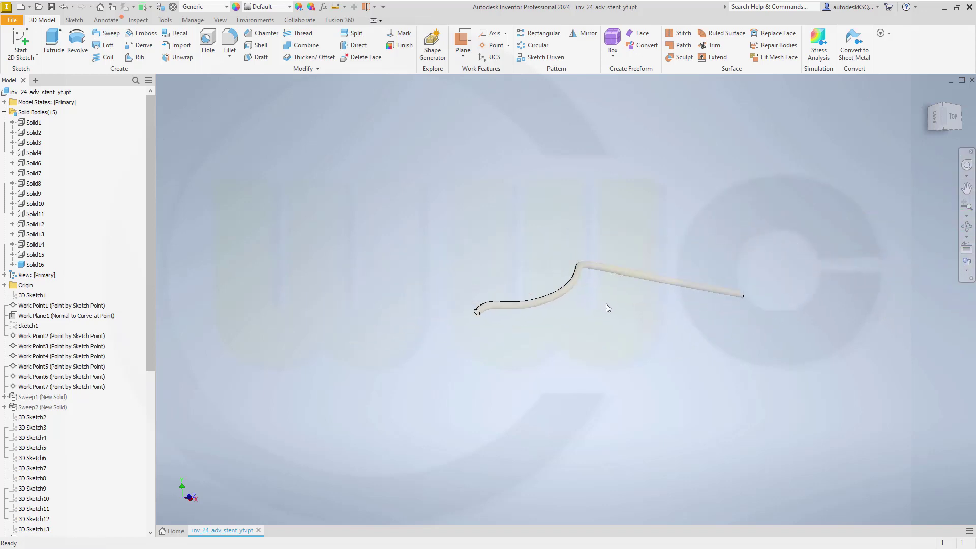
scroll(596, 303, "up", 4)
scroll(373, 339, "up", 4)
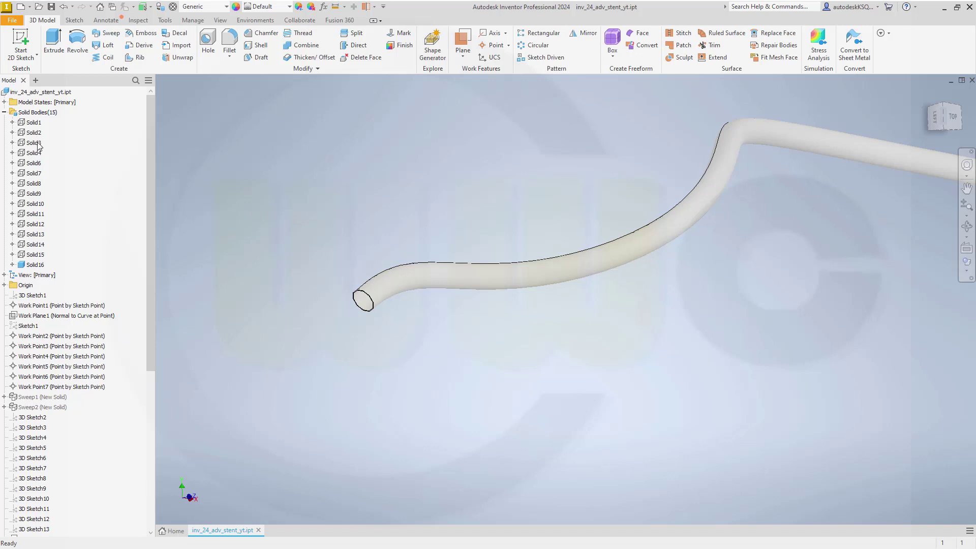
scroll(366, 196, "down", 2)
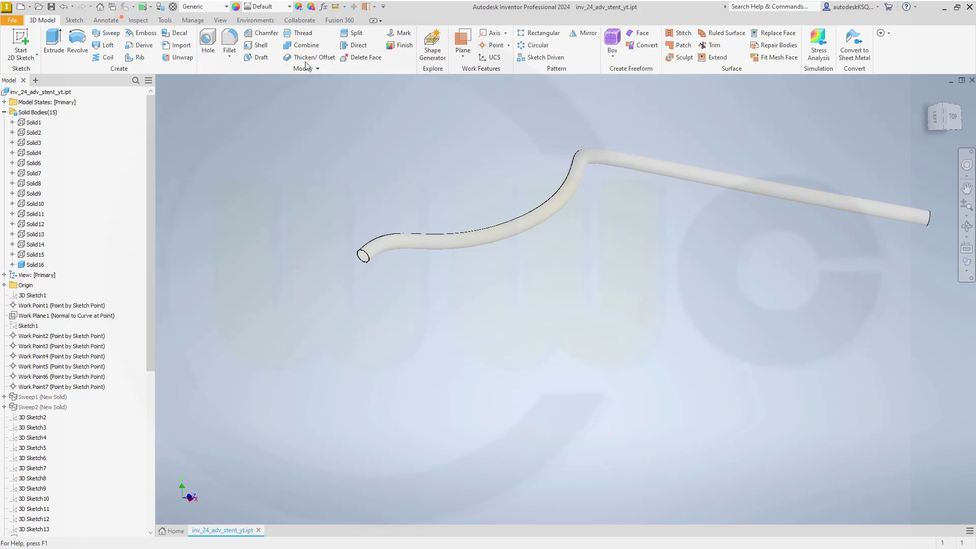
- Combine the swept tube as base body with the wire bodies Solid3 through Solid15 as tool bodies, using Intersect
left_click(306, 47)
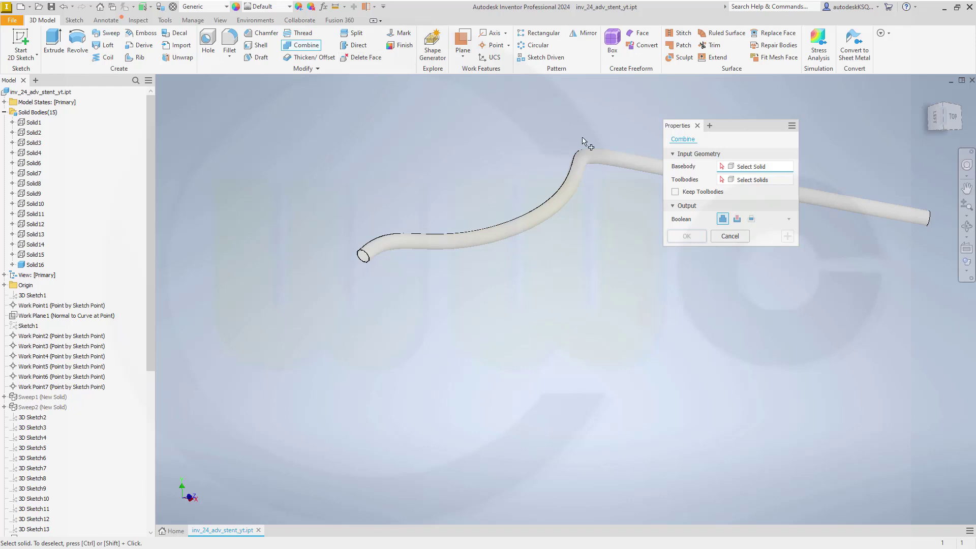
left_click(750, 219)
left_click(573, 192)
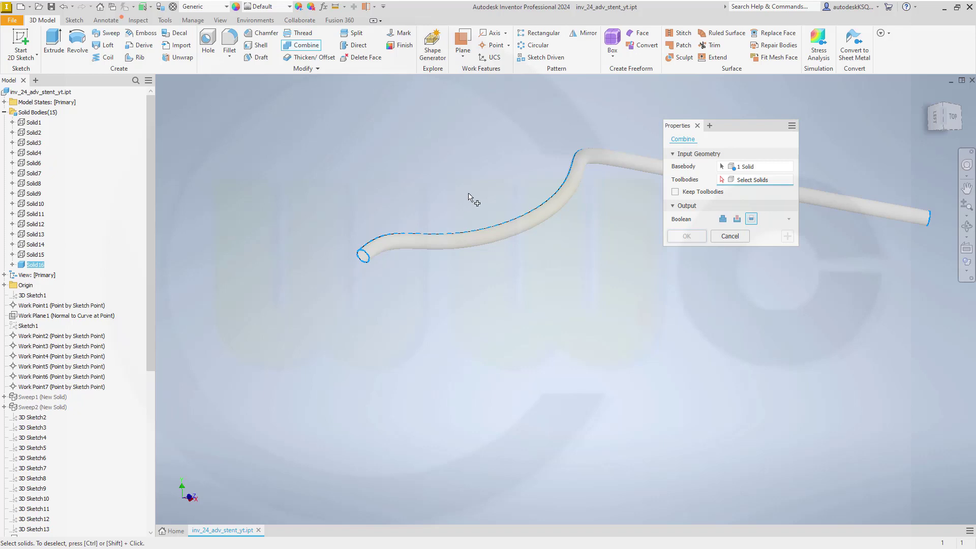
left_click(35, 143)
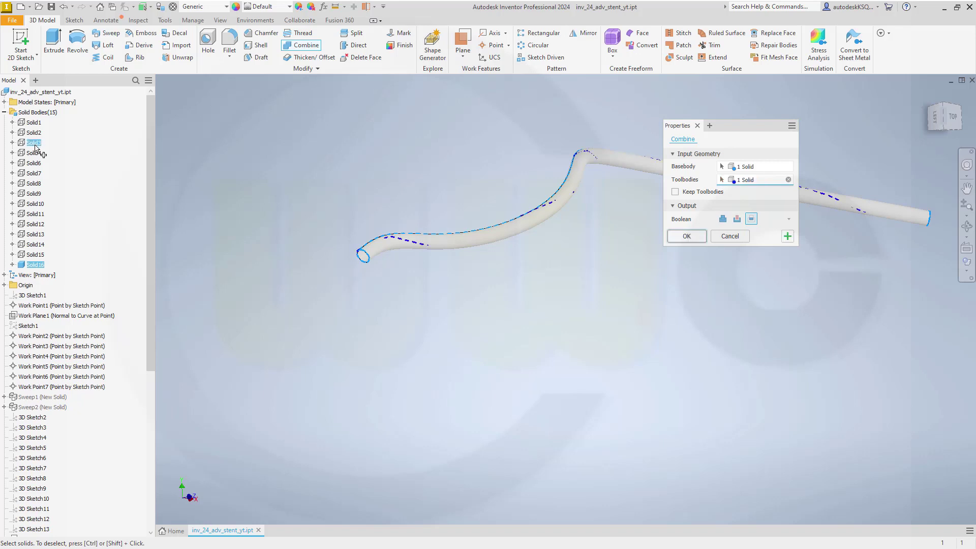
left_click(34, 153)
left_click(34, 163)
left_click(34, 174)
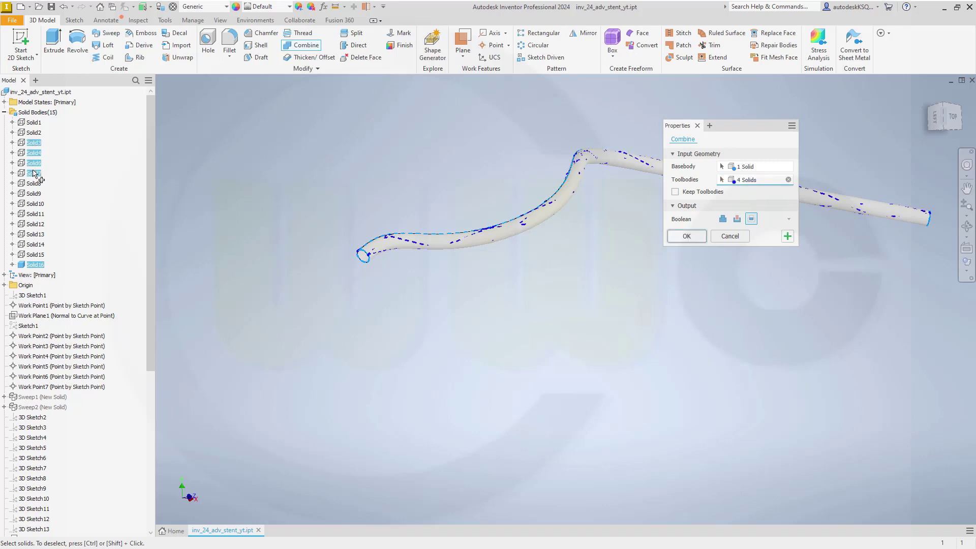
left_click(34, 183)
left_click(34, 194)
left_click(35, 204)
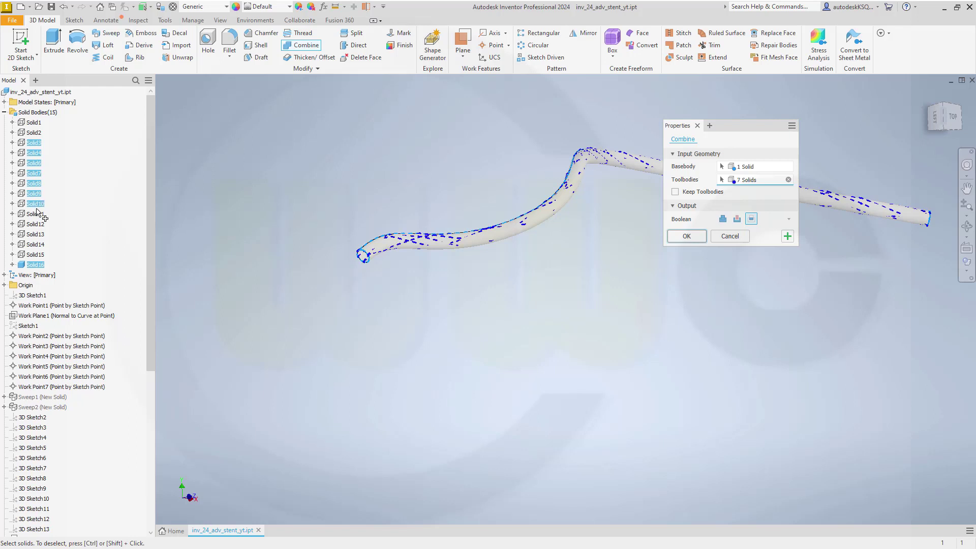
left_click(35, 214)
left_click(35, 224)
left_click(37, 234)
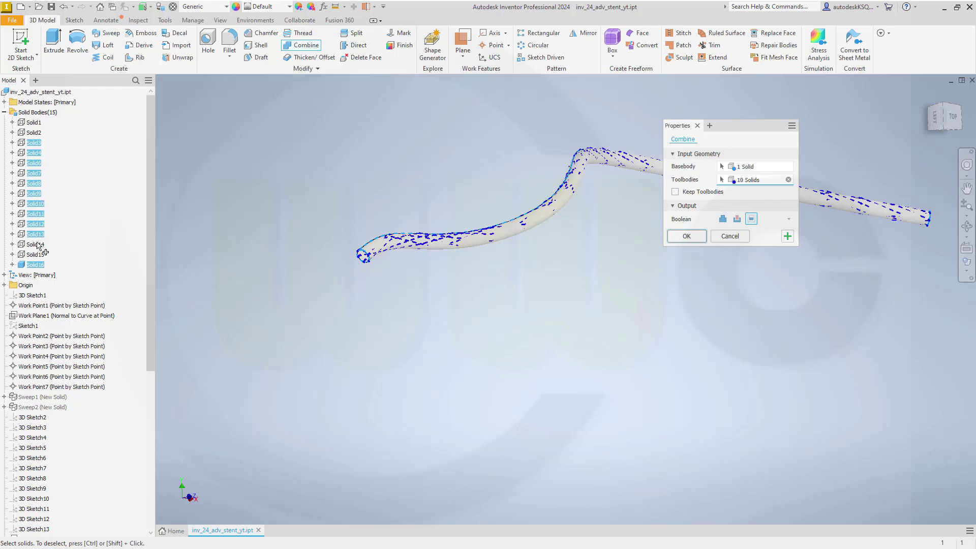
left_click(35, 244)
left_click(35, 255)
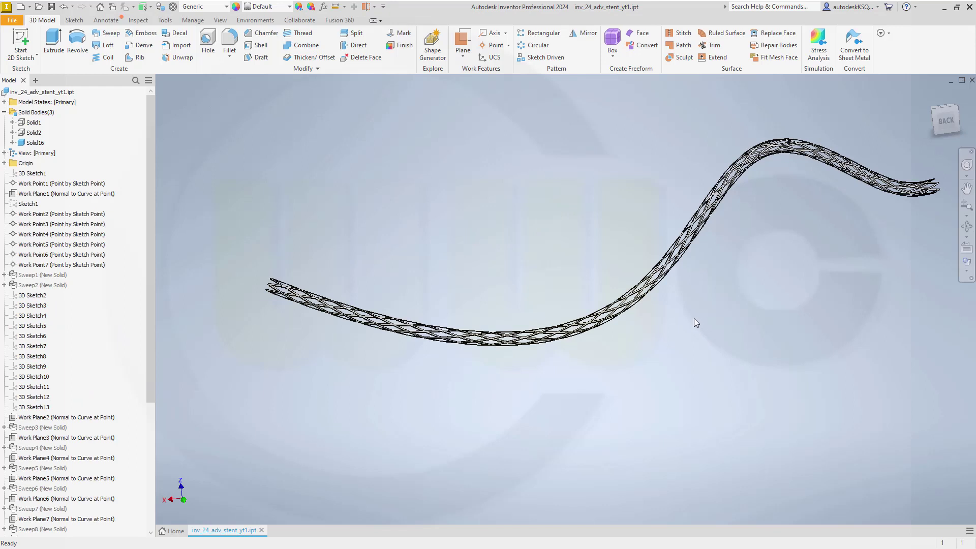
- Examine the intersected stent mesh as a whole and its strut crossings up close
middle_click_drag(695, 322, 692, 332)
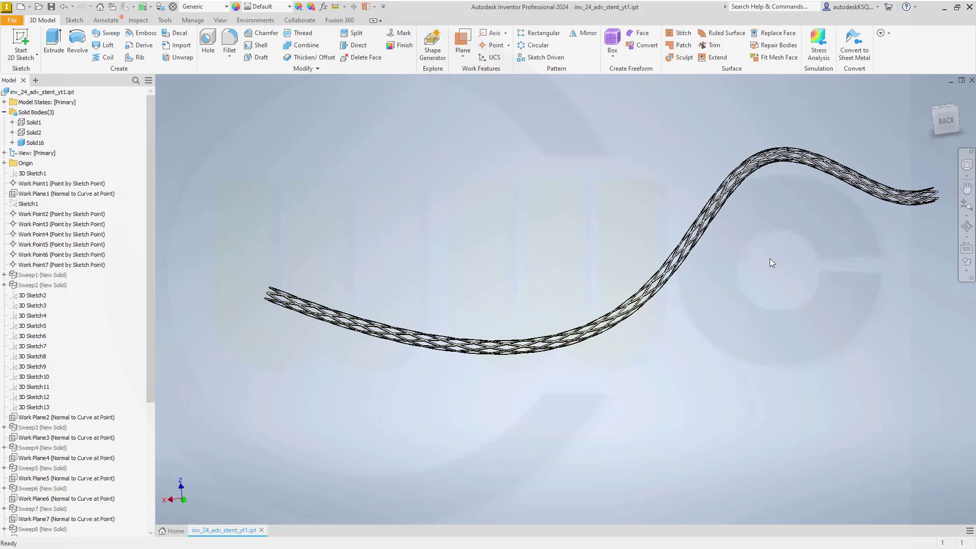
scroll(672, 268, "up", 10)
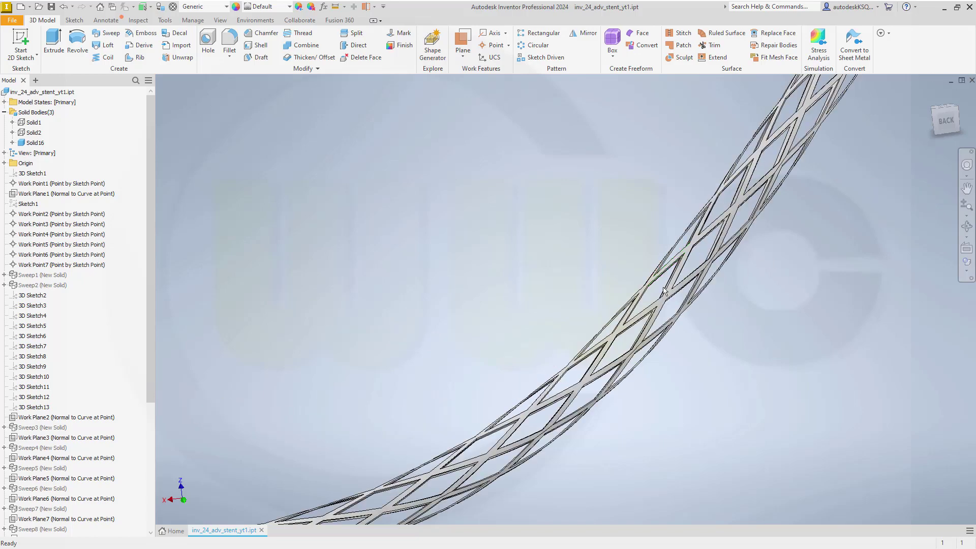
scroll(770, 334, "up", 3)
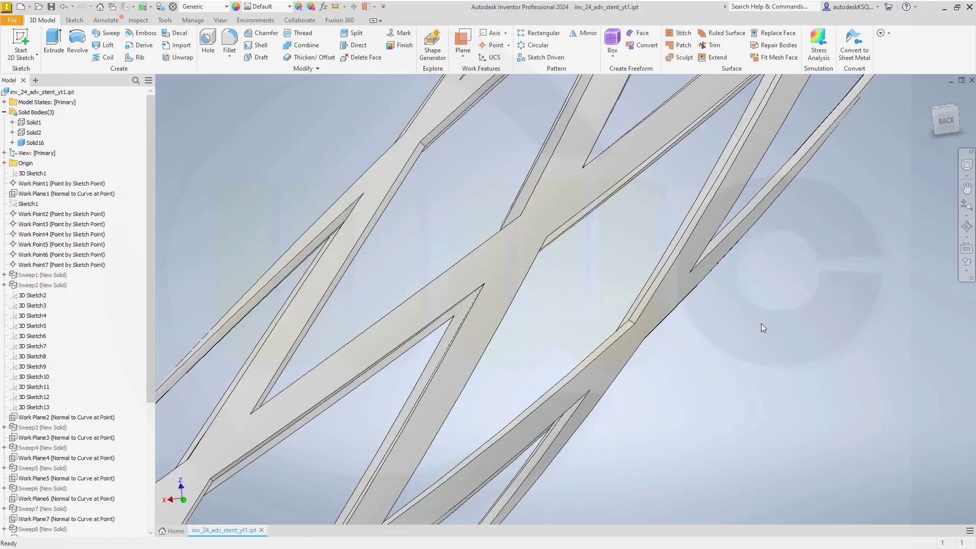
scroll(759, 325, "down", 6)
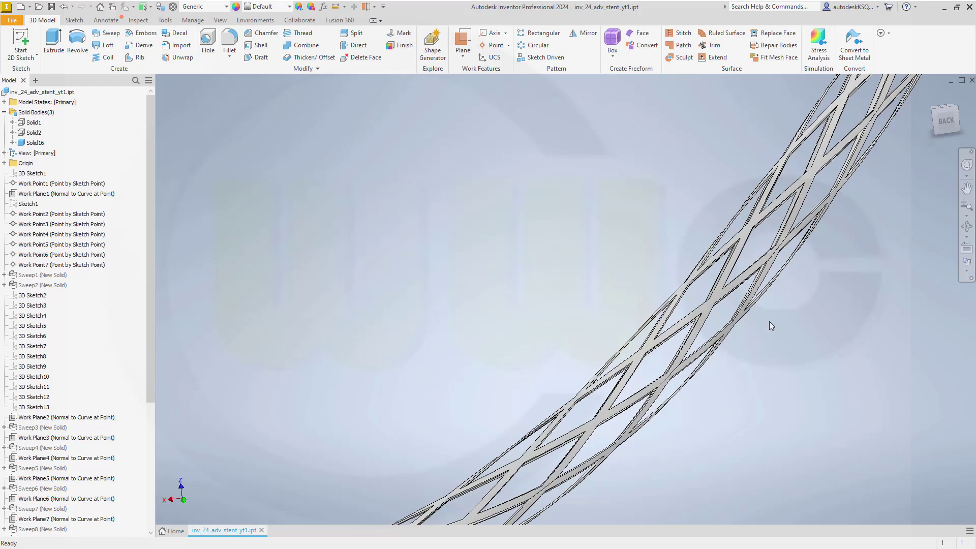